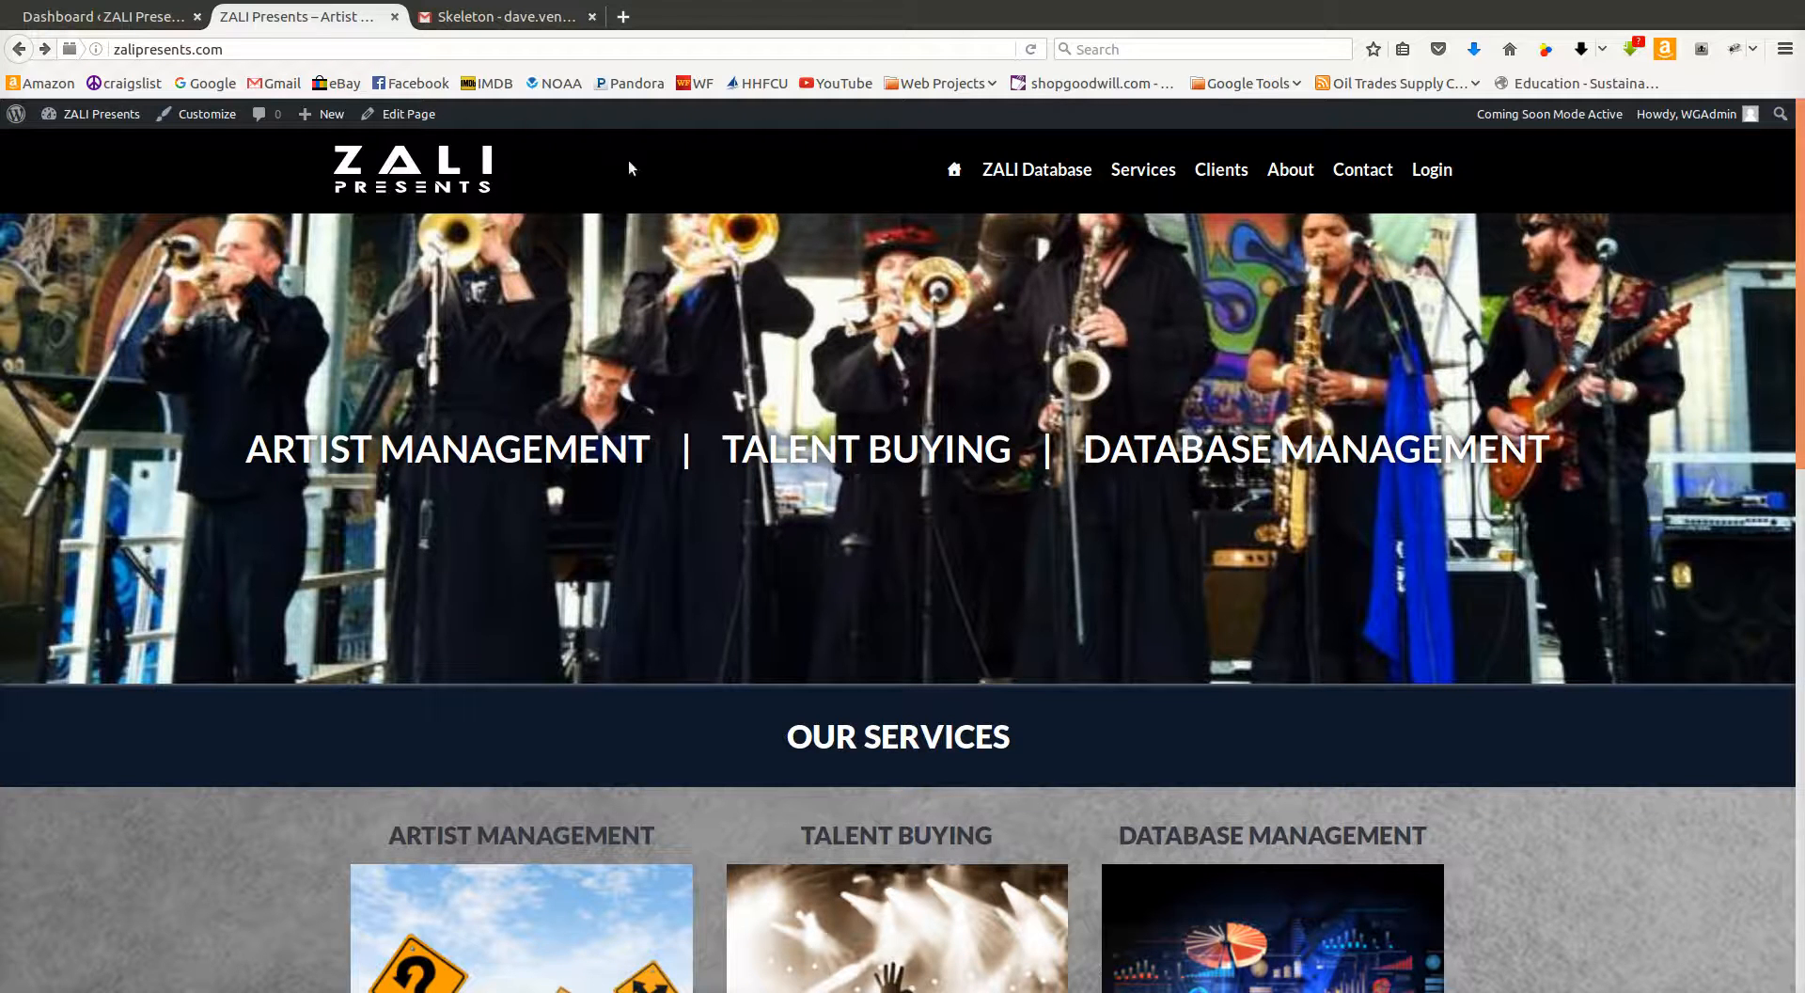
- Review the home page's slider, services and client videos, and open the email draft with the client's change requests
mouse_move(132, 113)
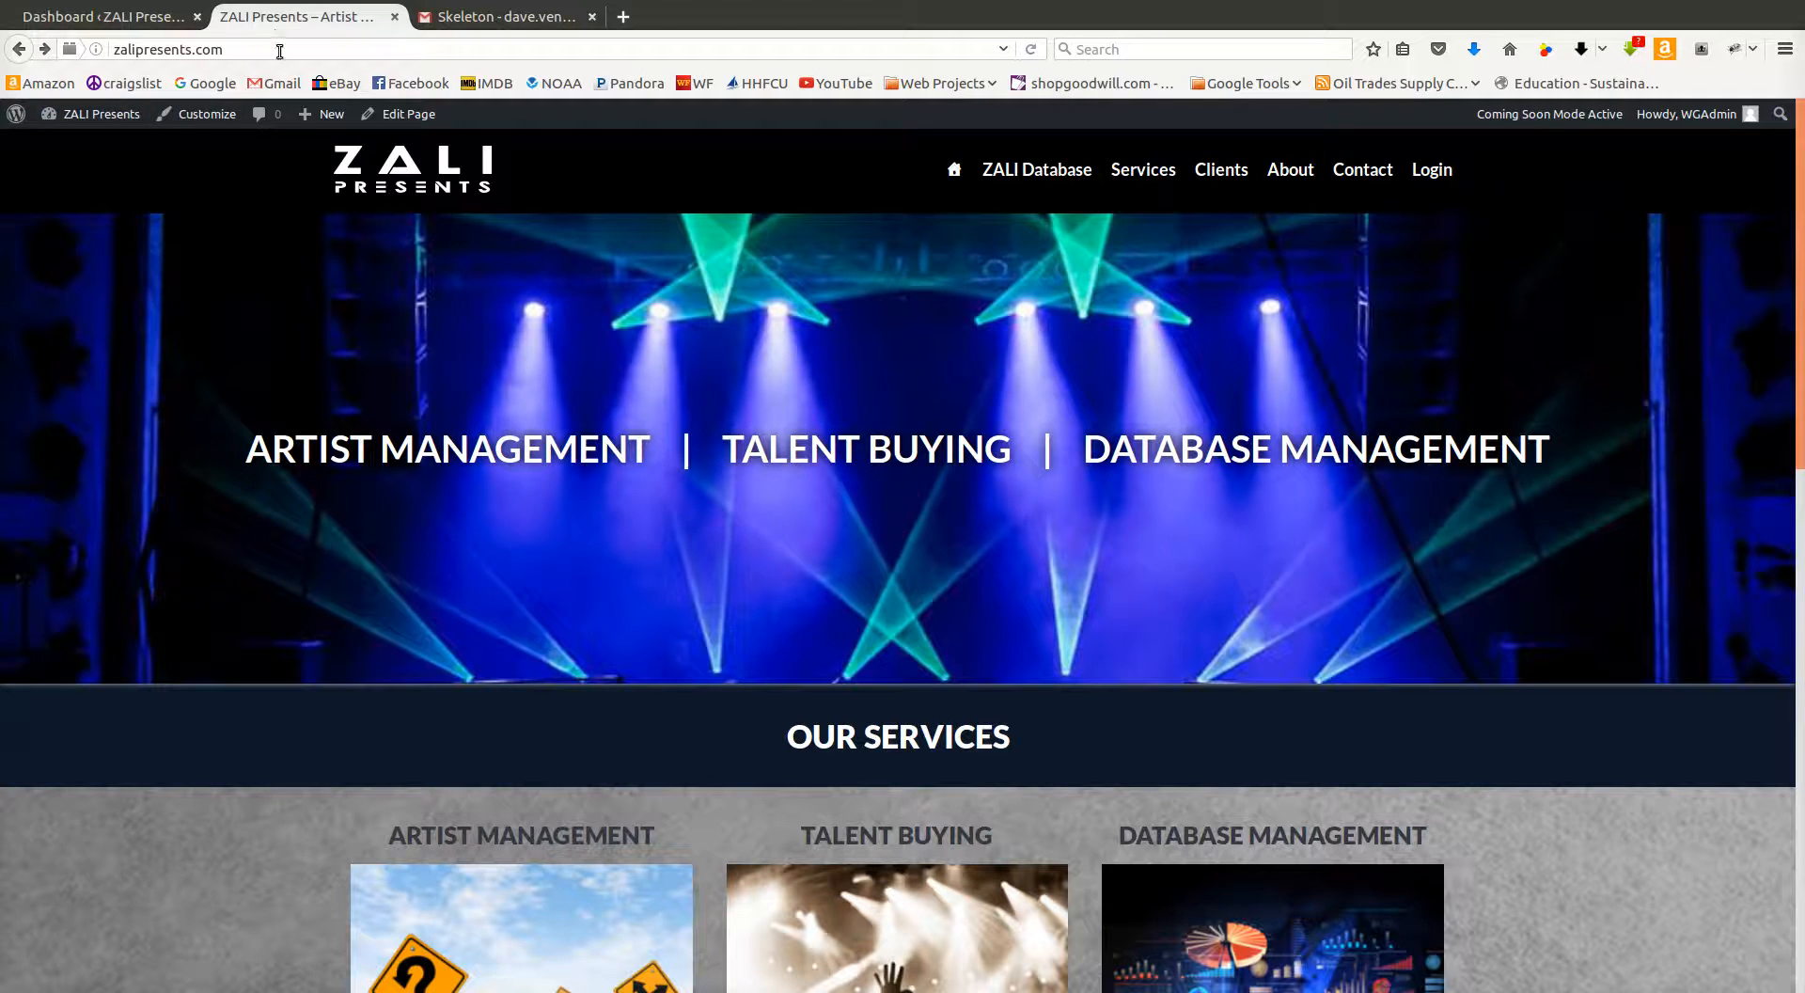
left_click(247, 45)
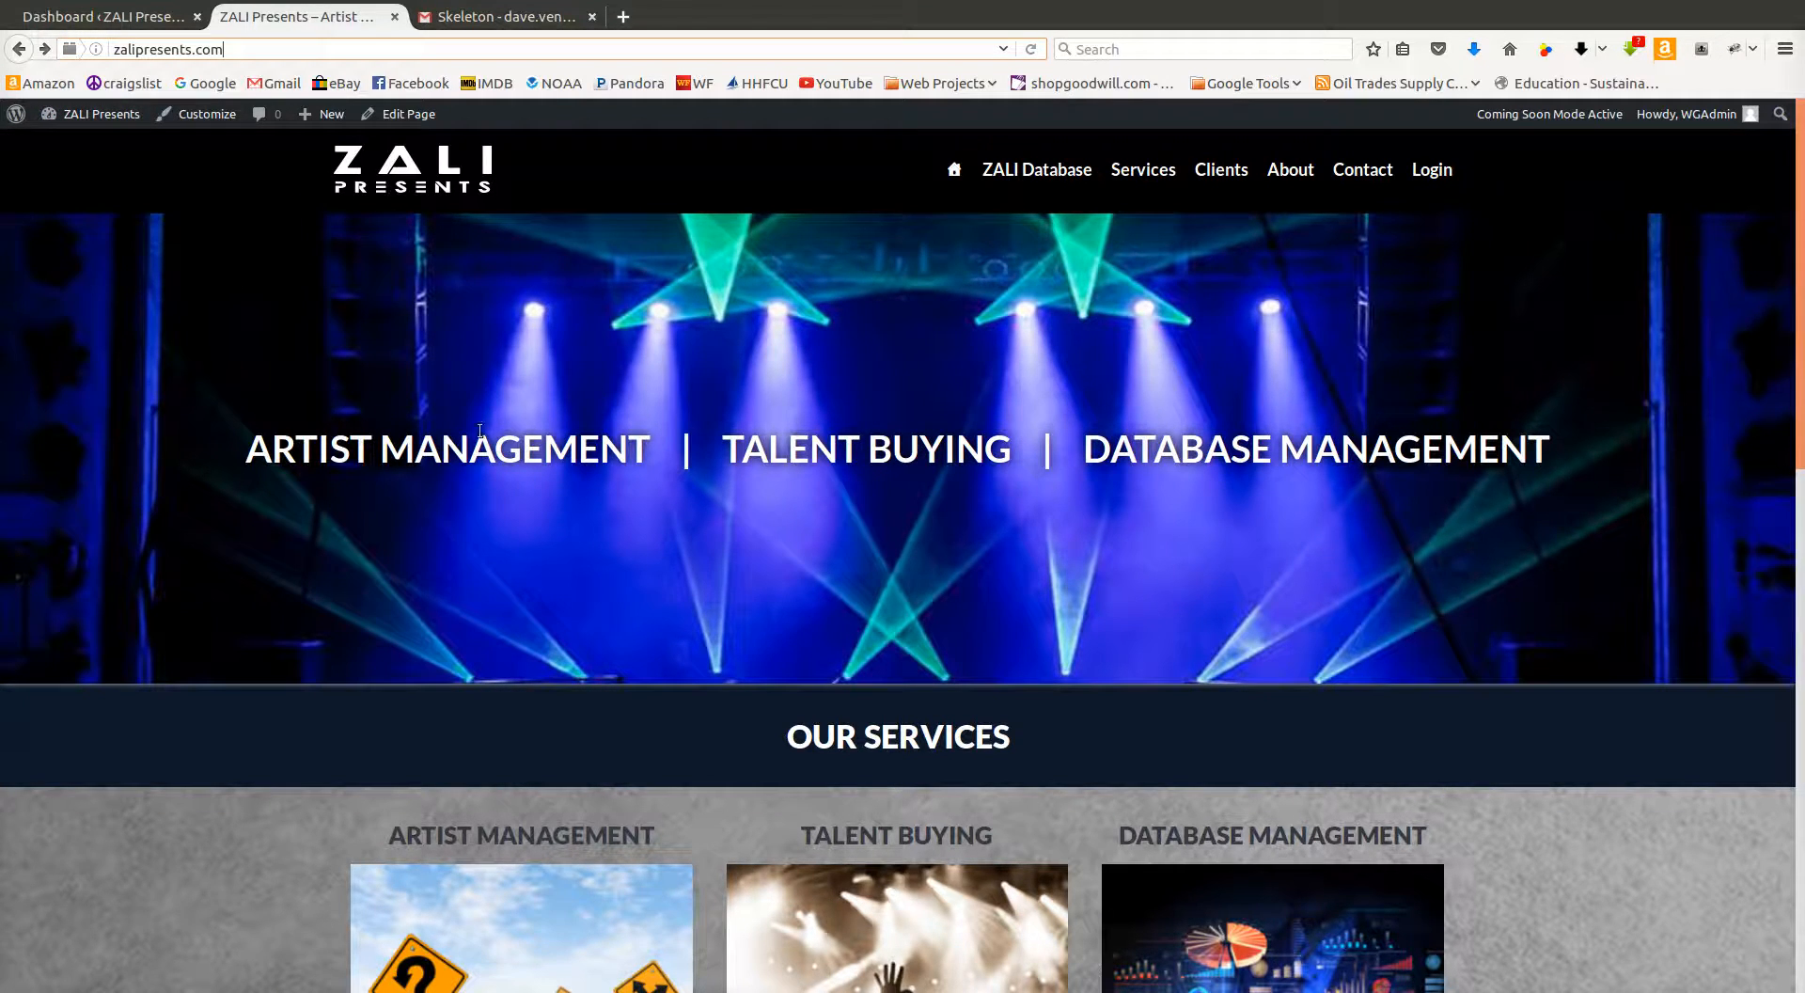
left_click(148, 18)
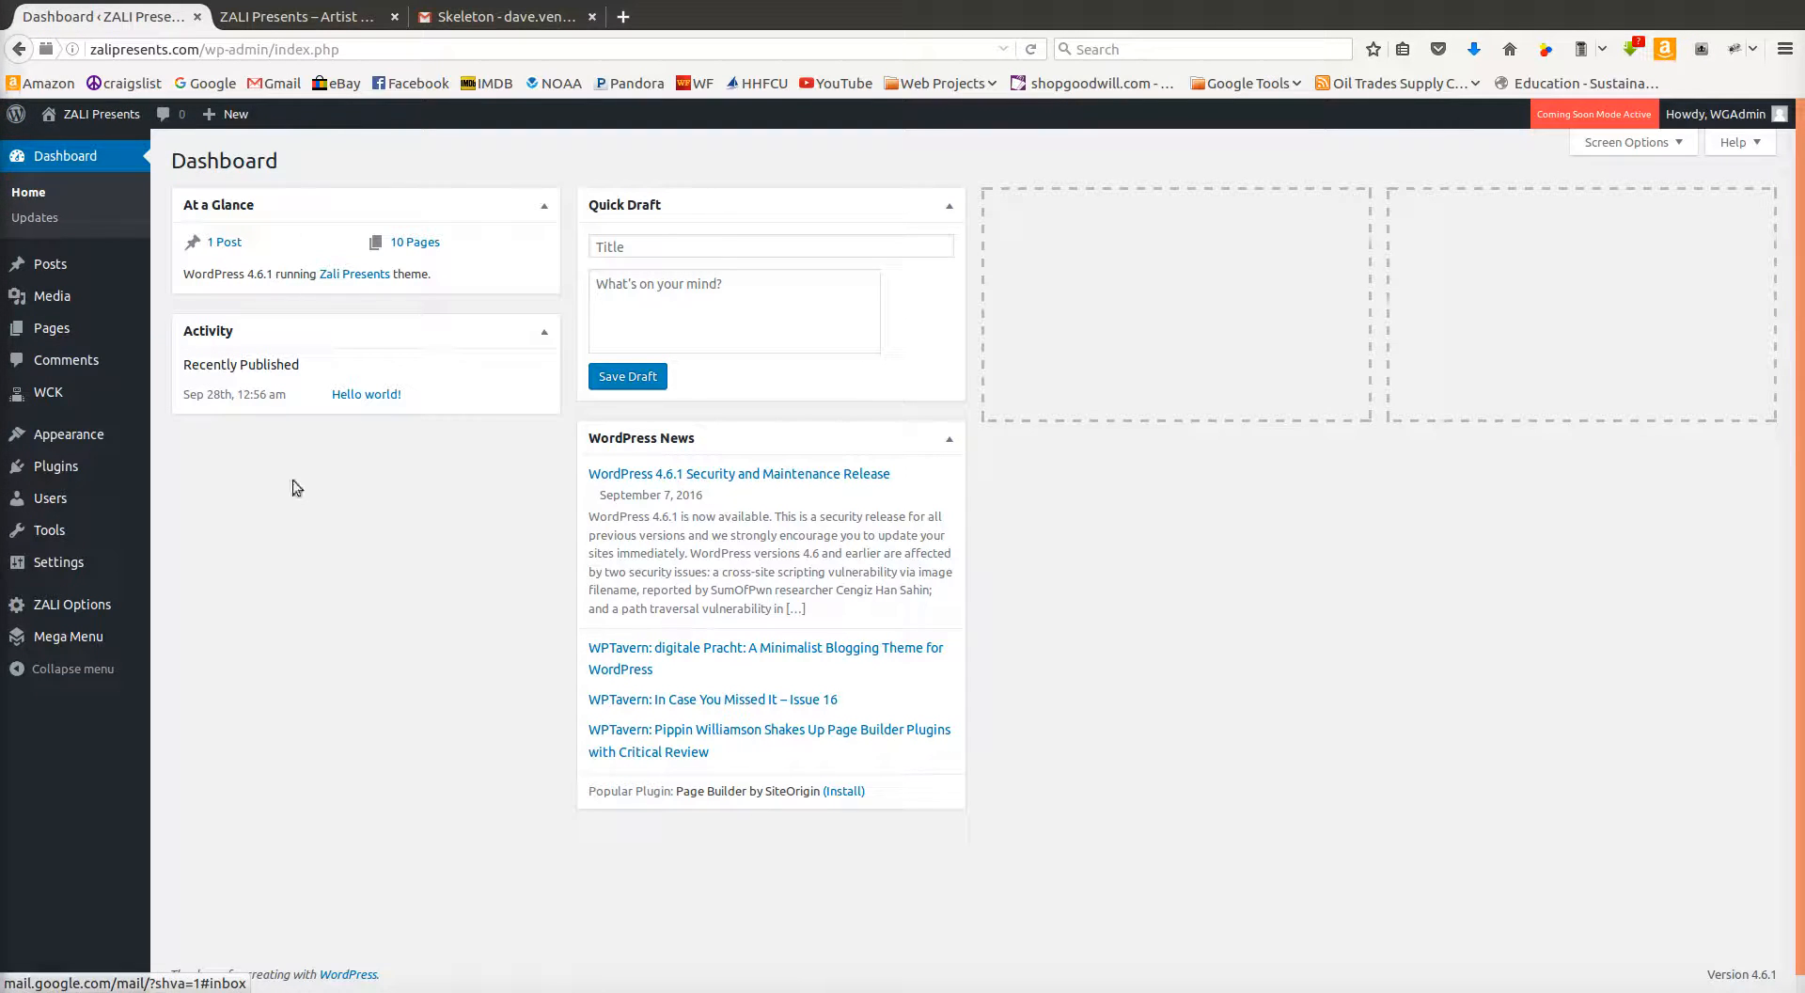
left_click(310, 16)
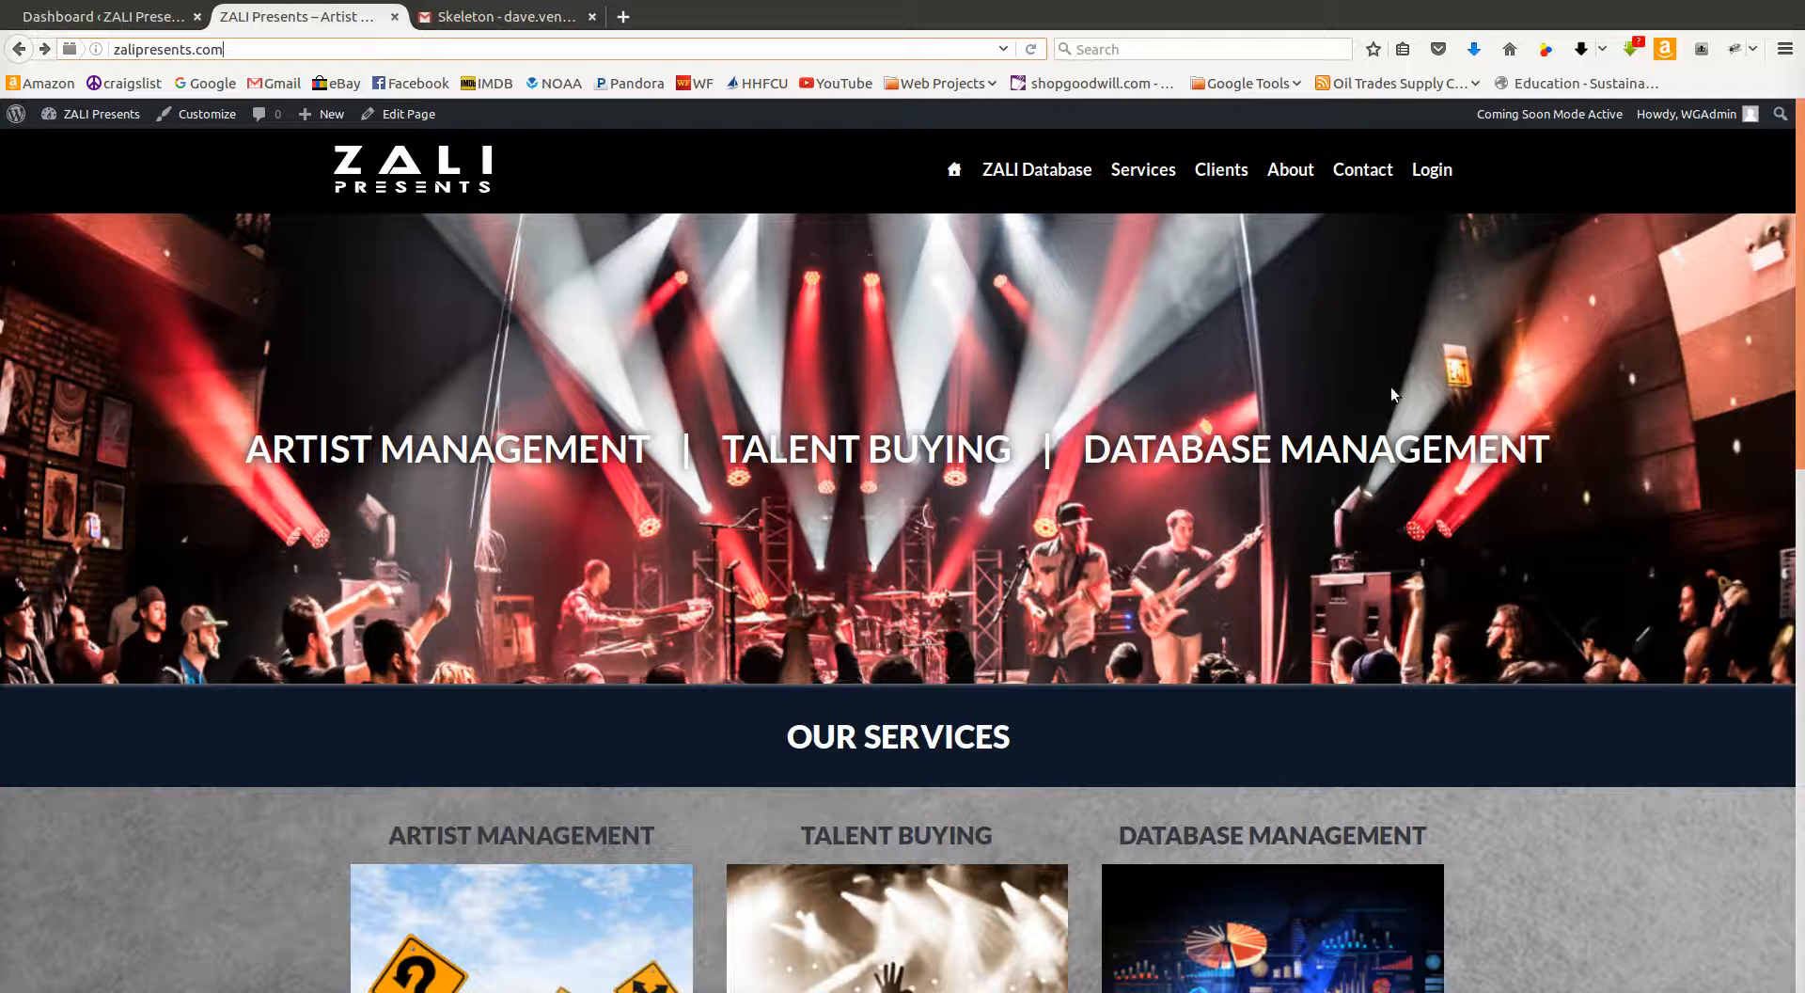
scroll(702, 472, "down", 5)
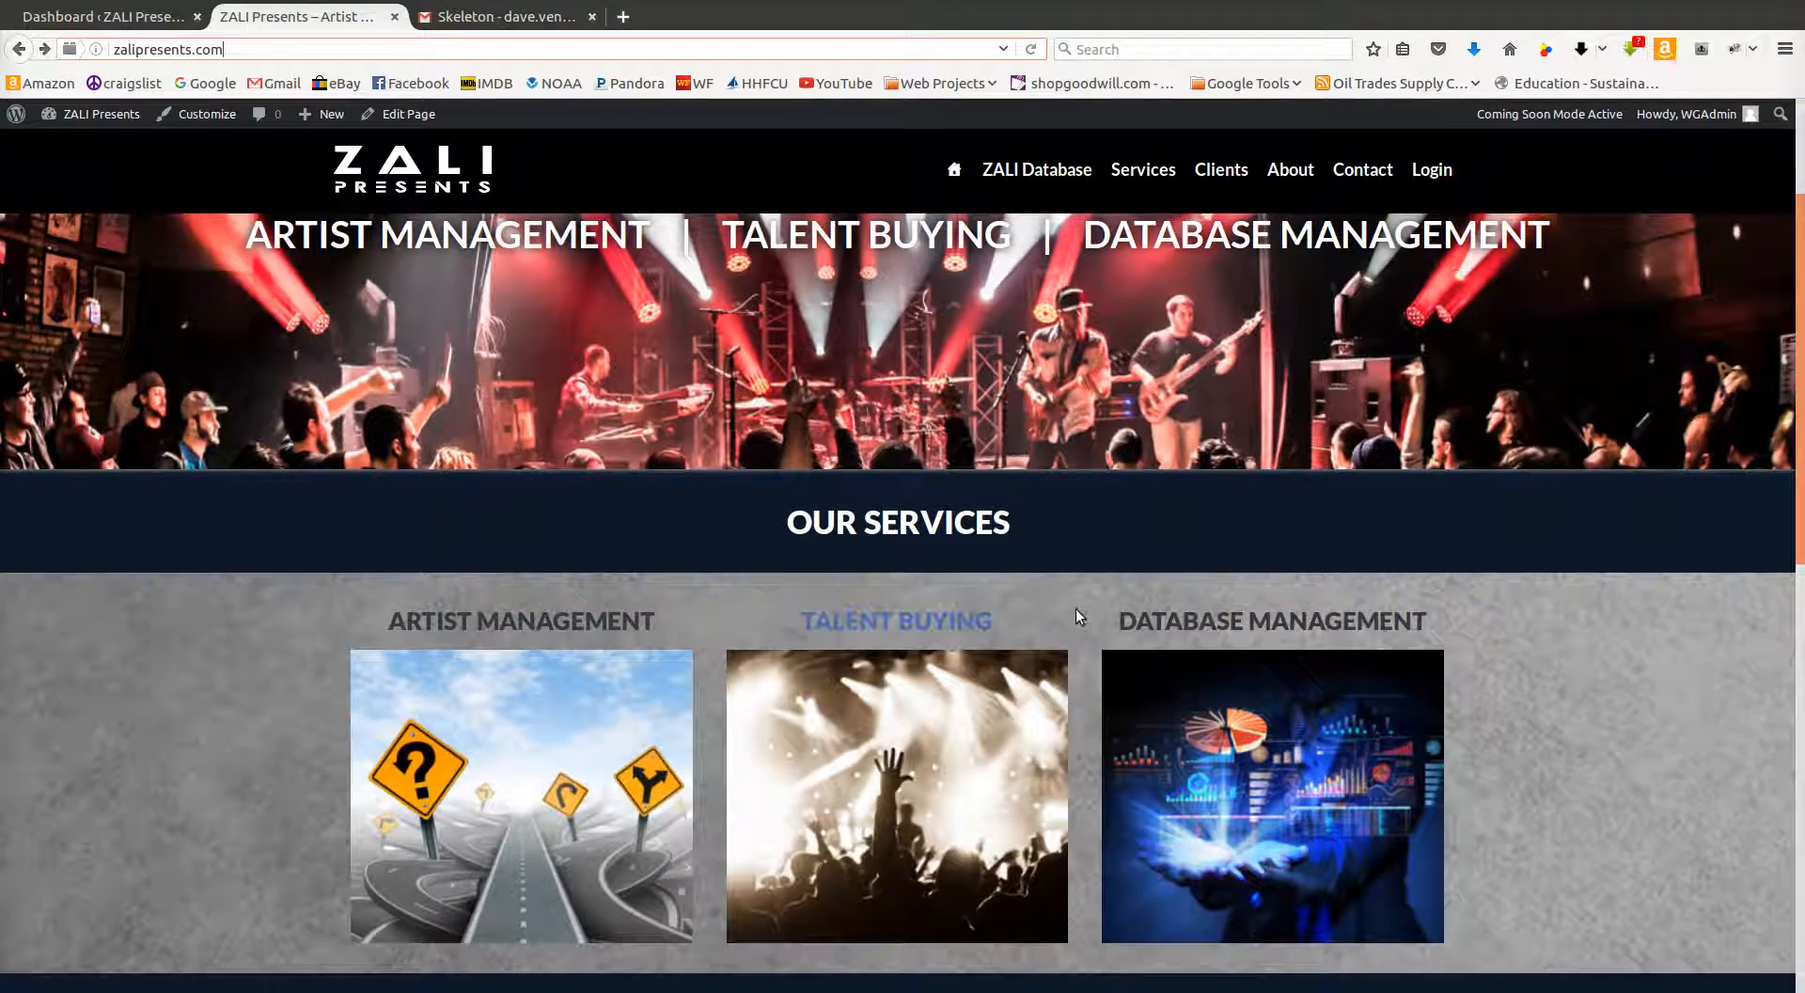
scroll(1301, 662, "down", 3)
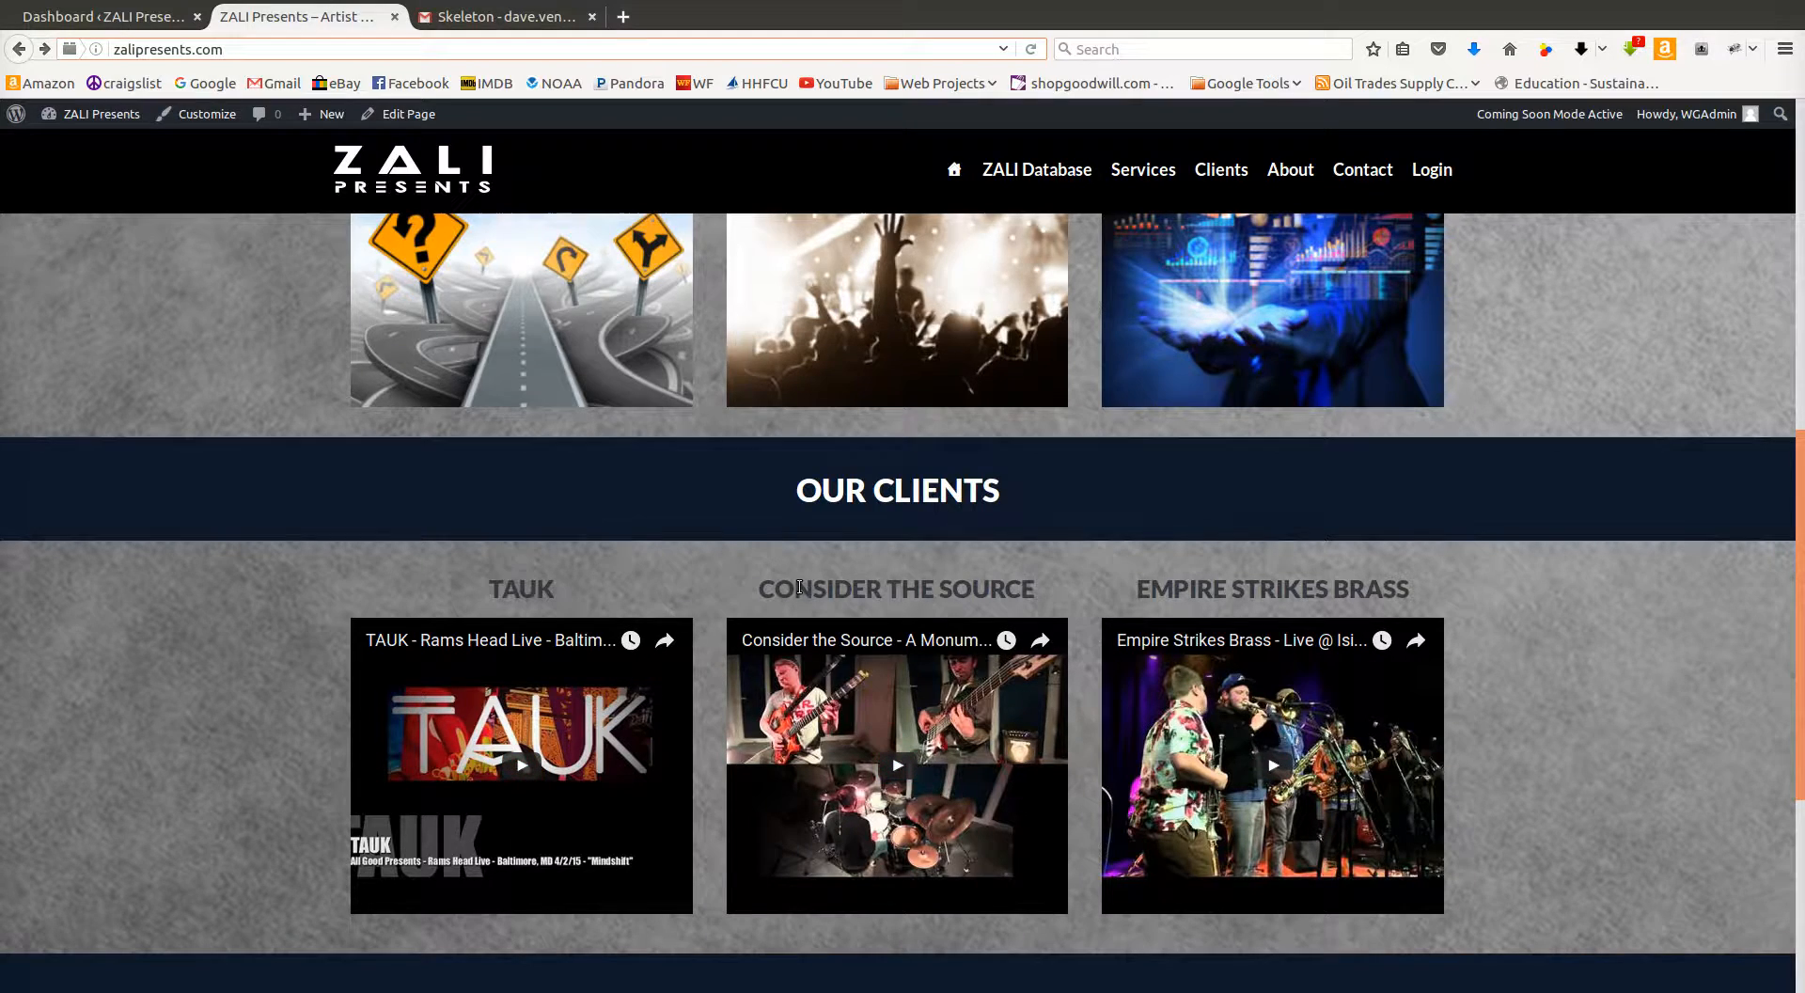
left_click(481, 21)
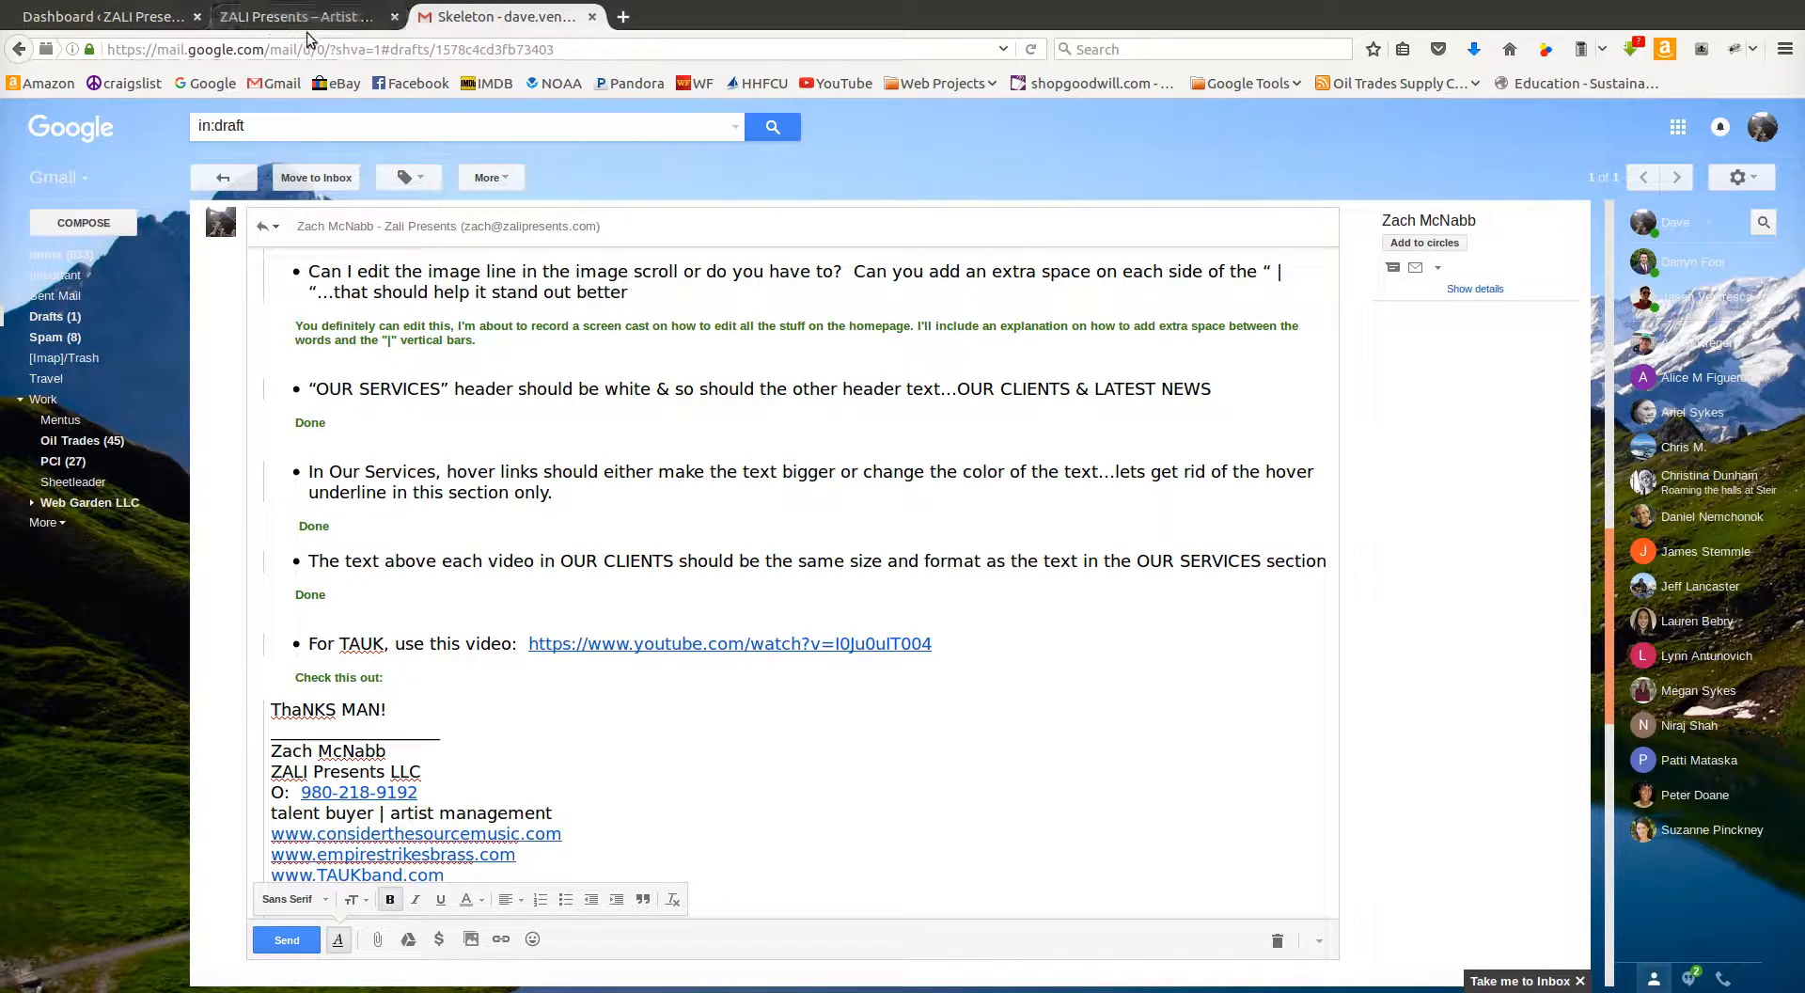
- Open ZALI Options in the WordPress dashboard and collapse the client videos, services and slider sections
left_click(123, 18)
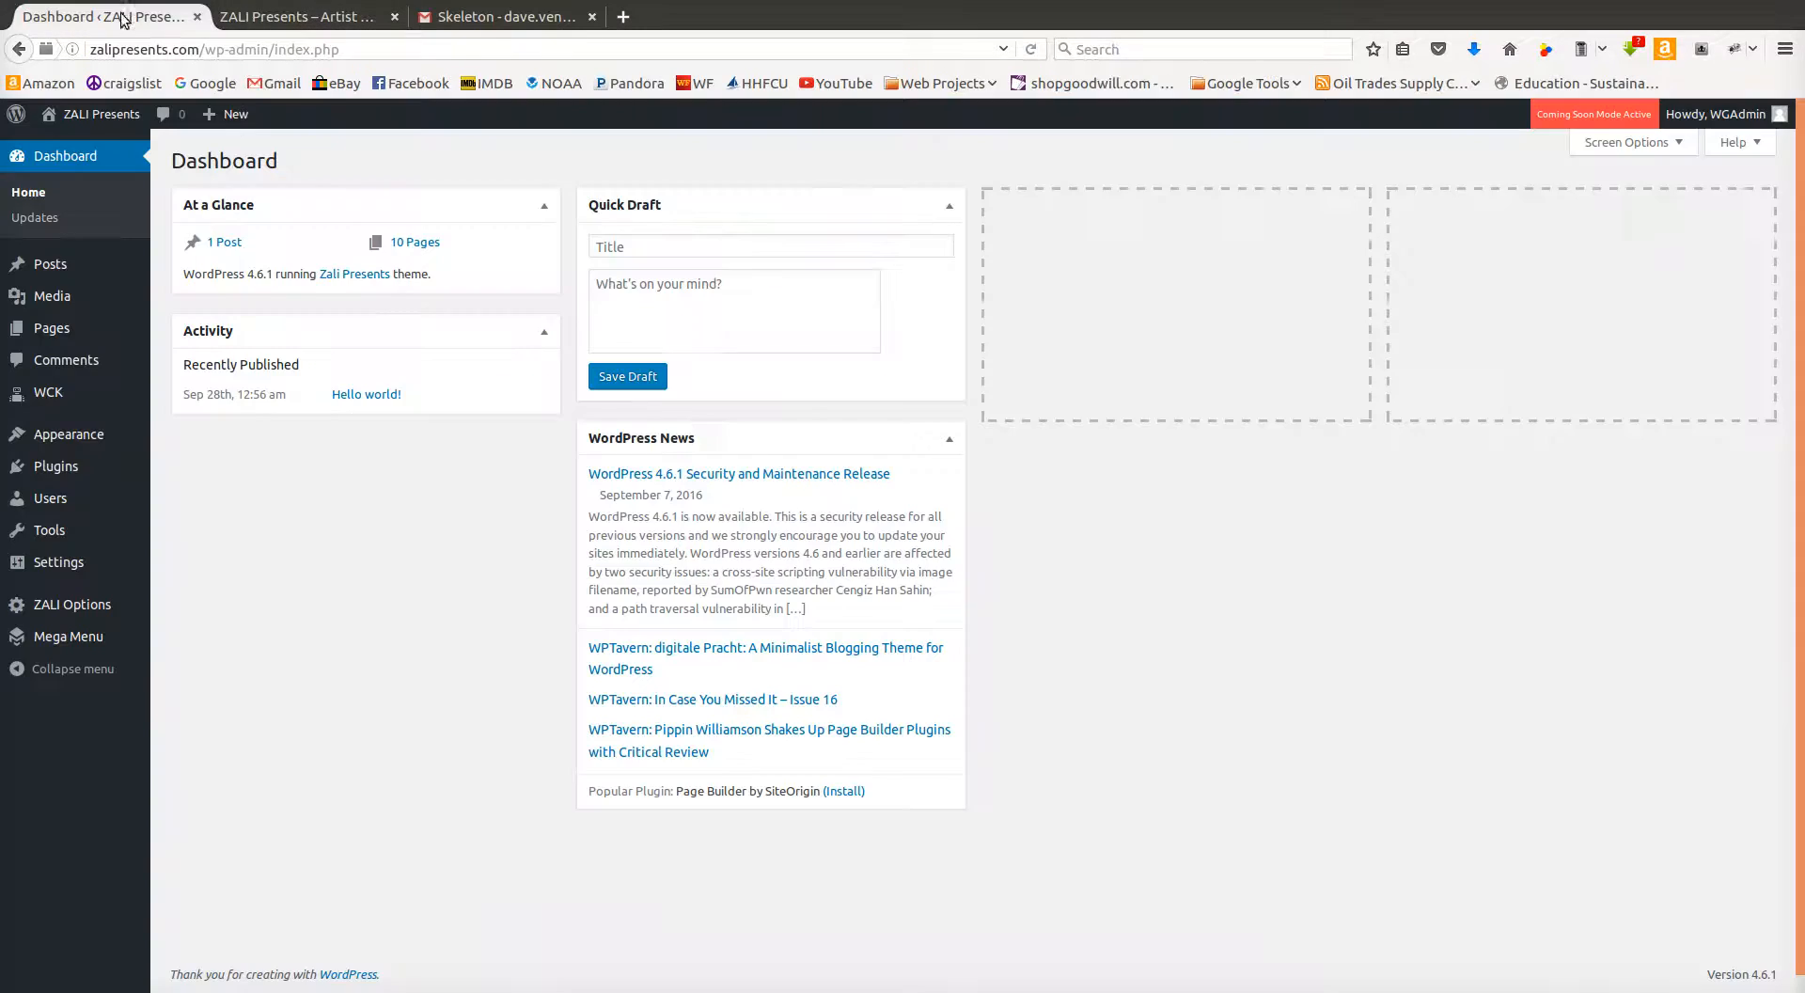
left_click(75, 607)
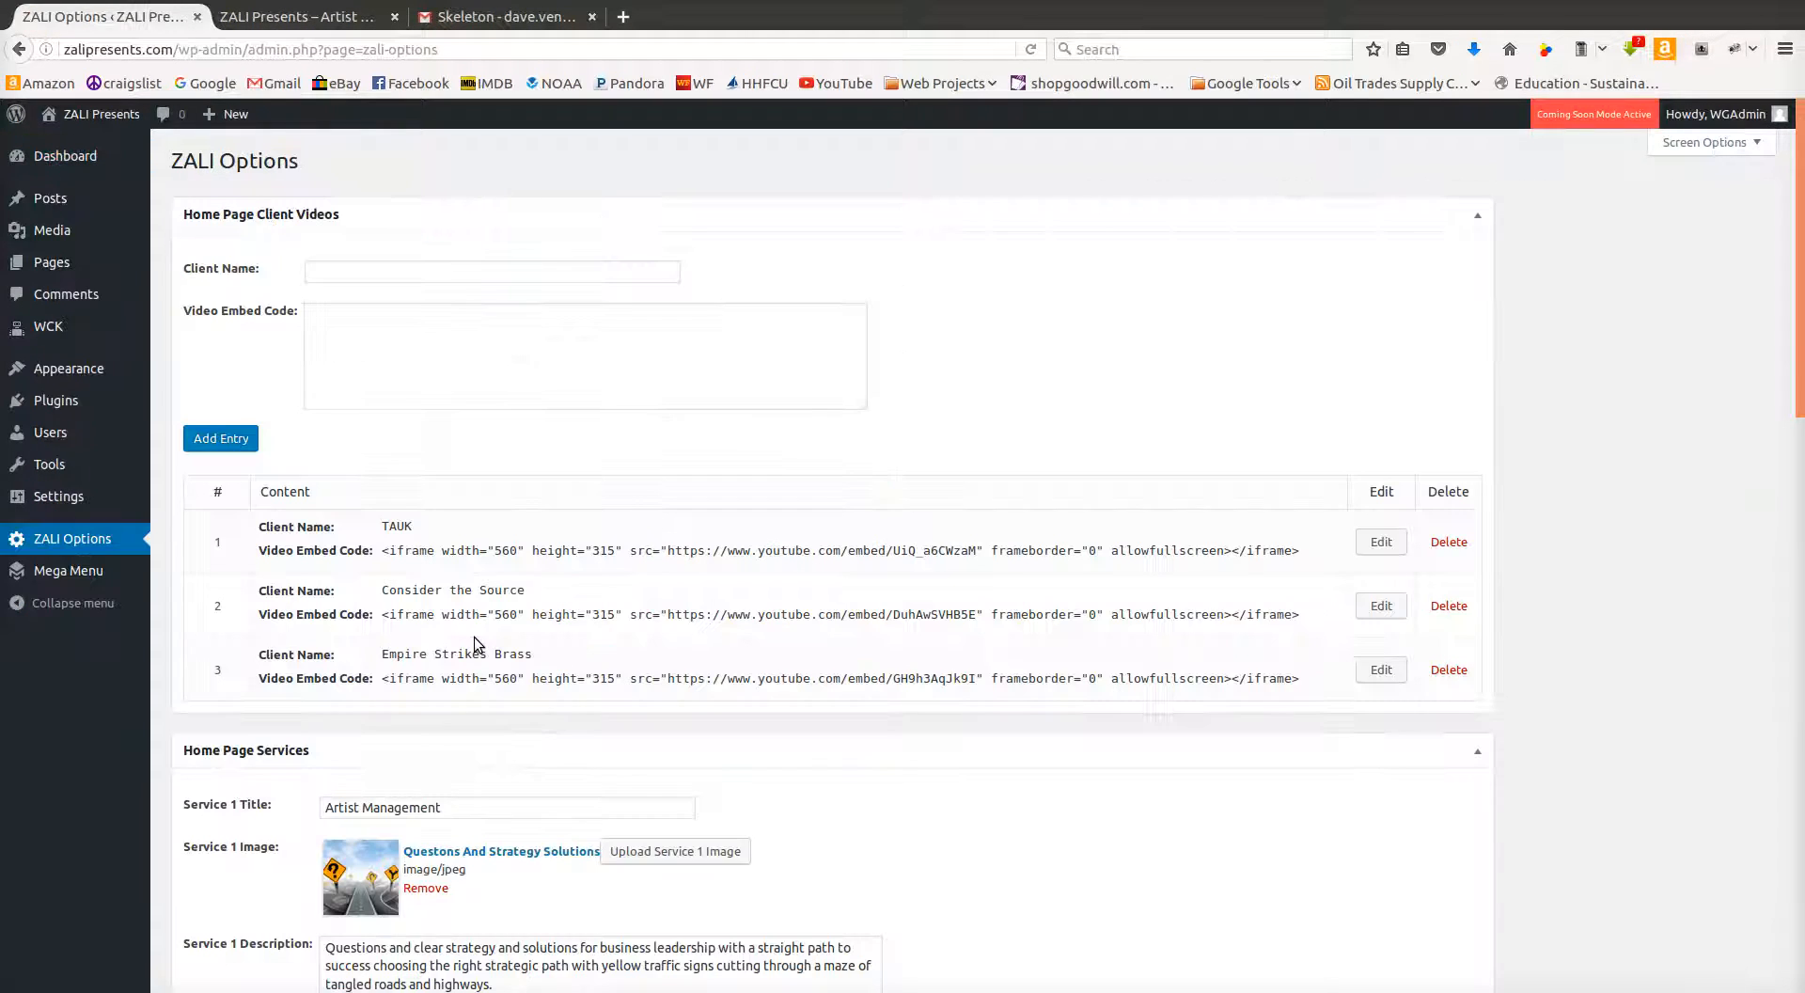
left_click(1477, 214)
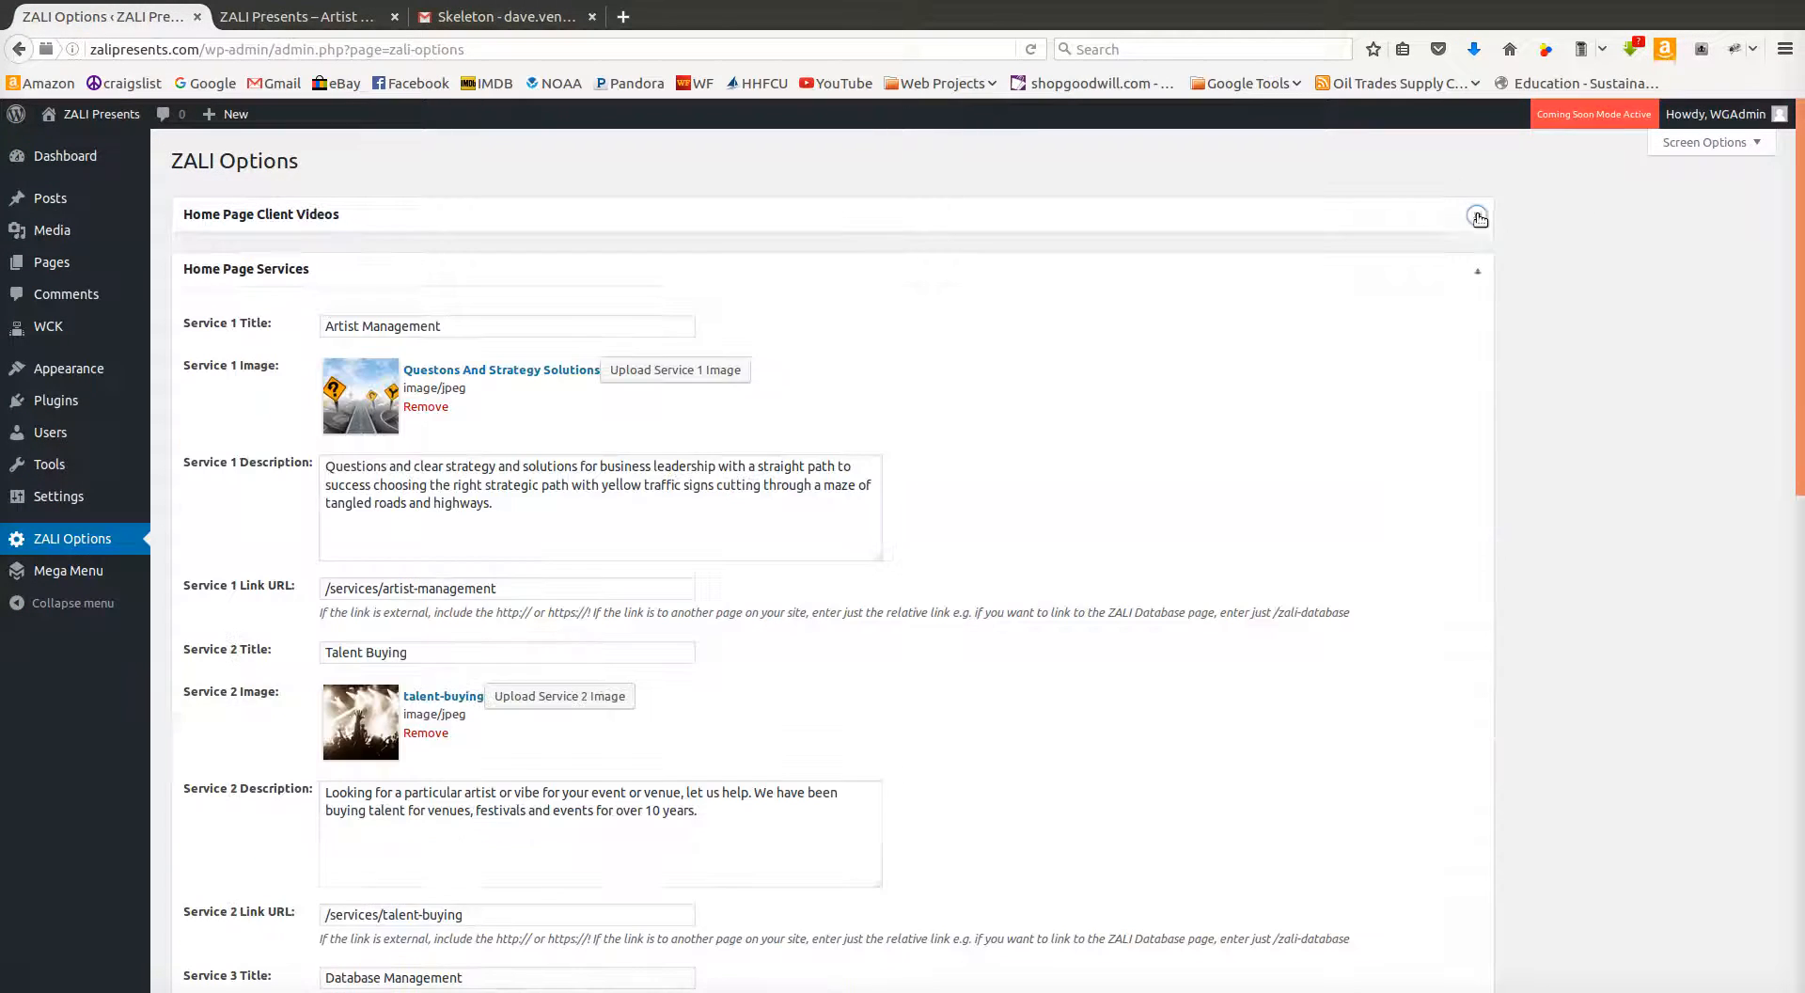
left_click(1478, 270)
left_click(1477, 324)
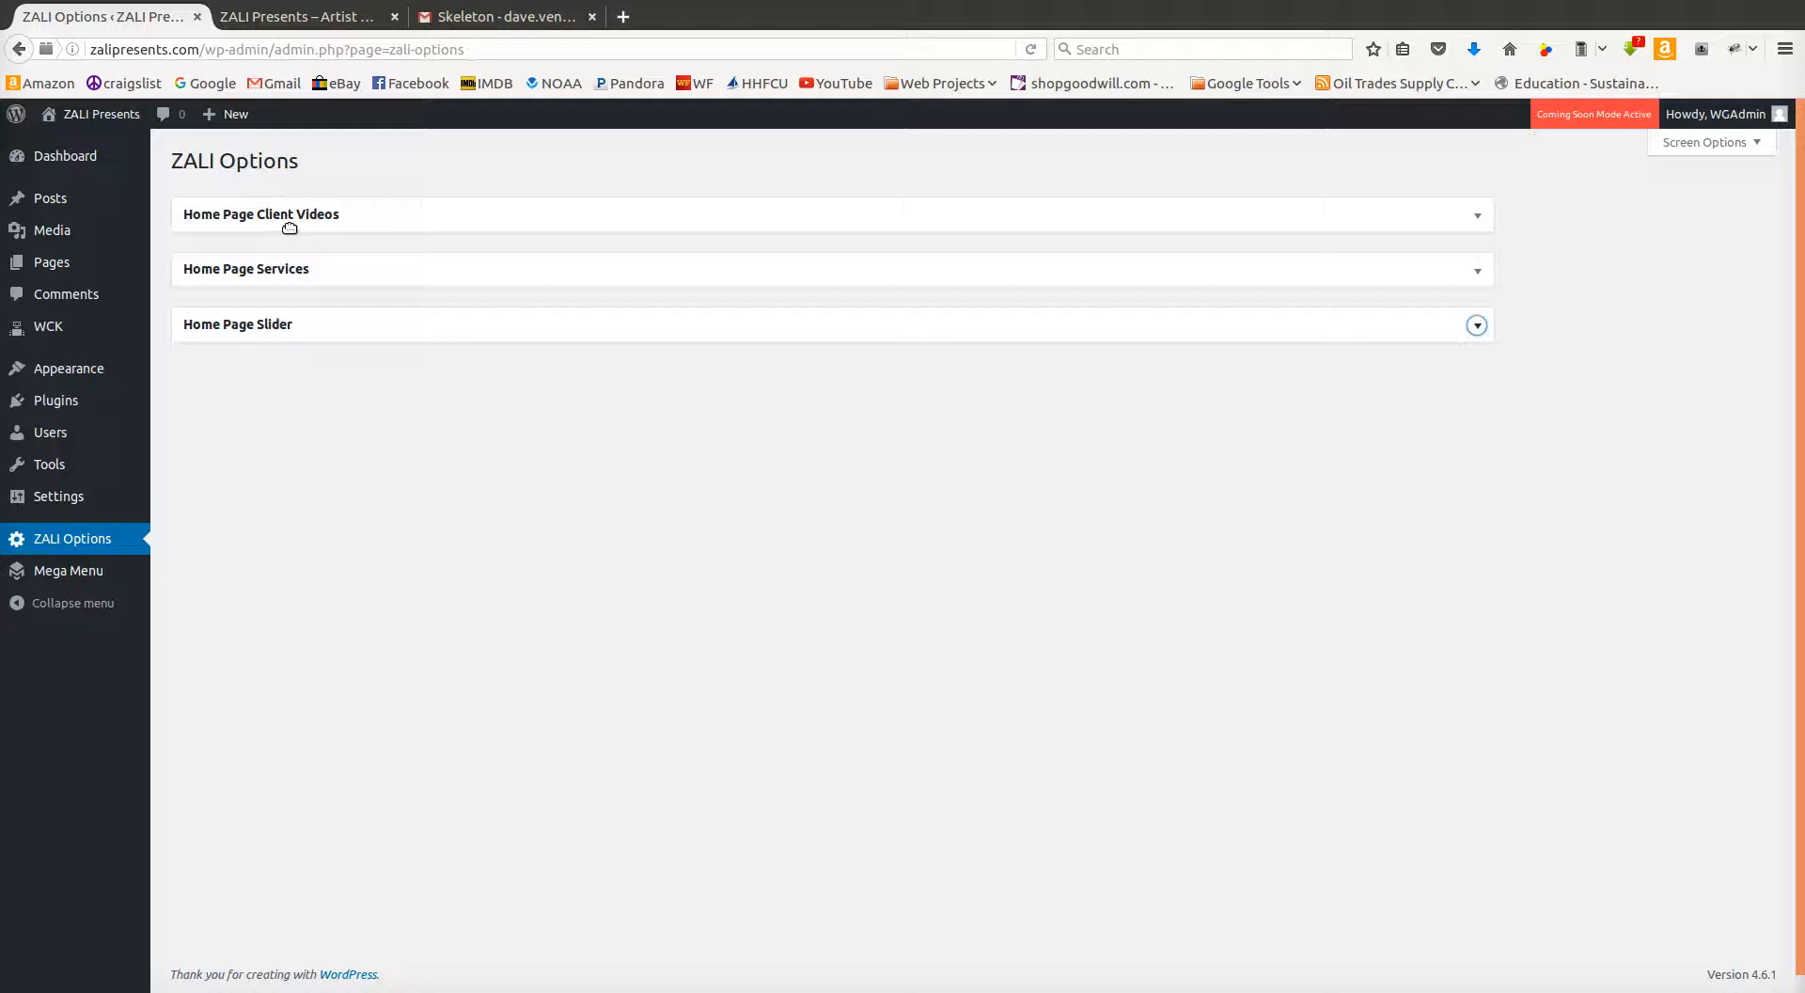
- Check the slider on the live home page and expand the Home Page Slider section in ZALI Options
left_click(316, 11)
scroll(1052, 540, "up", 10)
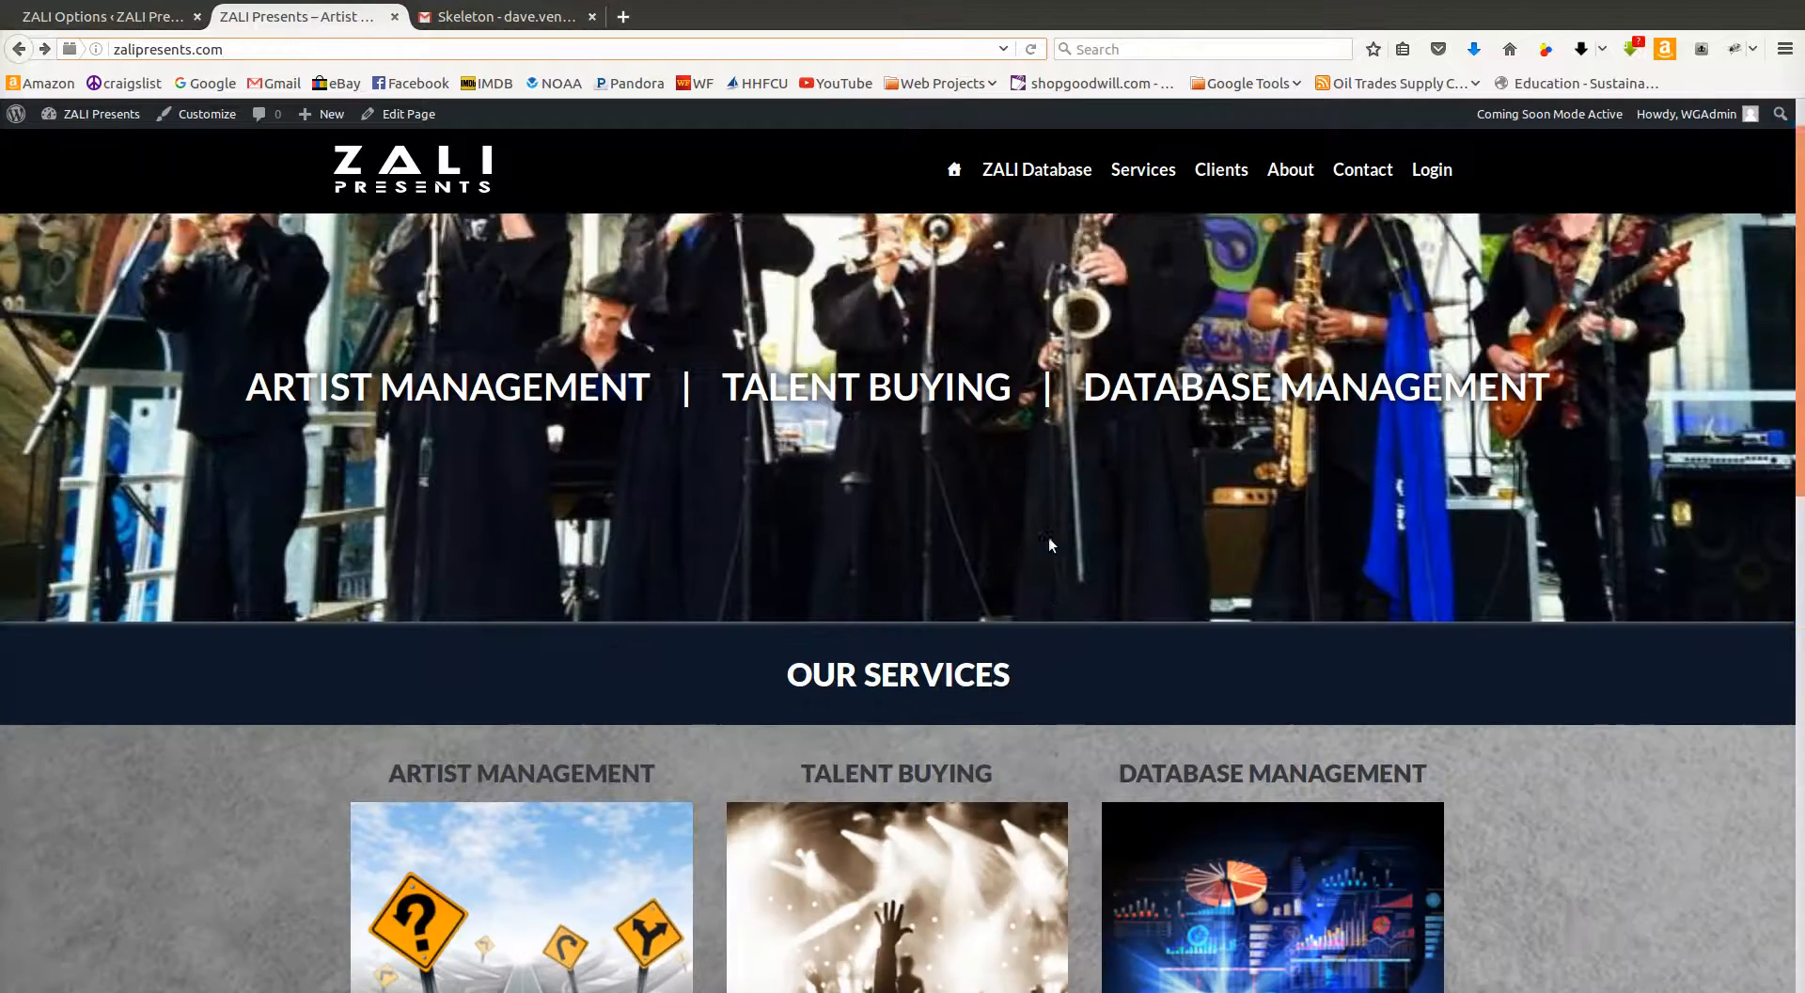
left_click(142, 9)
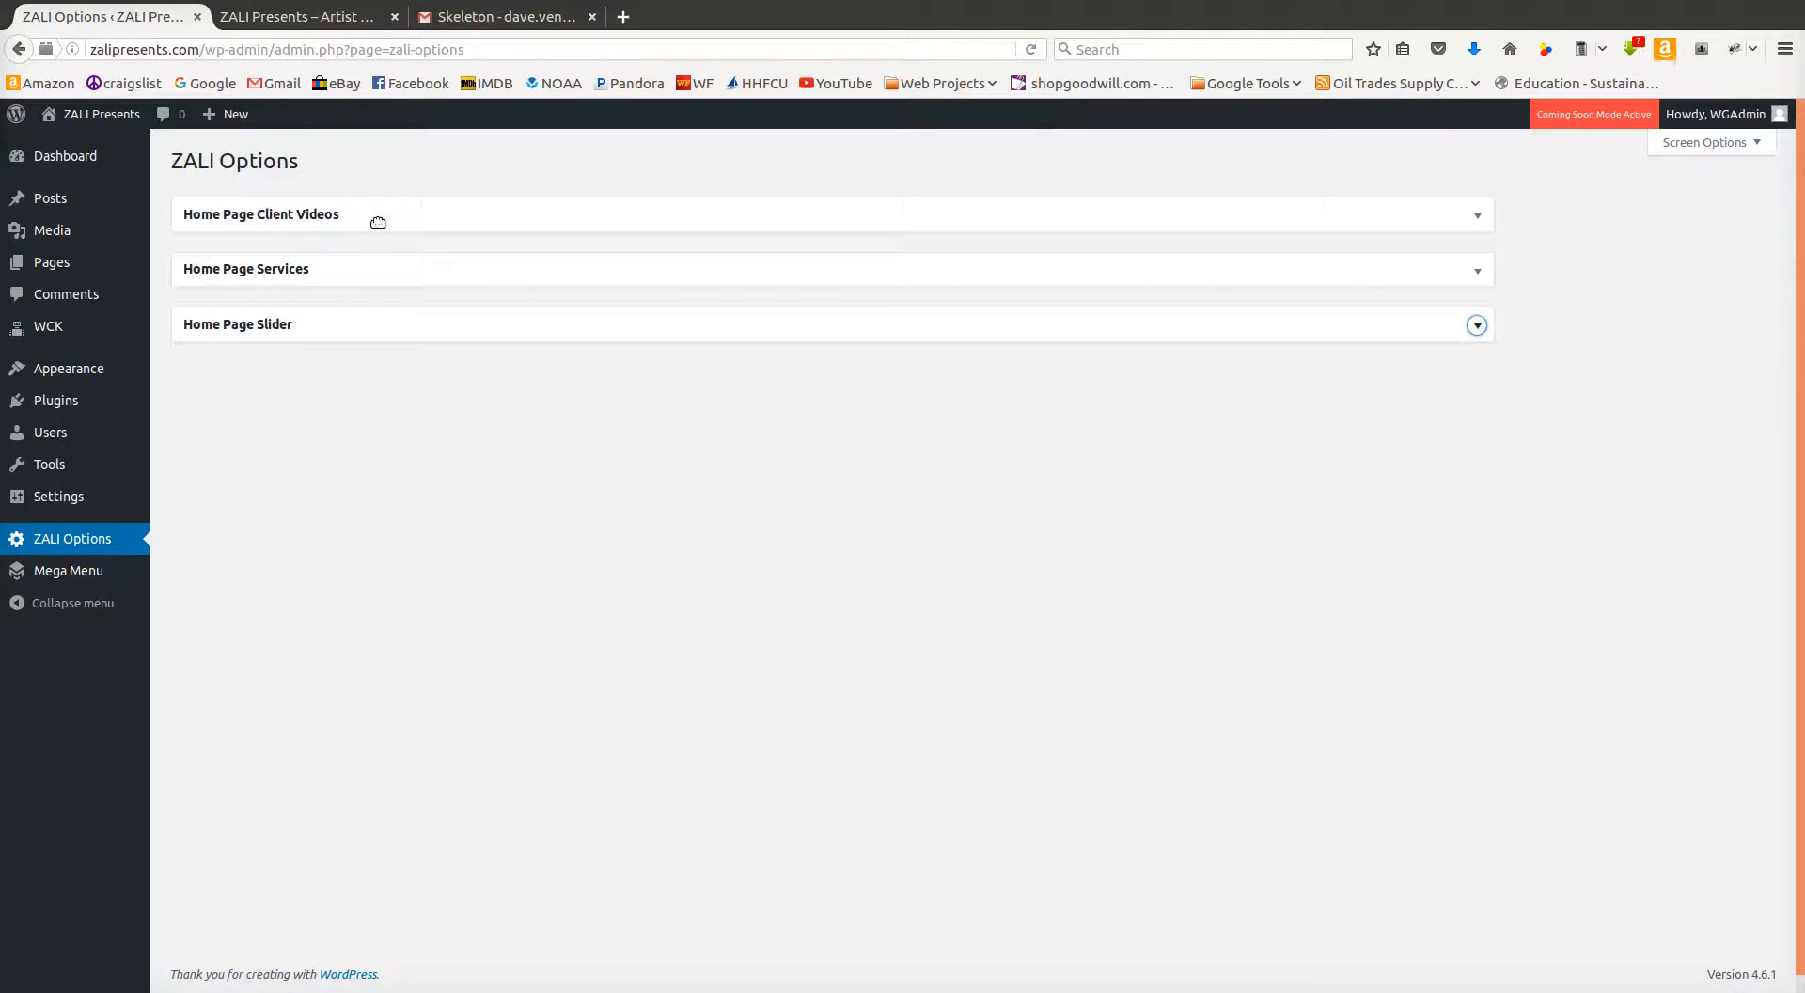
left_click(1478, 325)
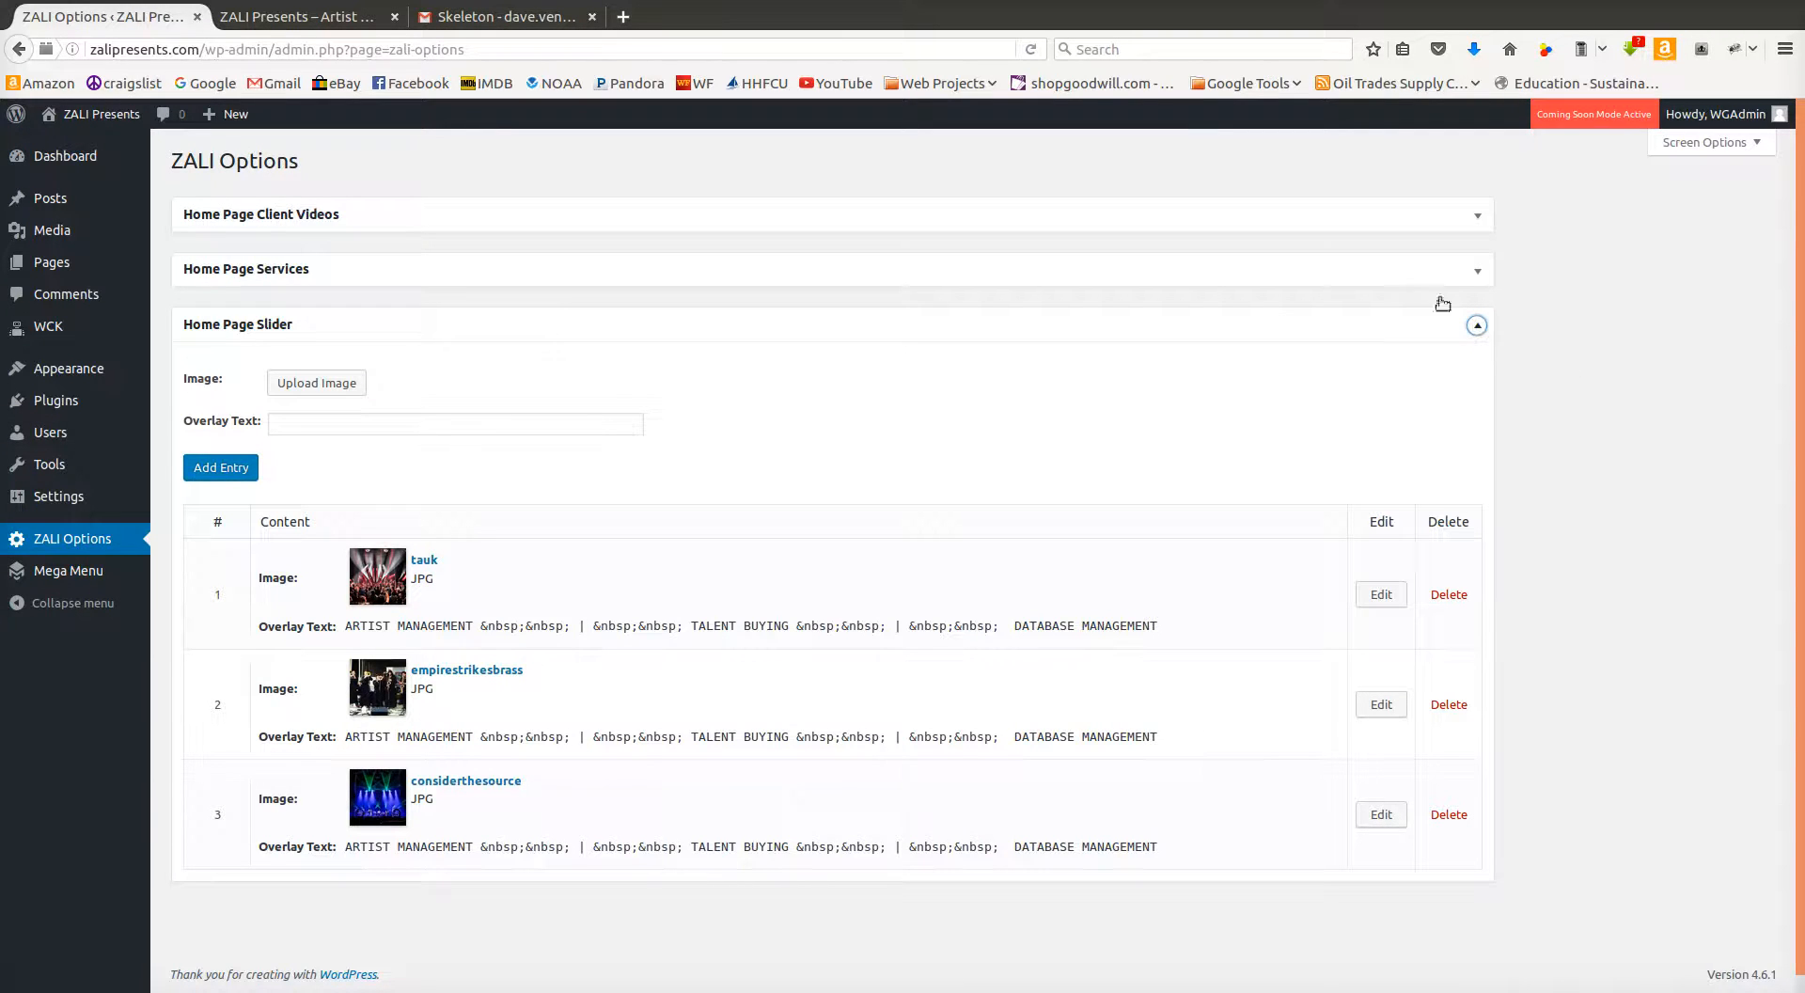
scroll(649, 574, "down", 1)
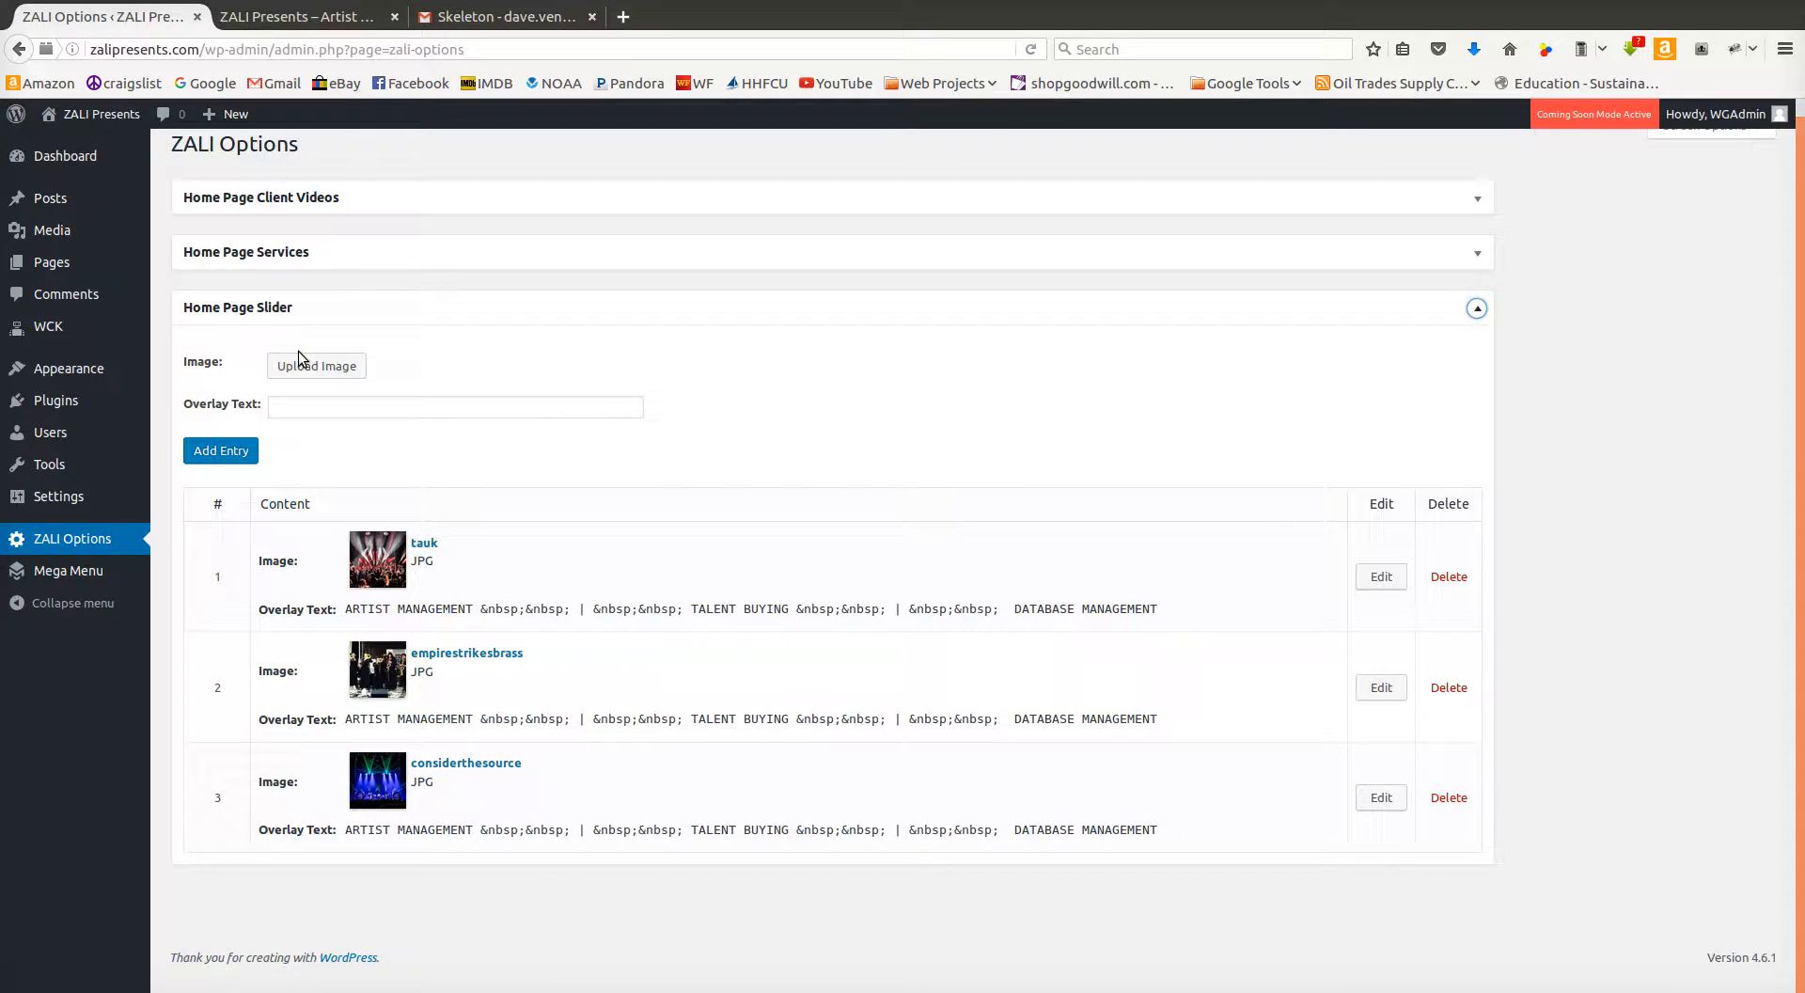
- Open the image picker for a new slider entry, view the media library, and close it without selecting an image
left_click(287, 402)
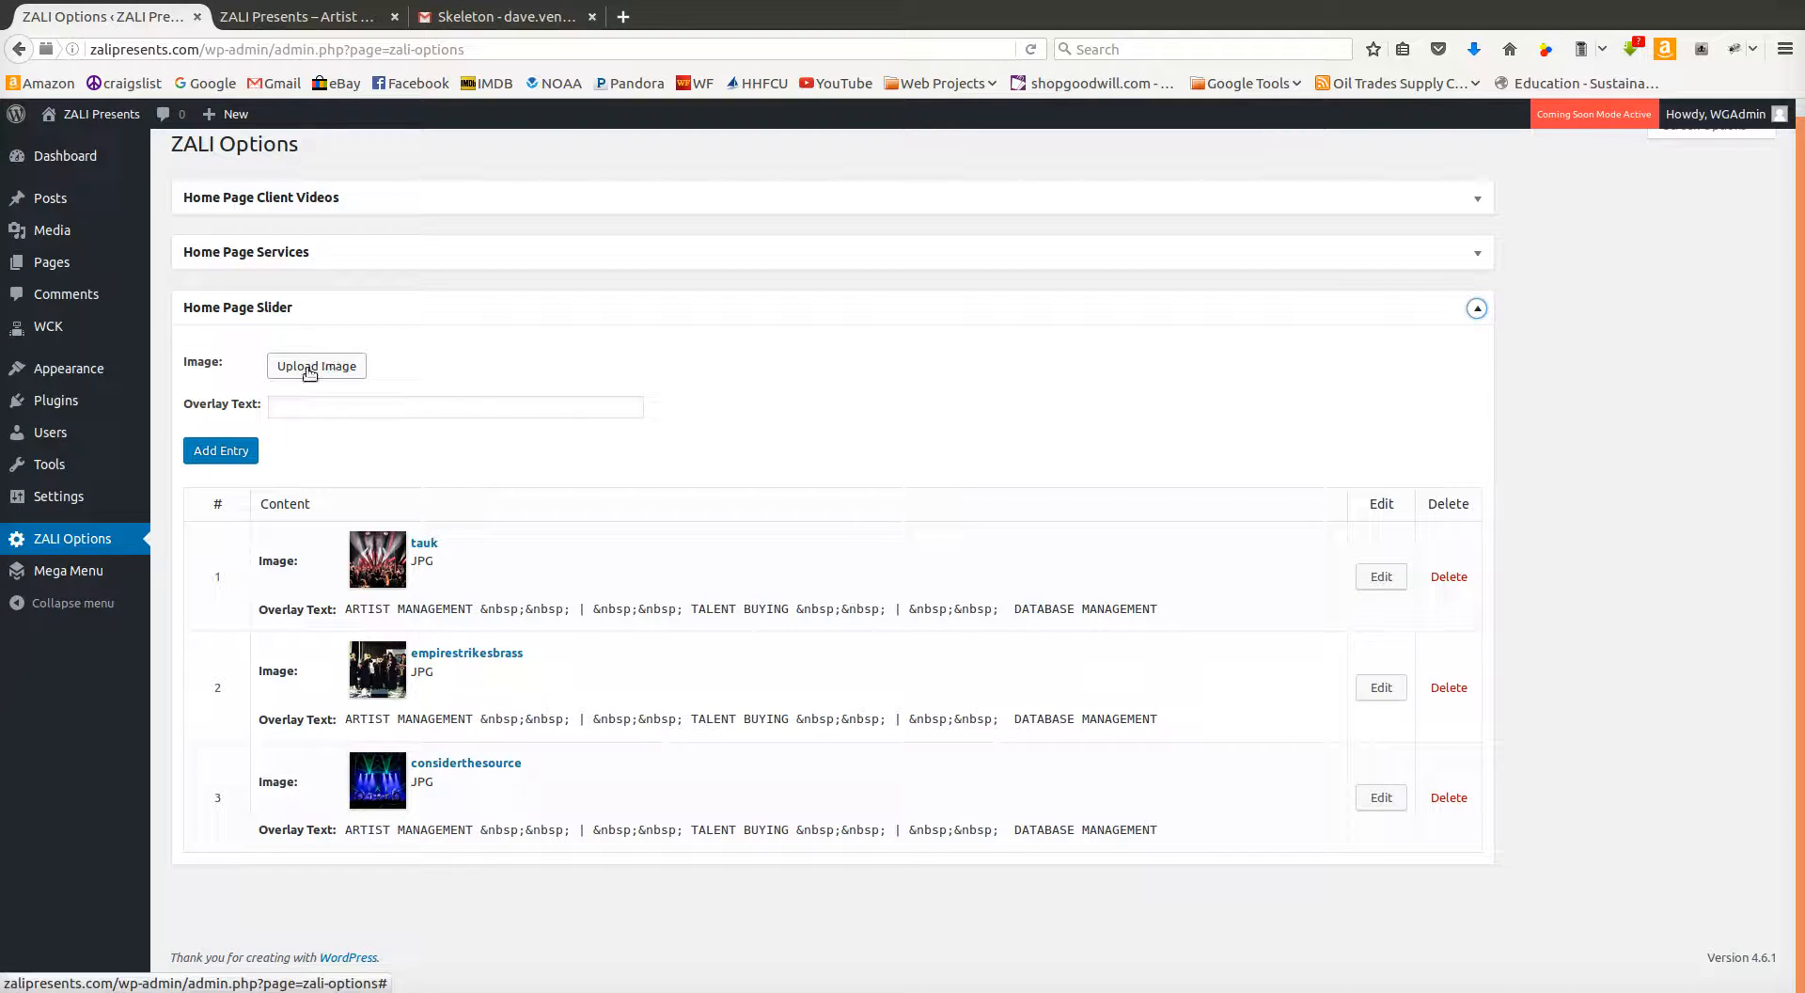
left_click(316, 366)
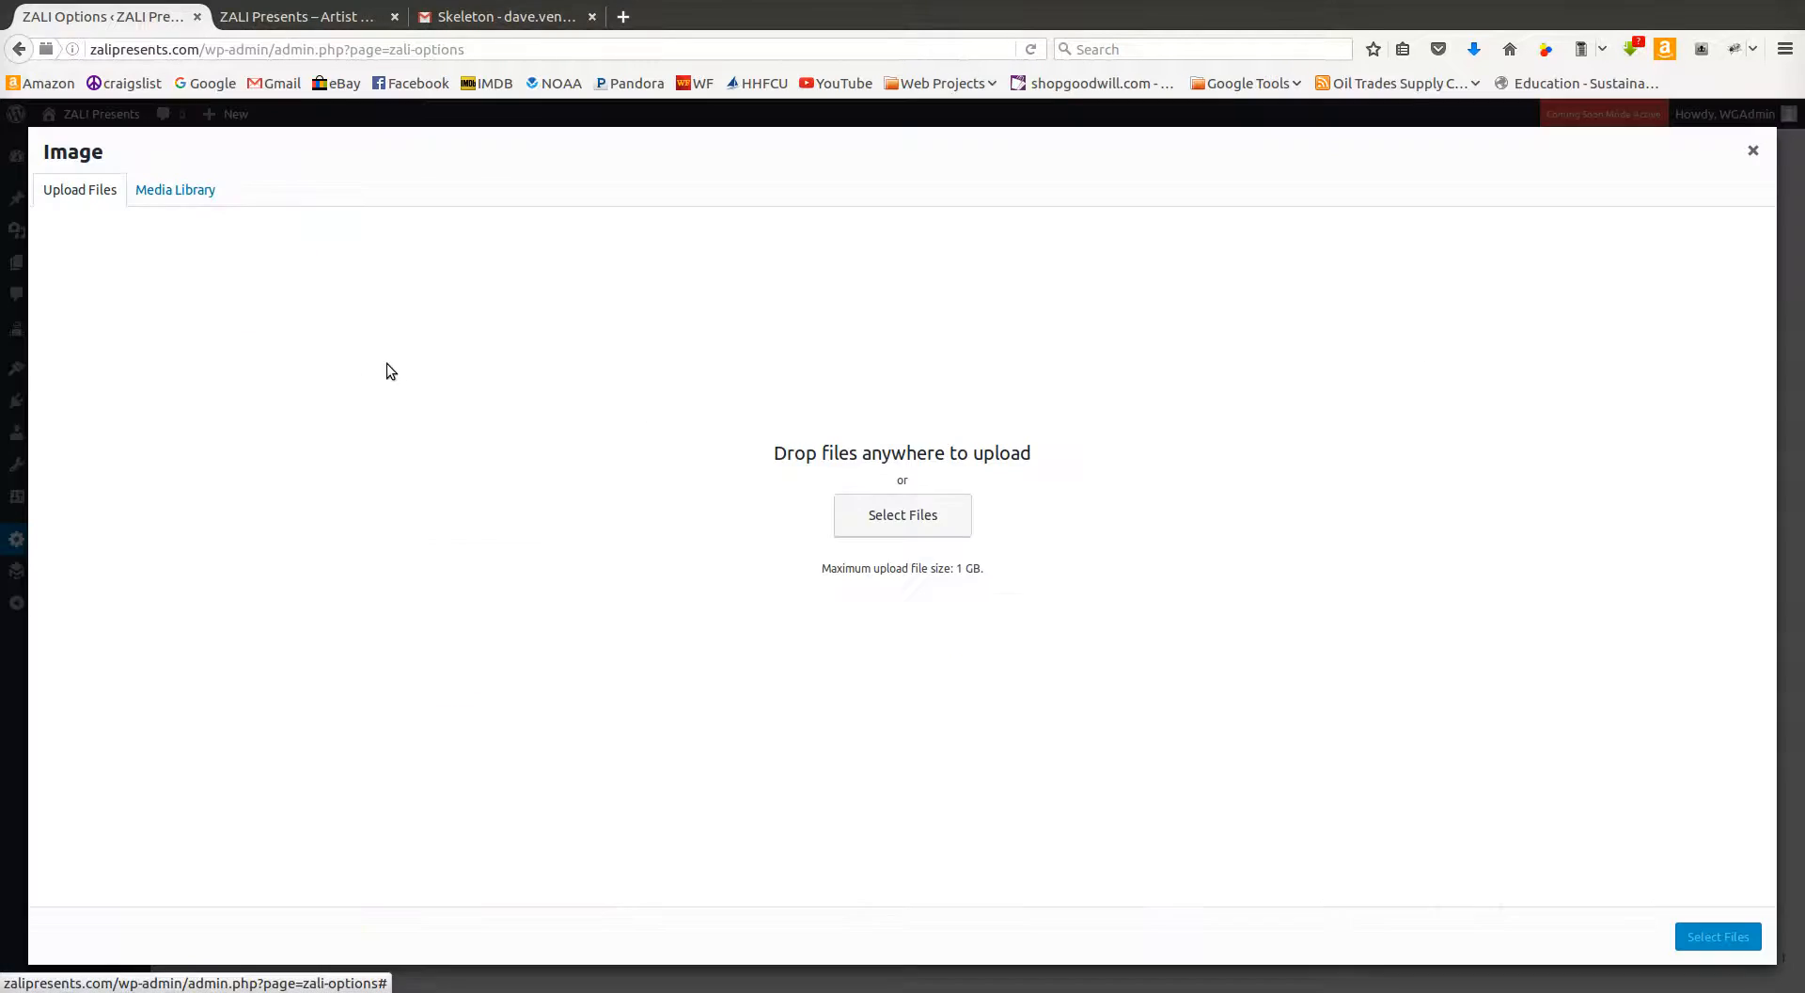
left_click(172, 191)
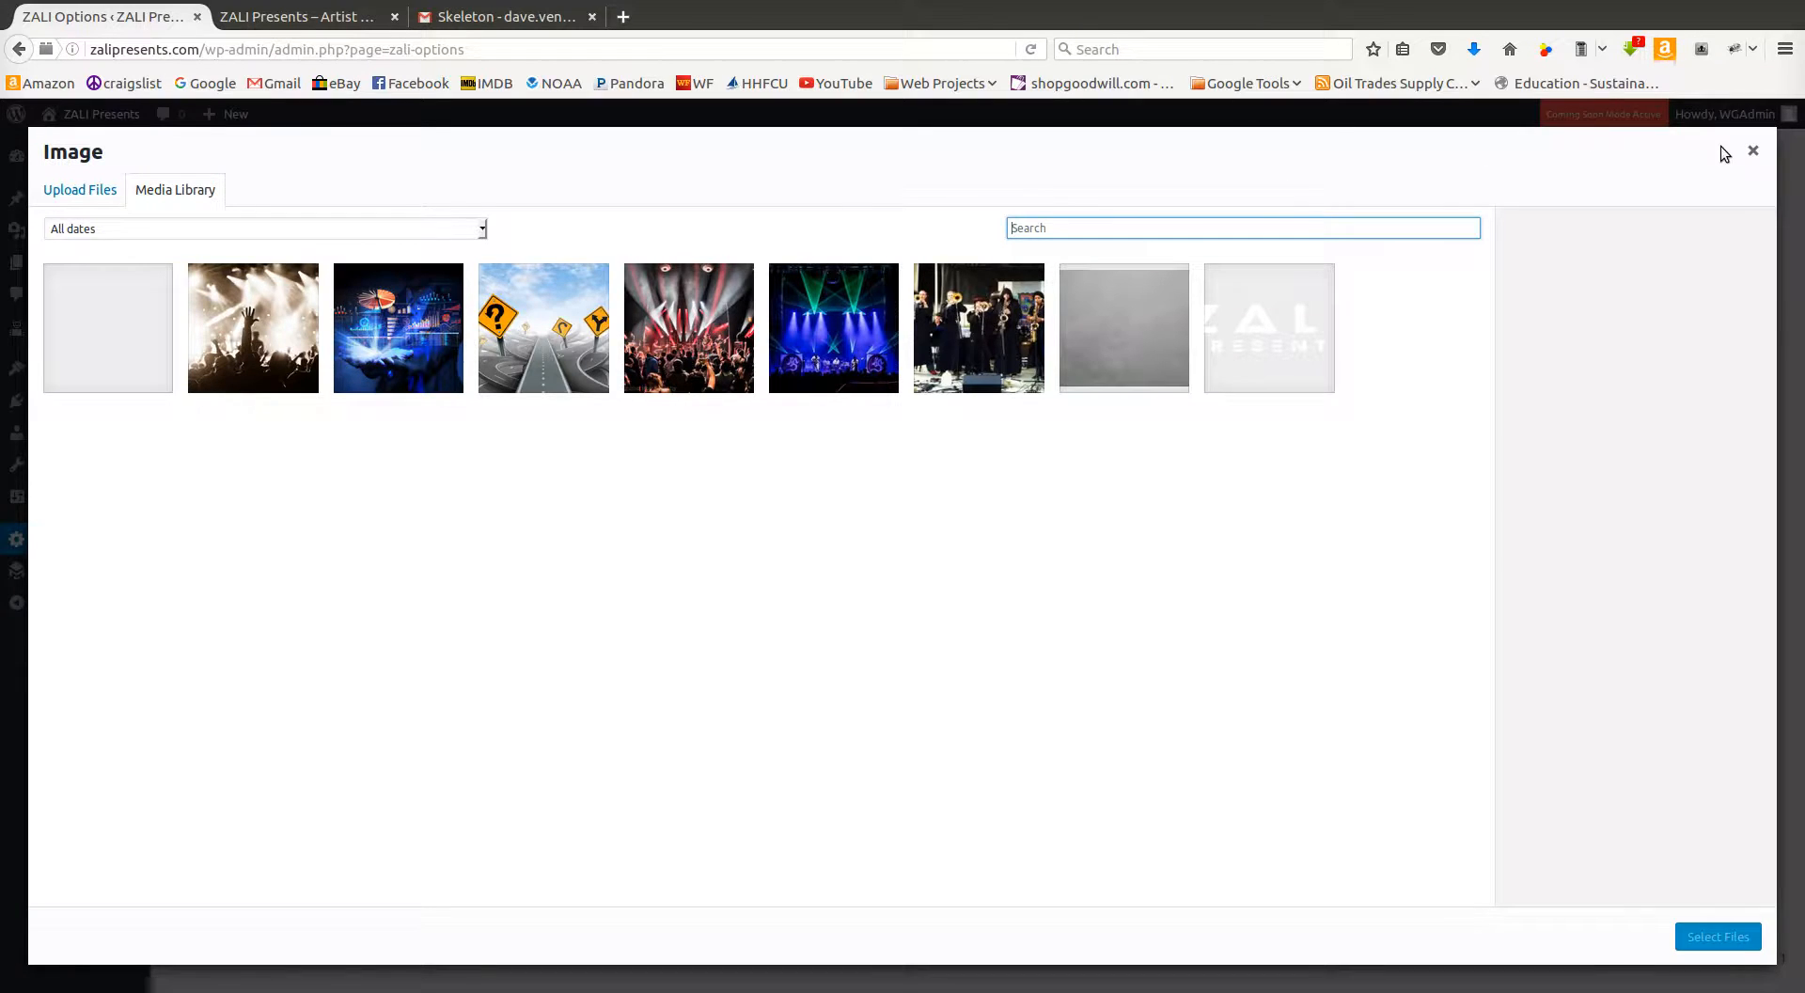
left_click(1753, 150)
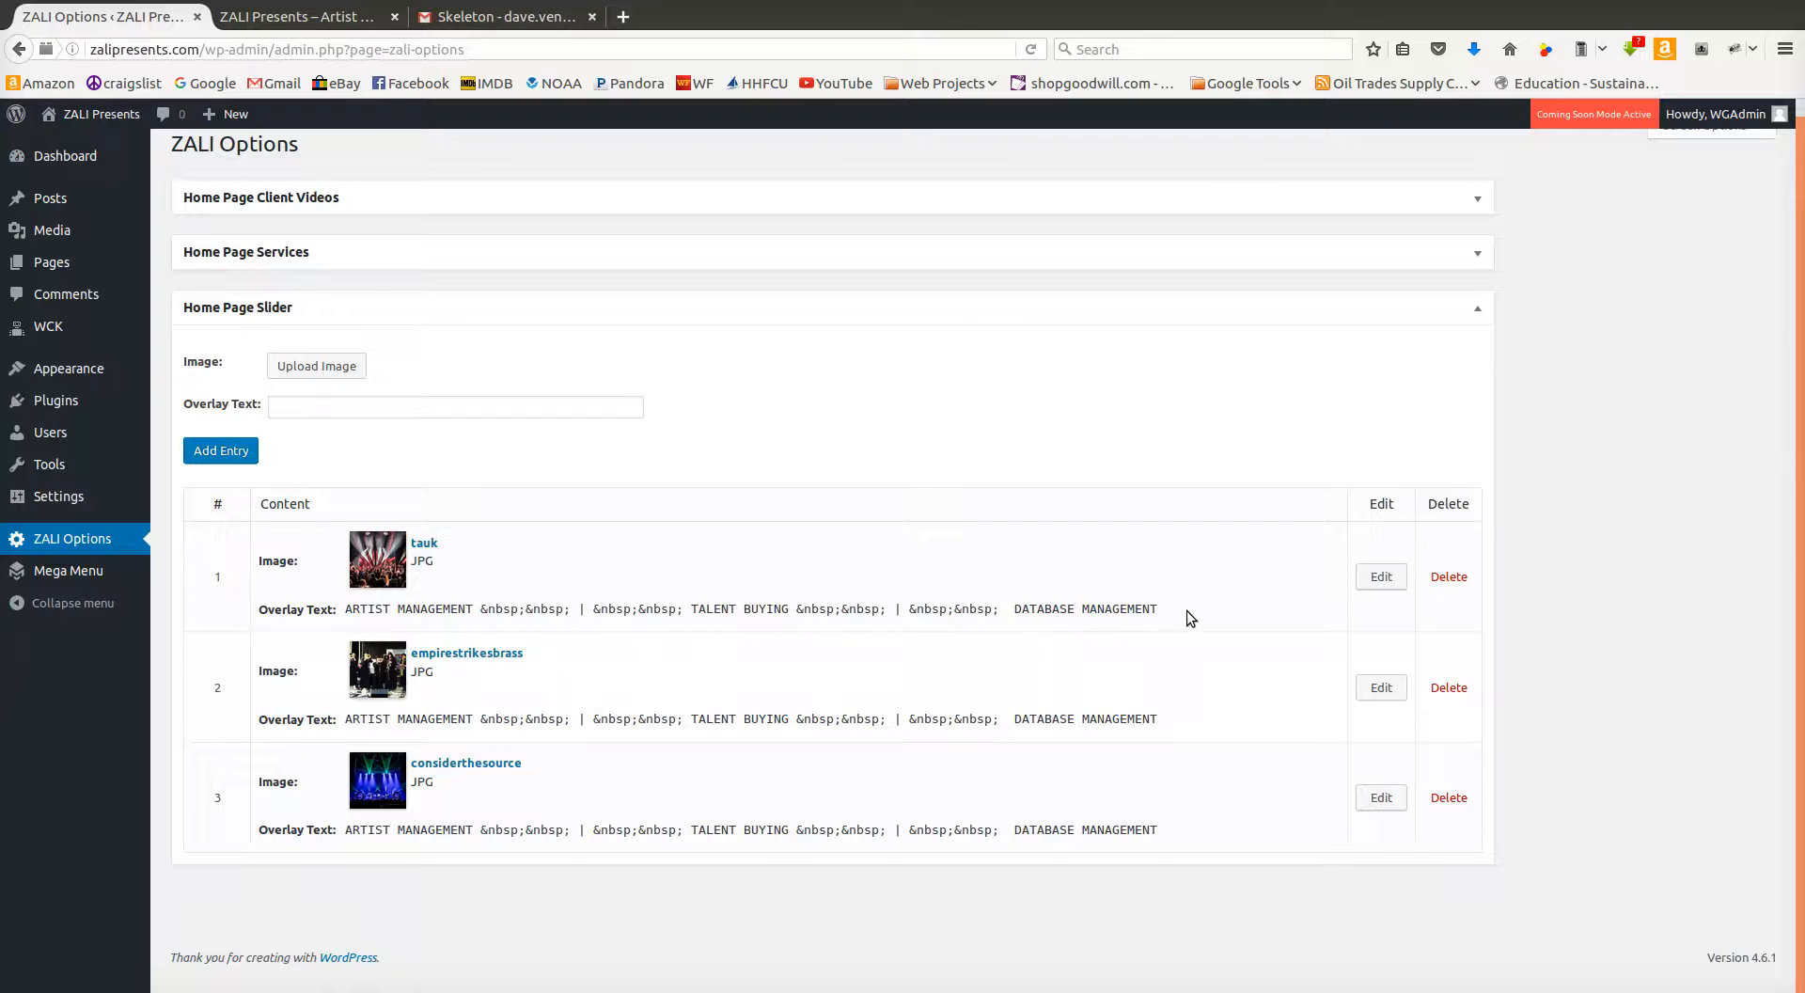
- Examine the tauk slide's overlay text and the order of the slider entries
left_click_drag(1190, 617, 355, 617)
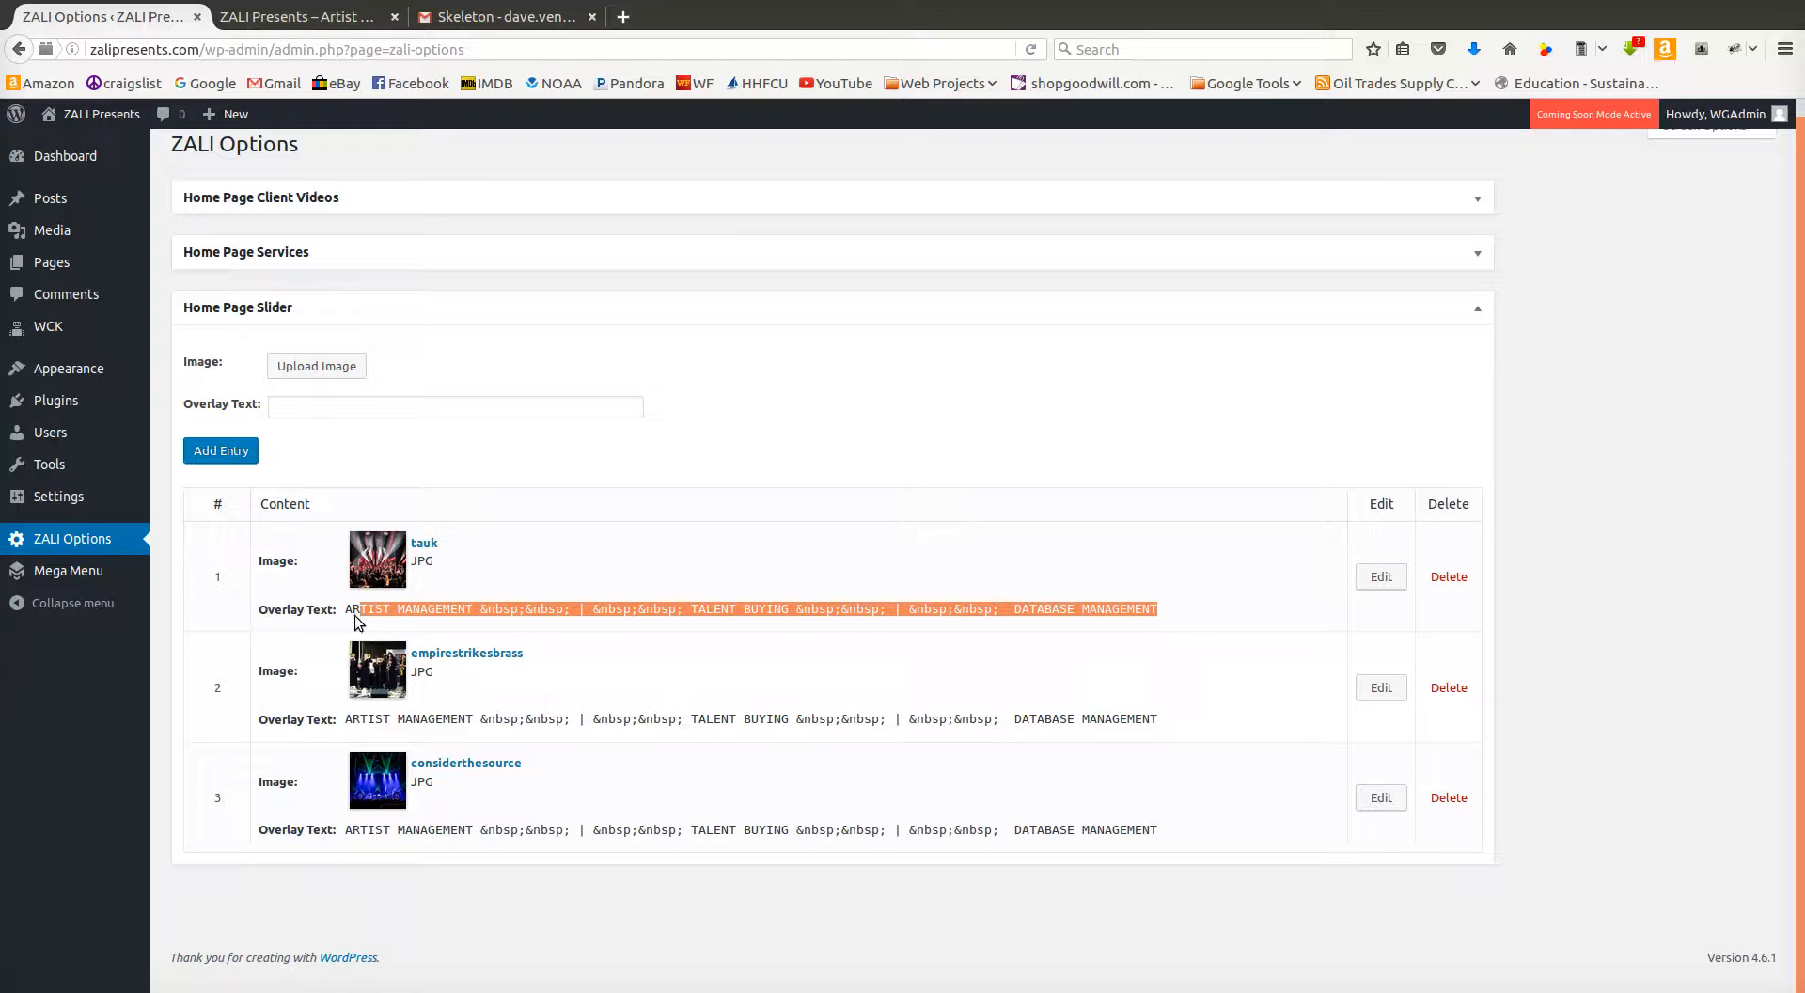
left_click(517, 621)
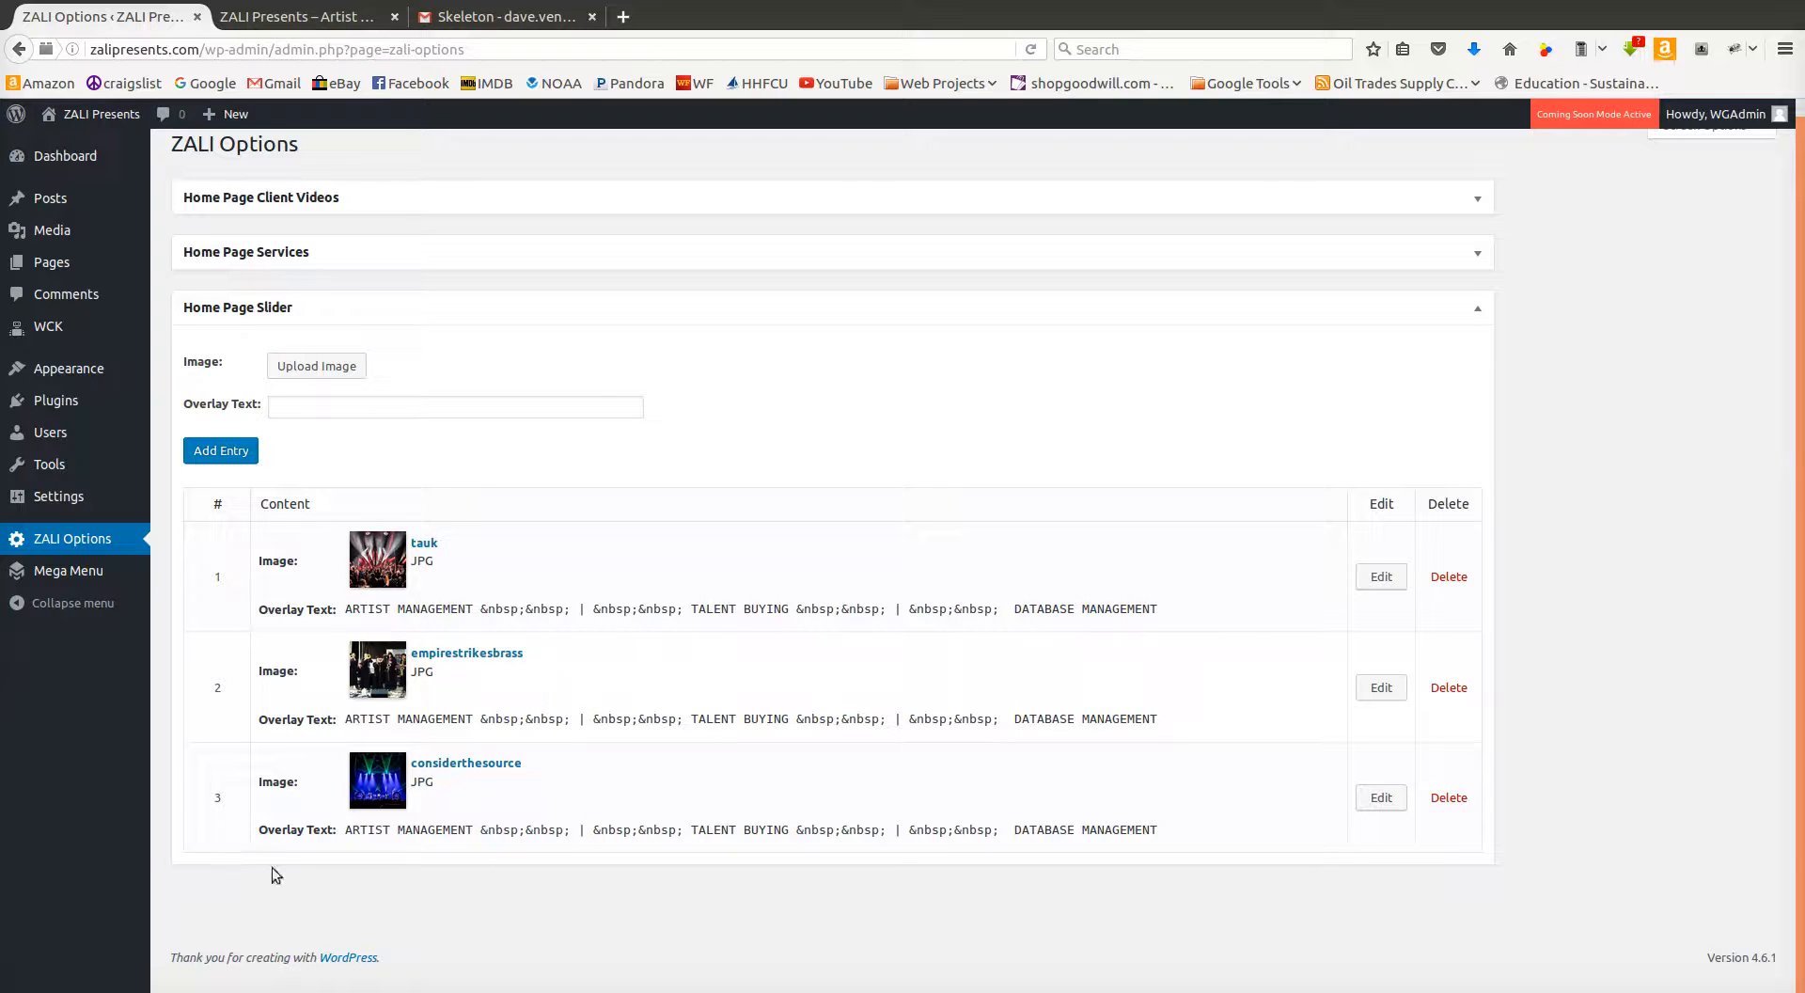
mouse_move(212, 795)
left_mouse_down()
mouse_move(218, 642)
mouse_move(217, 818)
left_mouse_up()
- Collapse the slider section and examine the title, image, description and link settings of the three home page services
left_click(1474, 308)
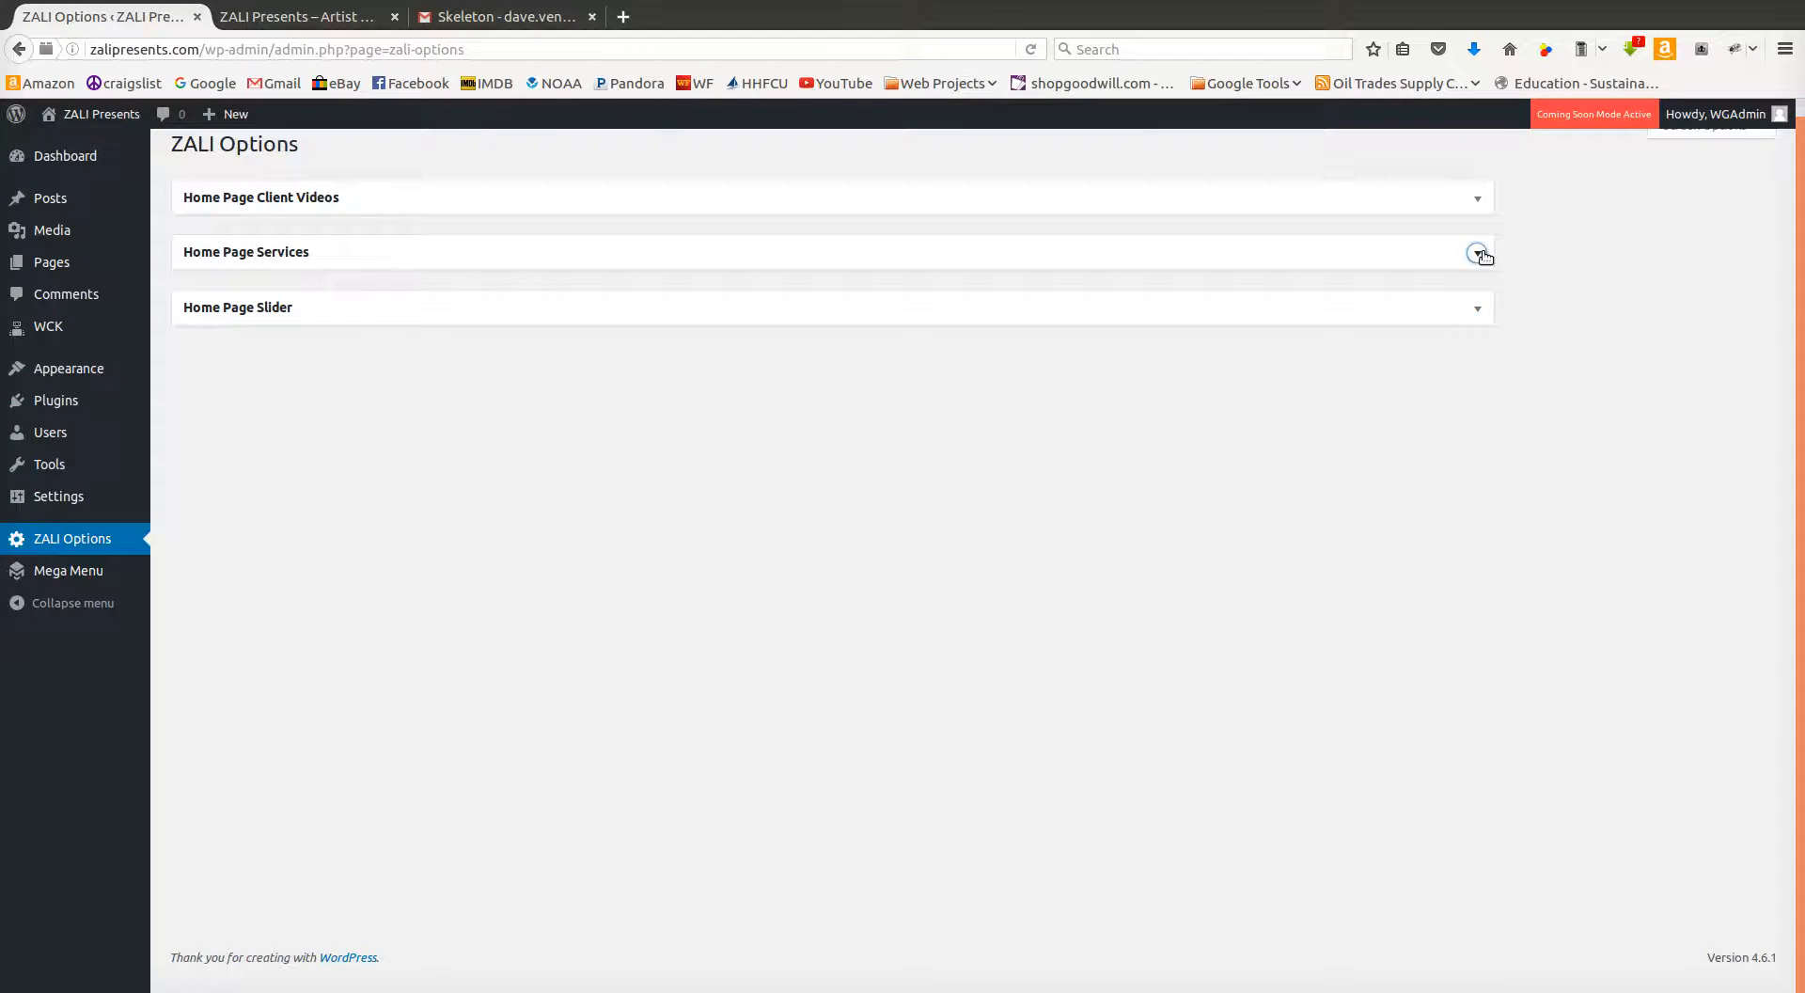
left_click(1477, 252)
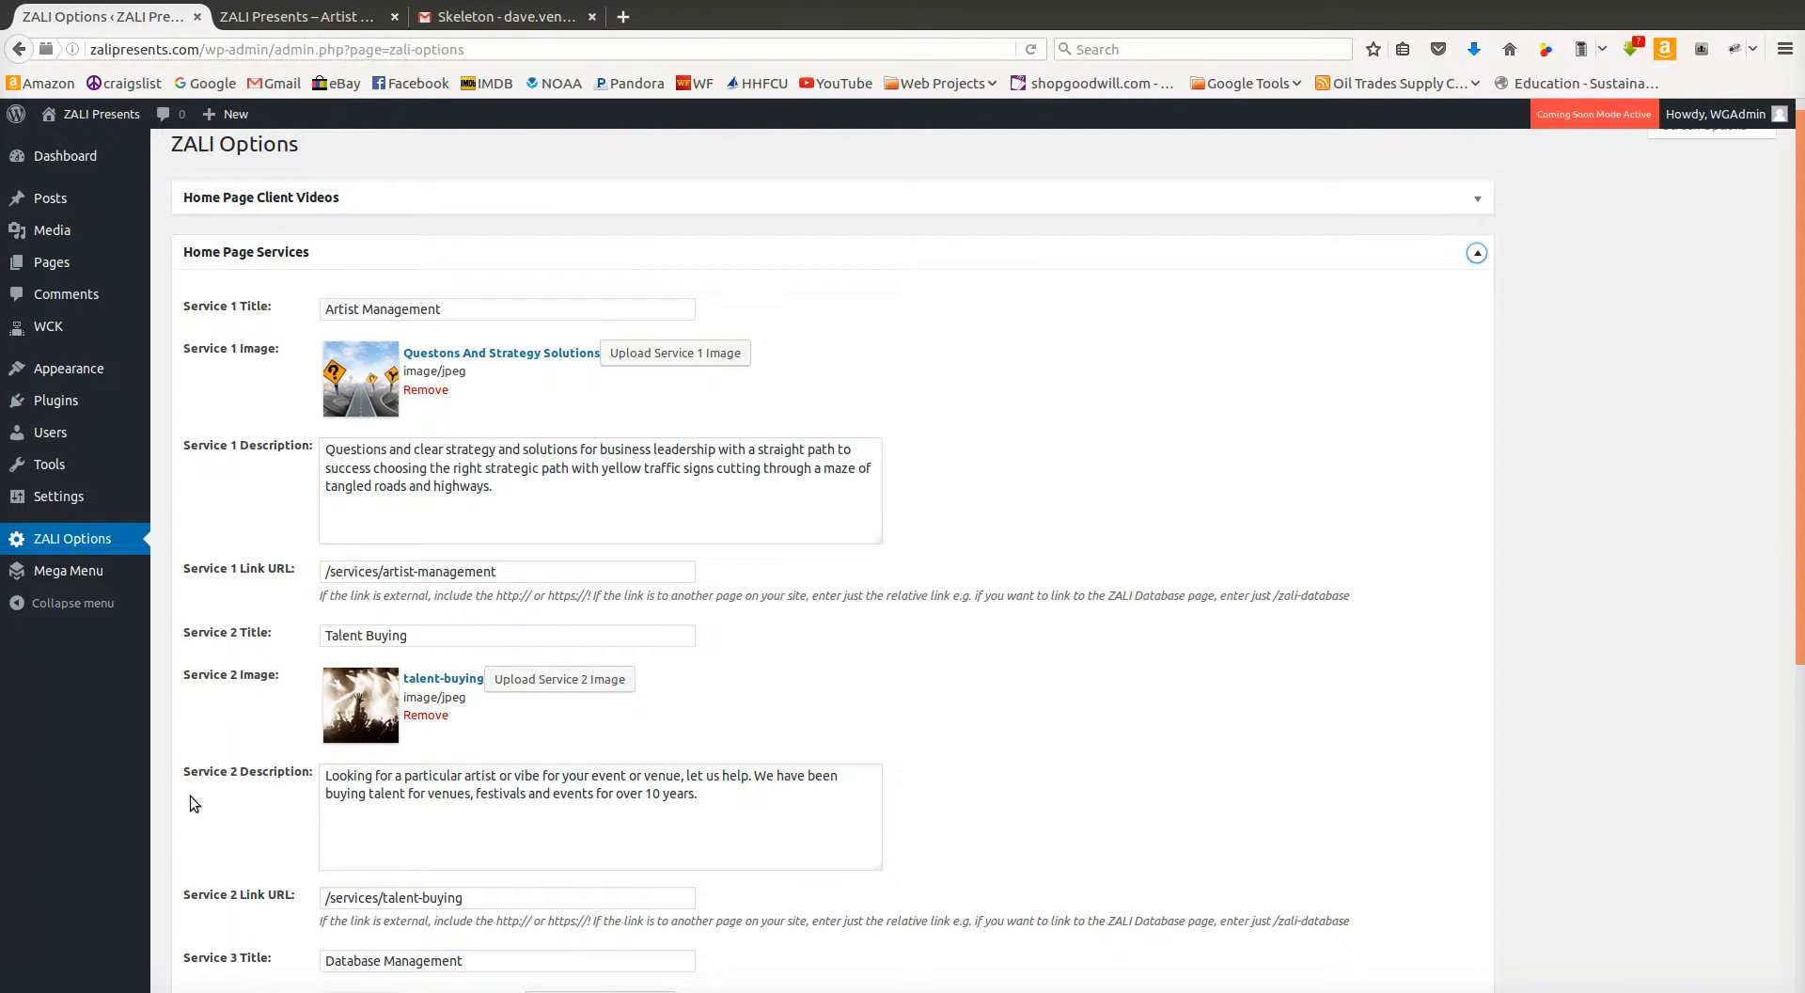
scroll(191, 801, "down", 3)
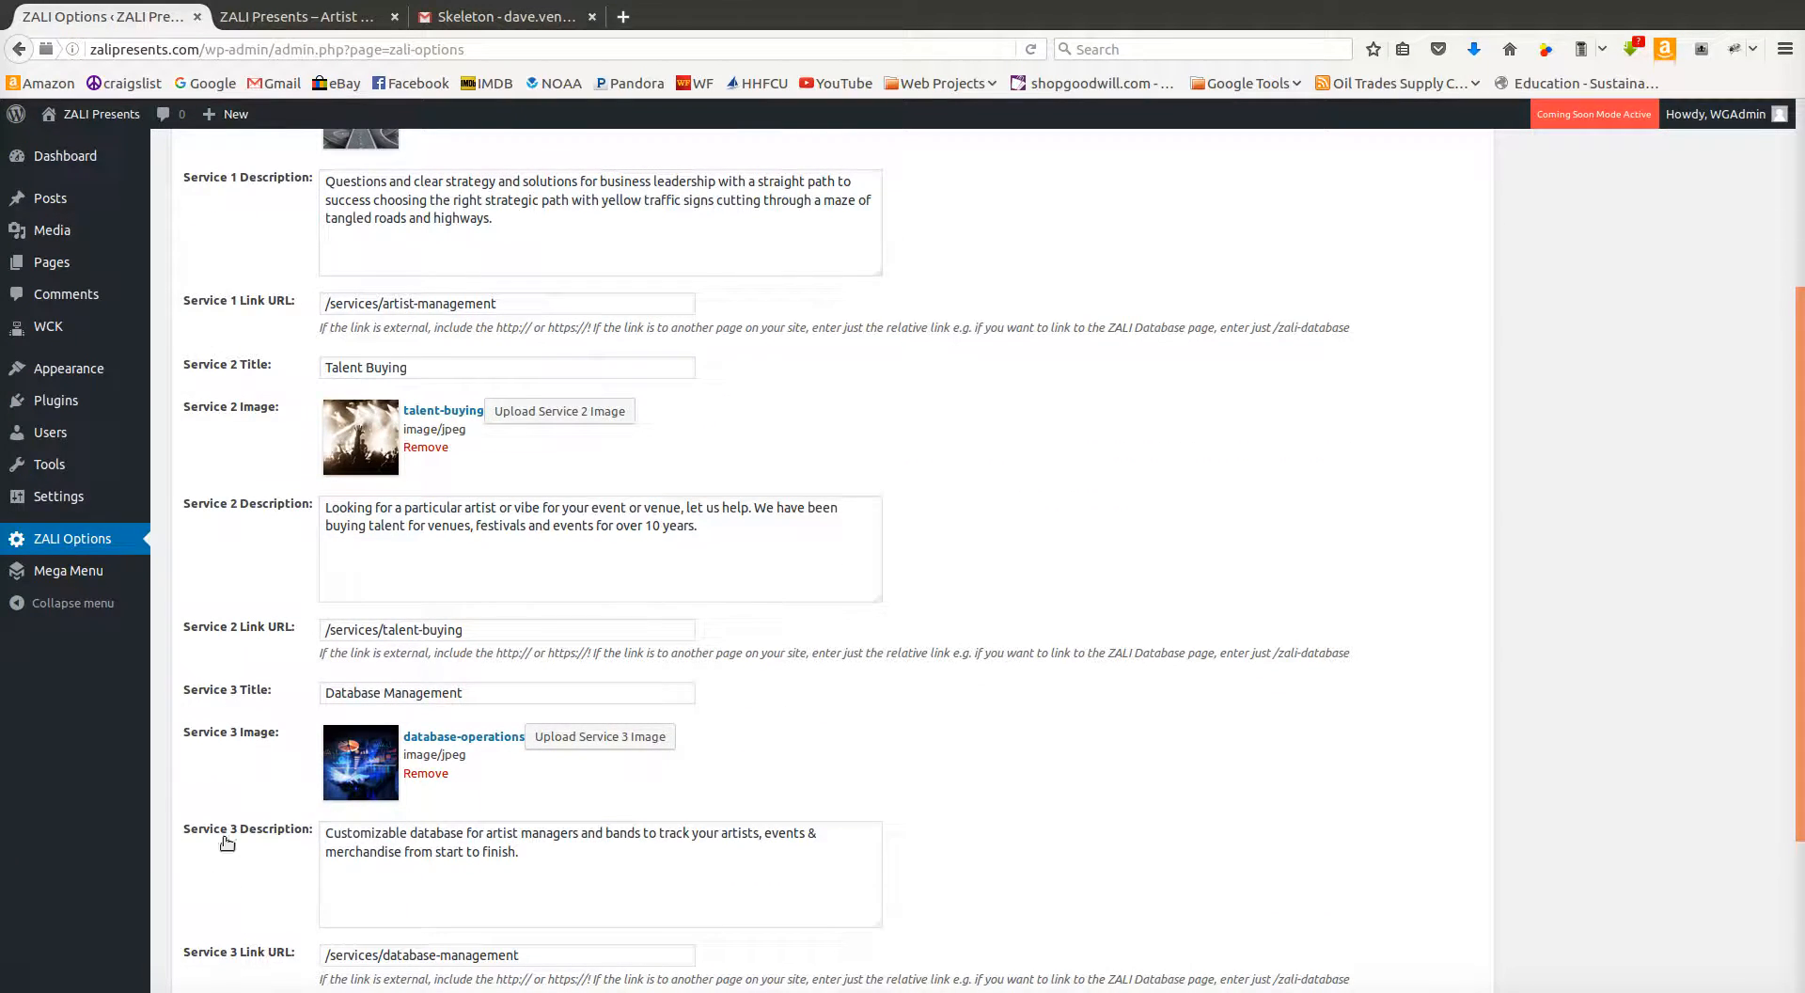
scroll(348, 803, "down", 3)
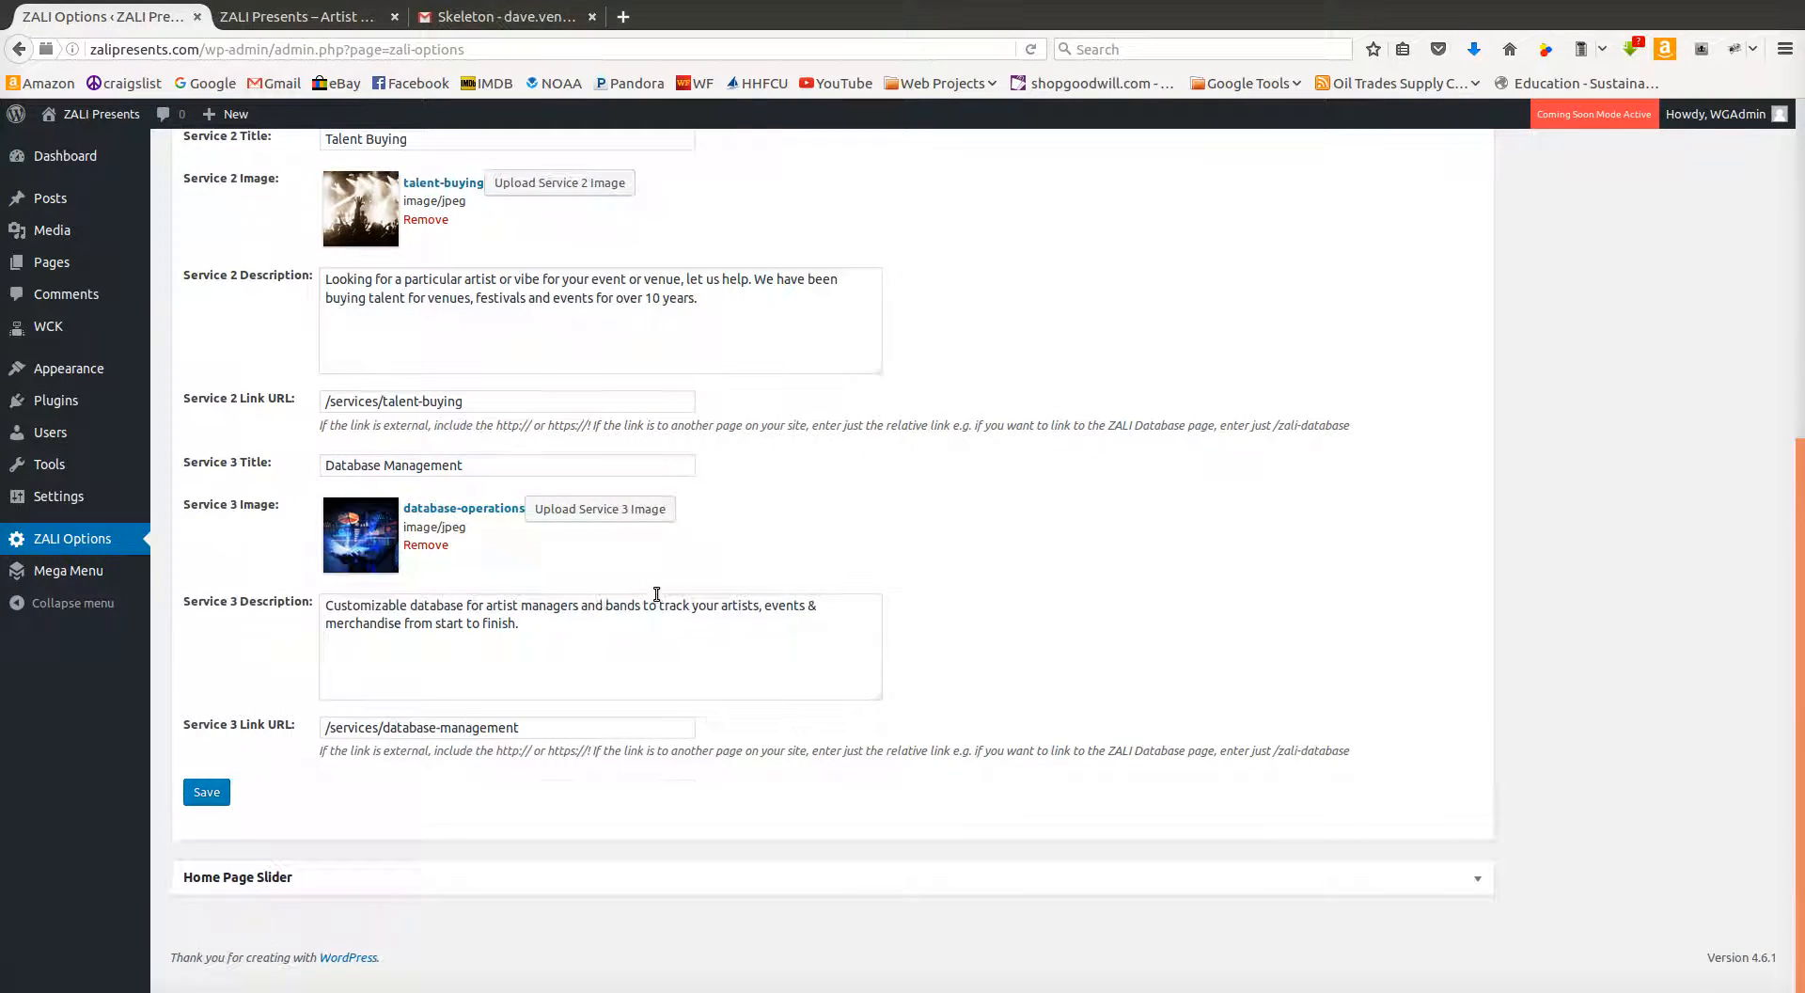
scroll(657, 594, "up", 6)
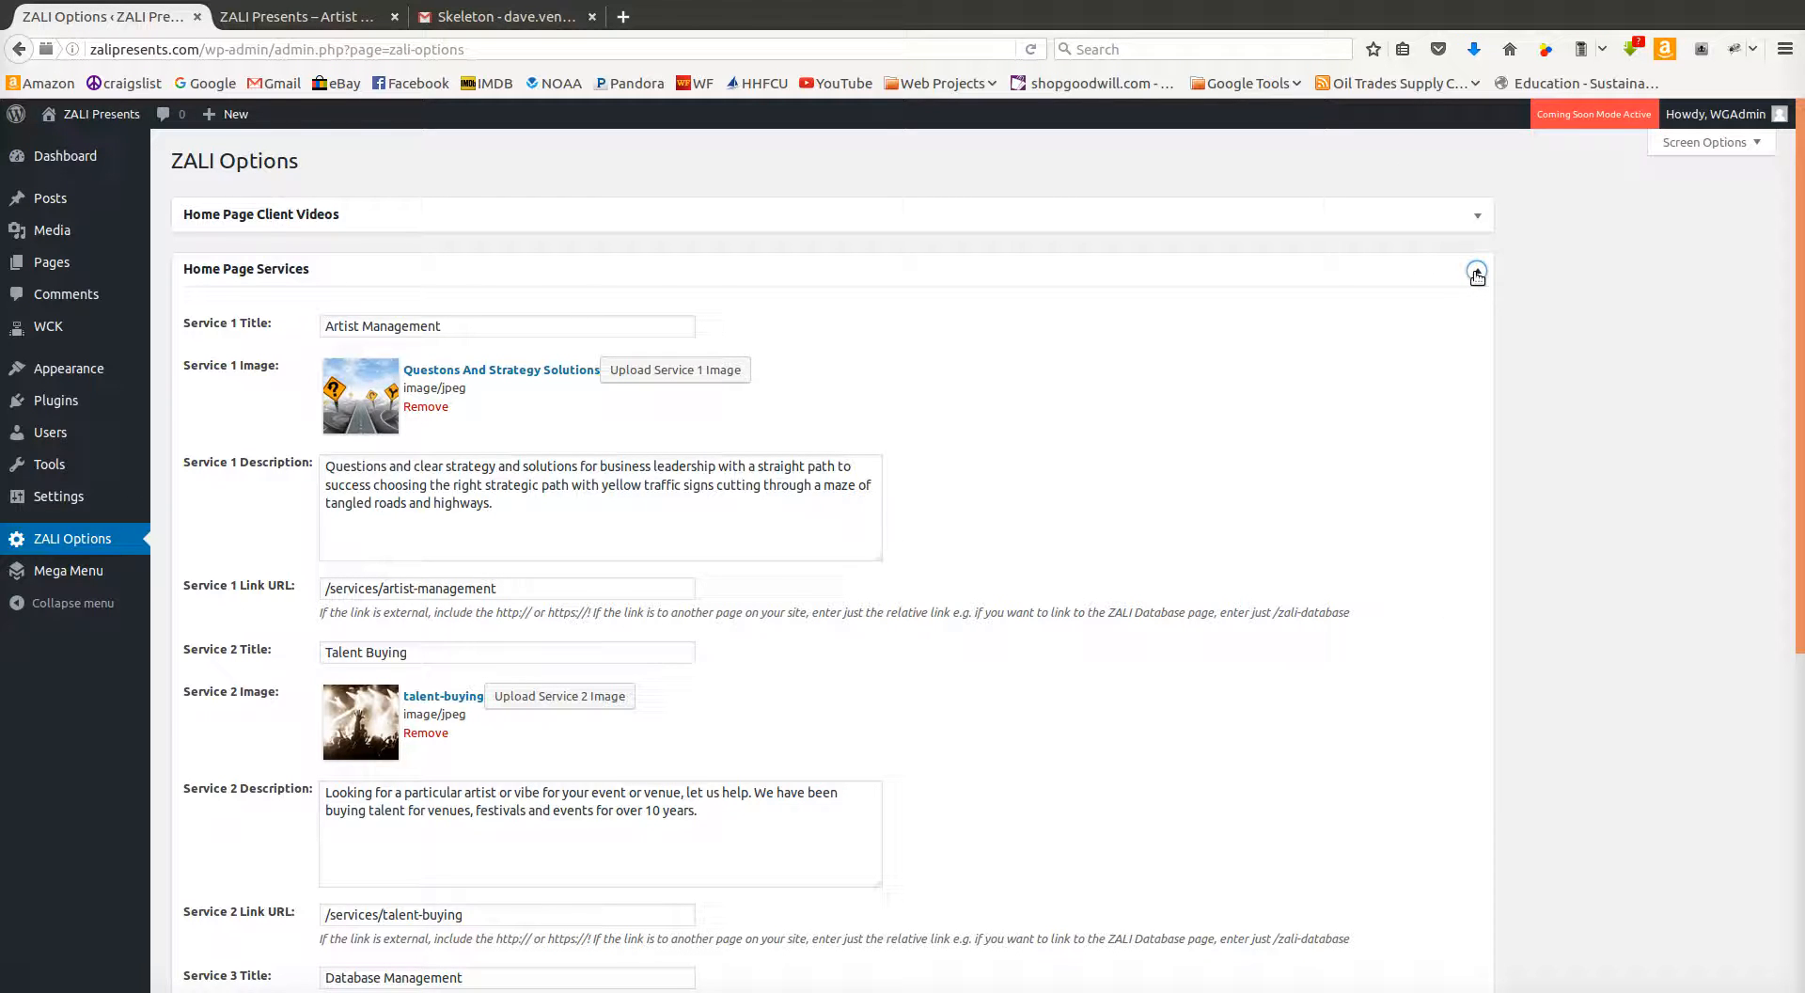
left_click(1477, 274)
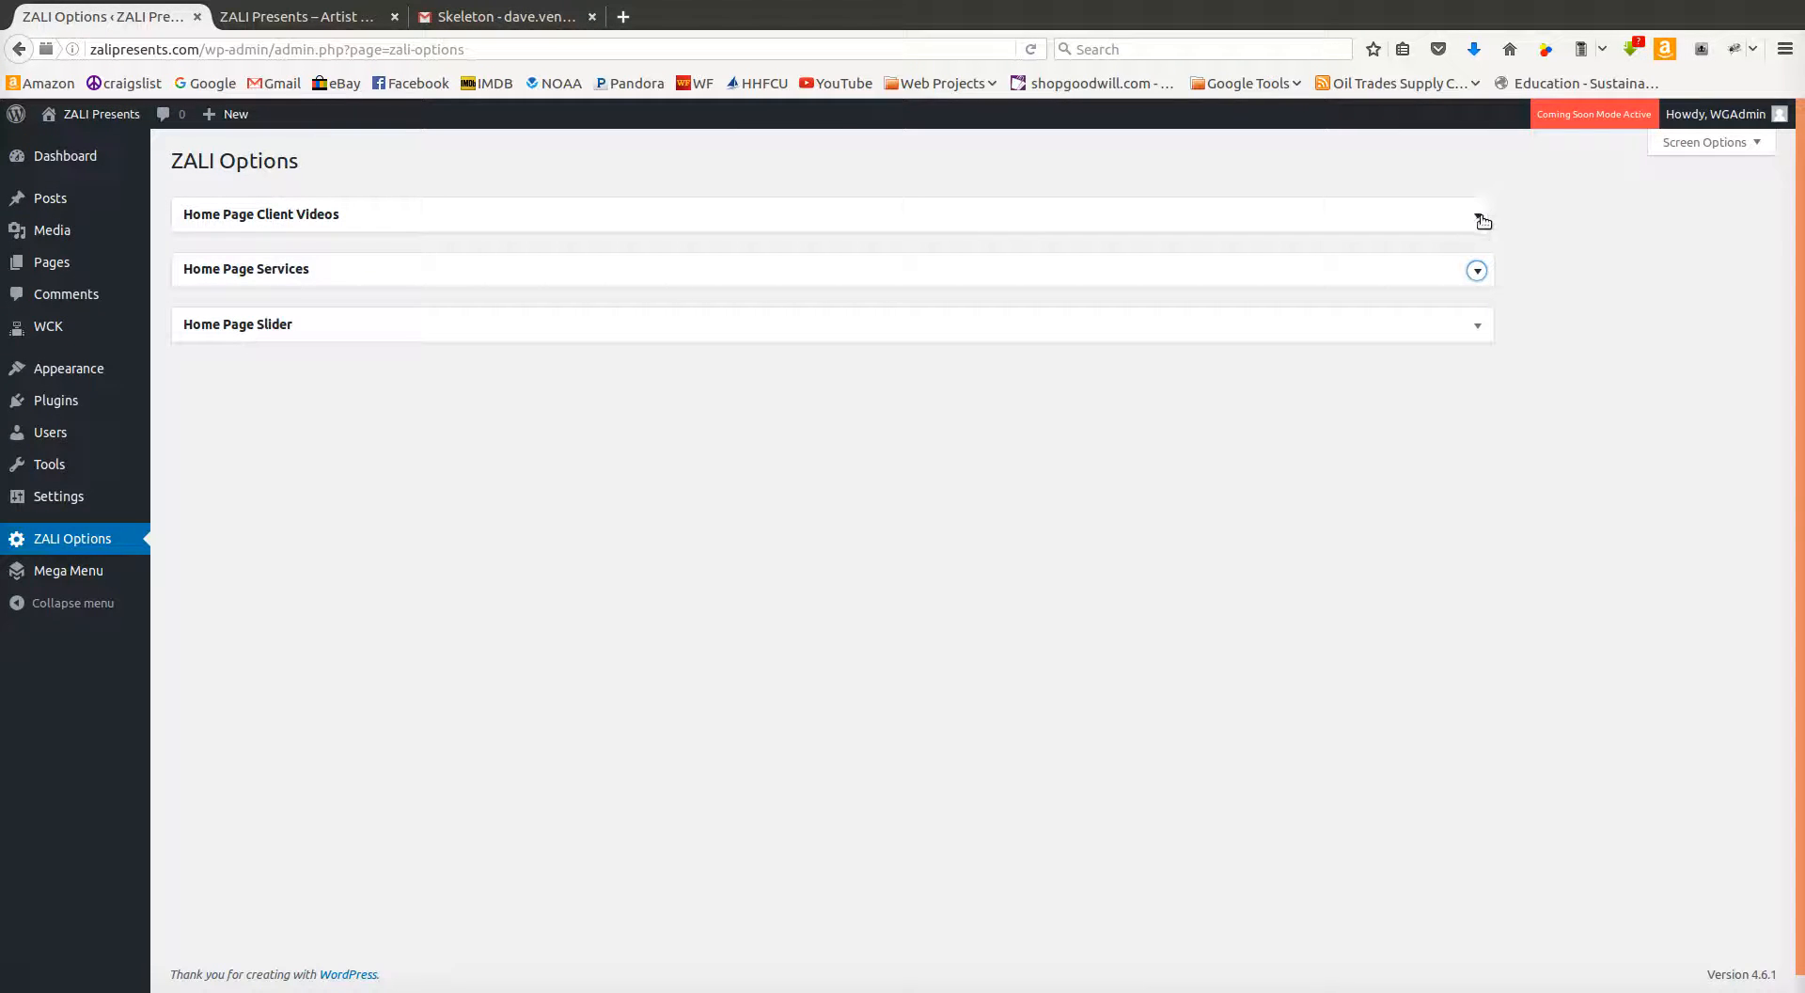
- Expand the Home Page Client Videos section and copy the TAUK YouTube link from the email draft
left_click(1478, 216)
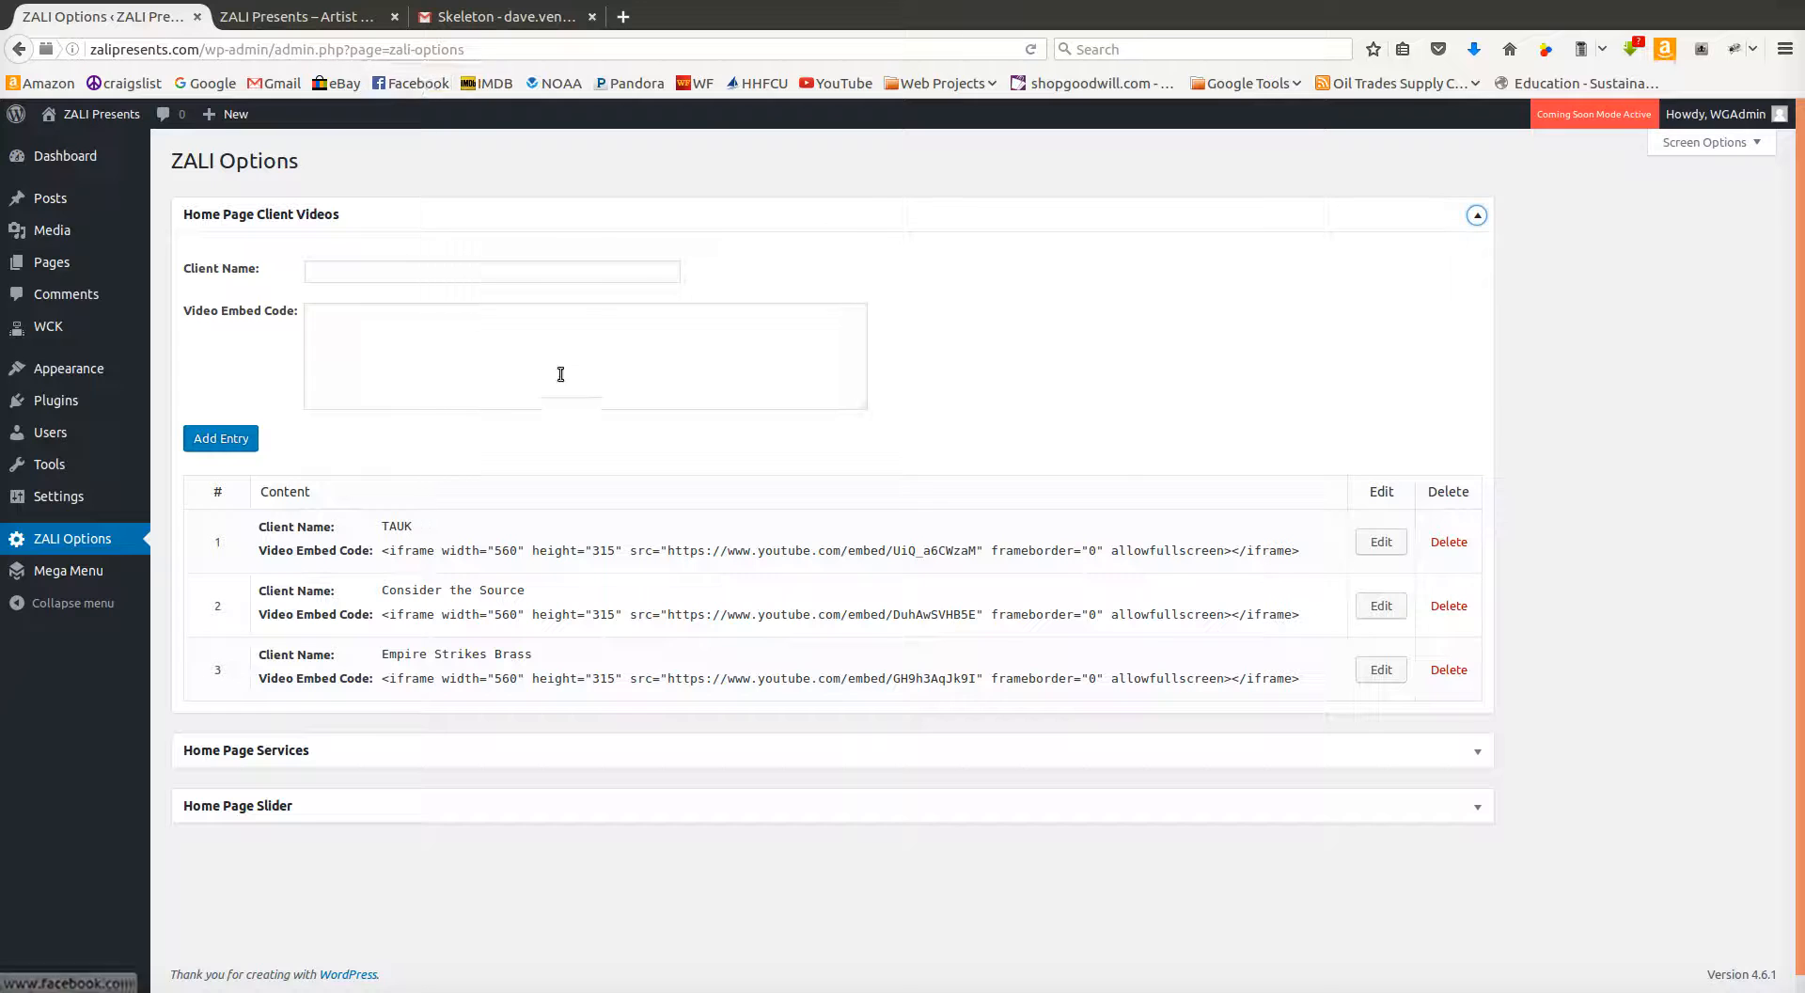
left_click(527, 17)
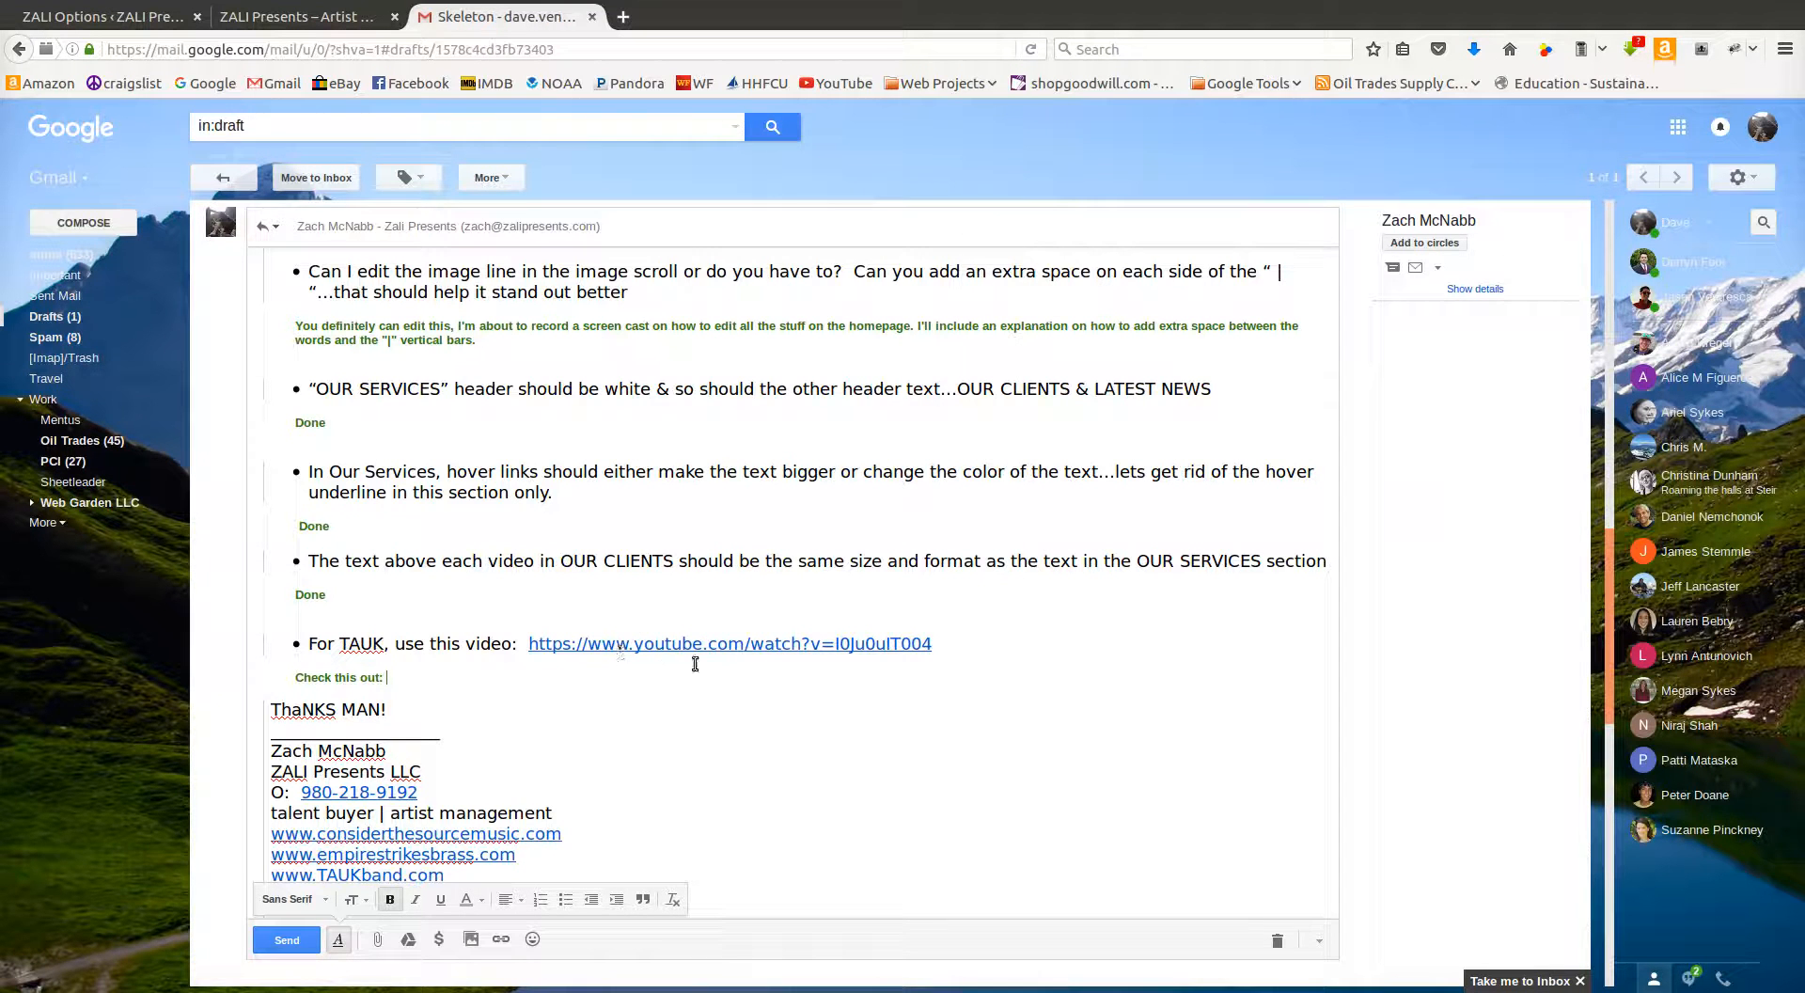
left_click_drag(936, 645, 527, 644)
right_click(578, 638)
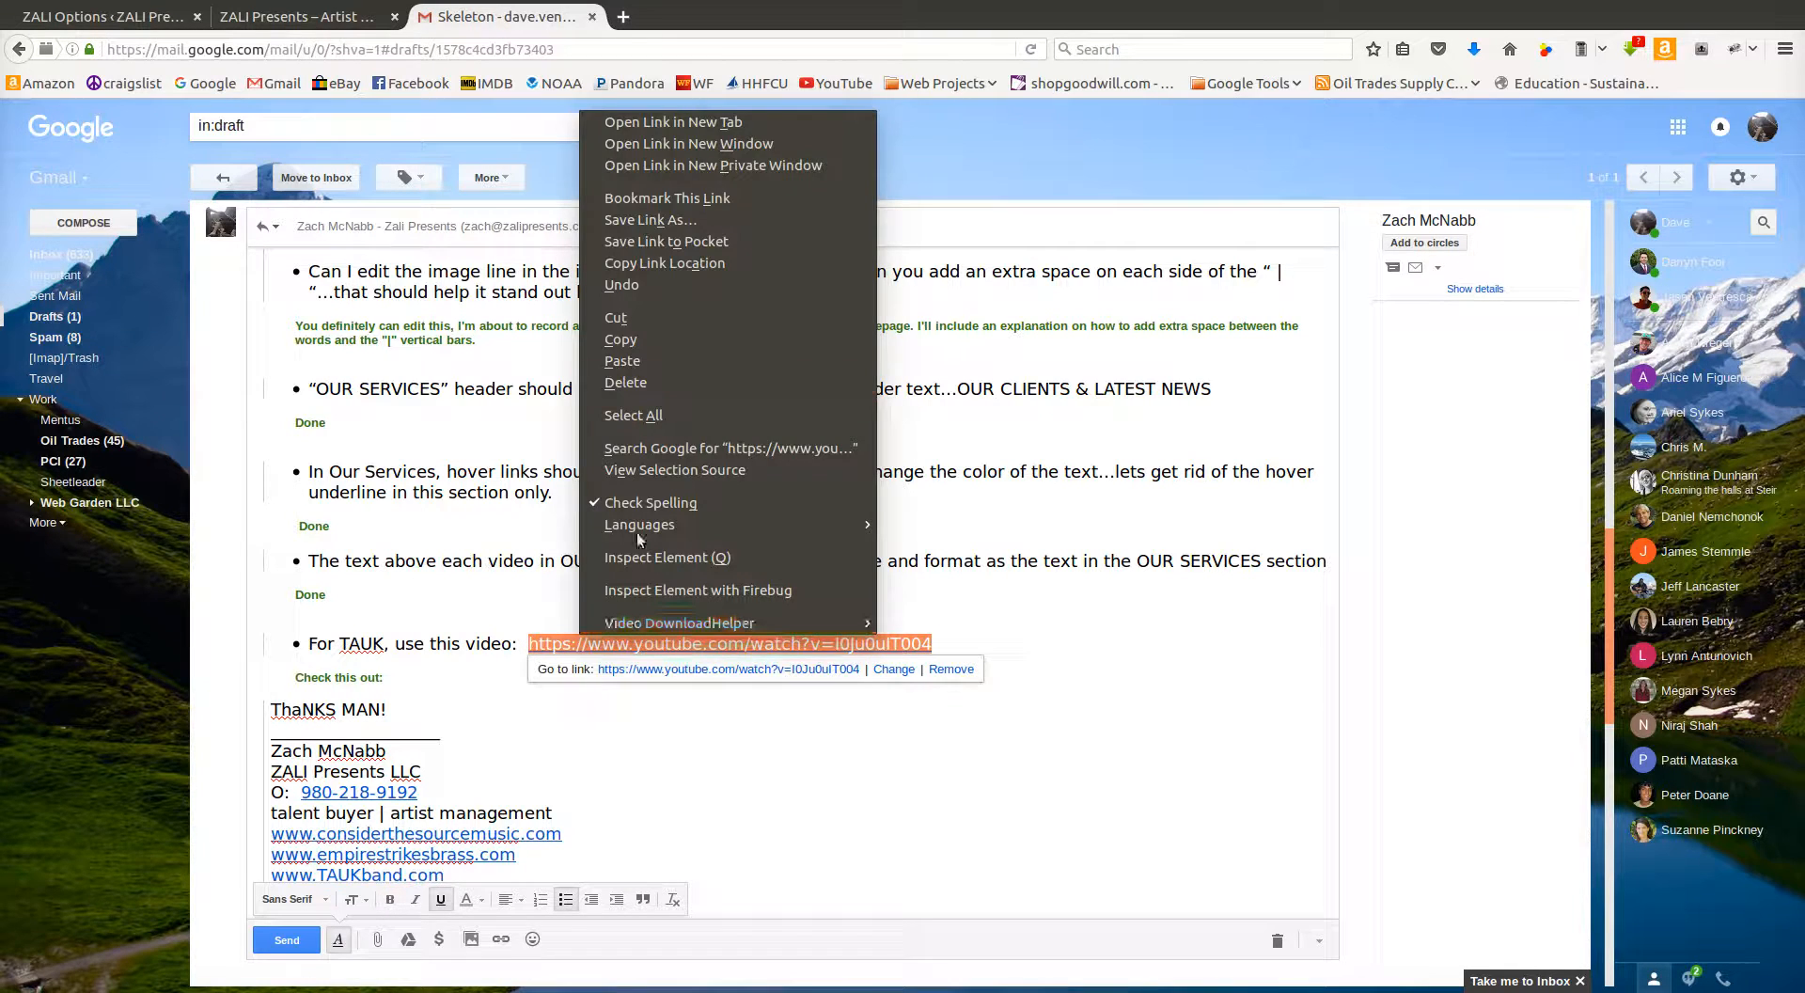
left_click(643, 336)
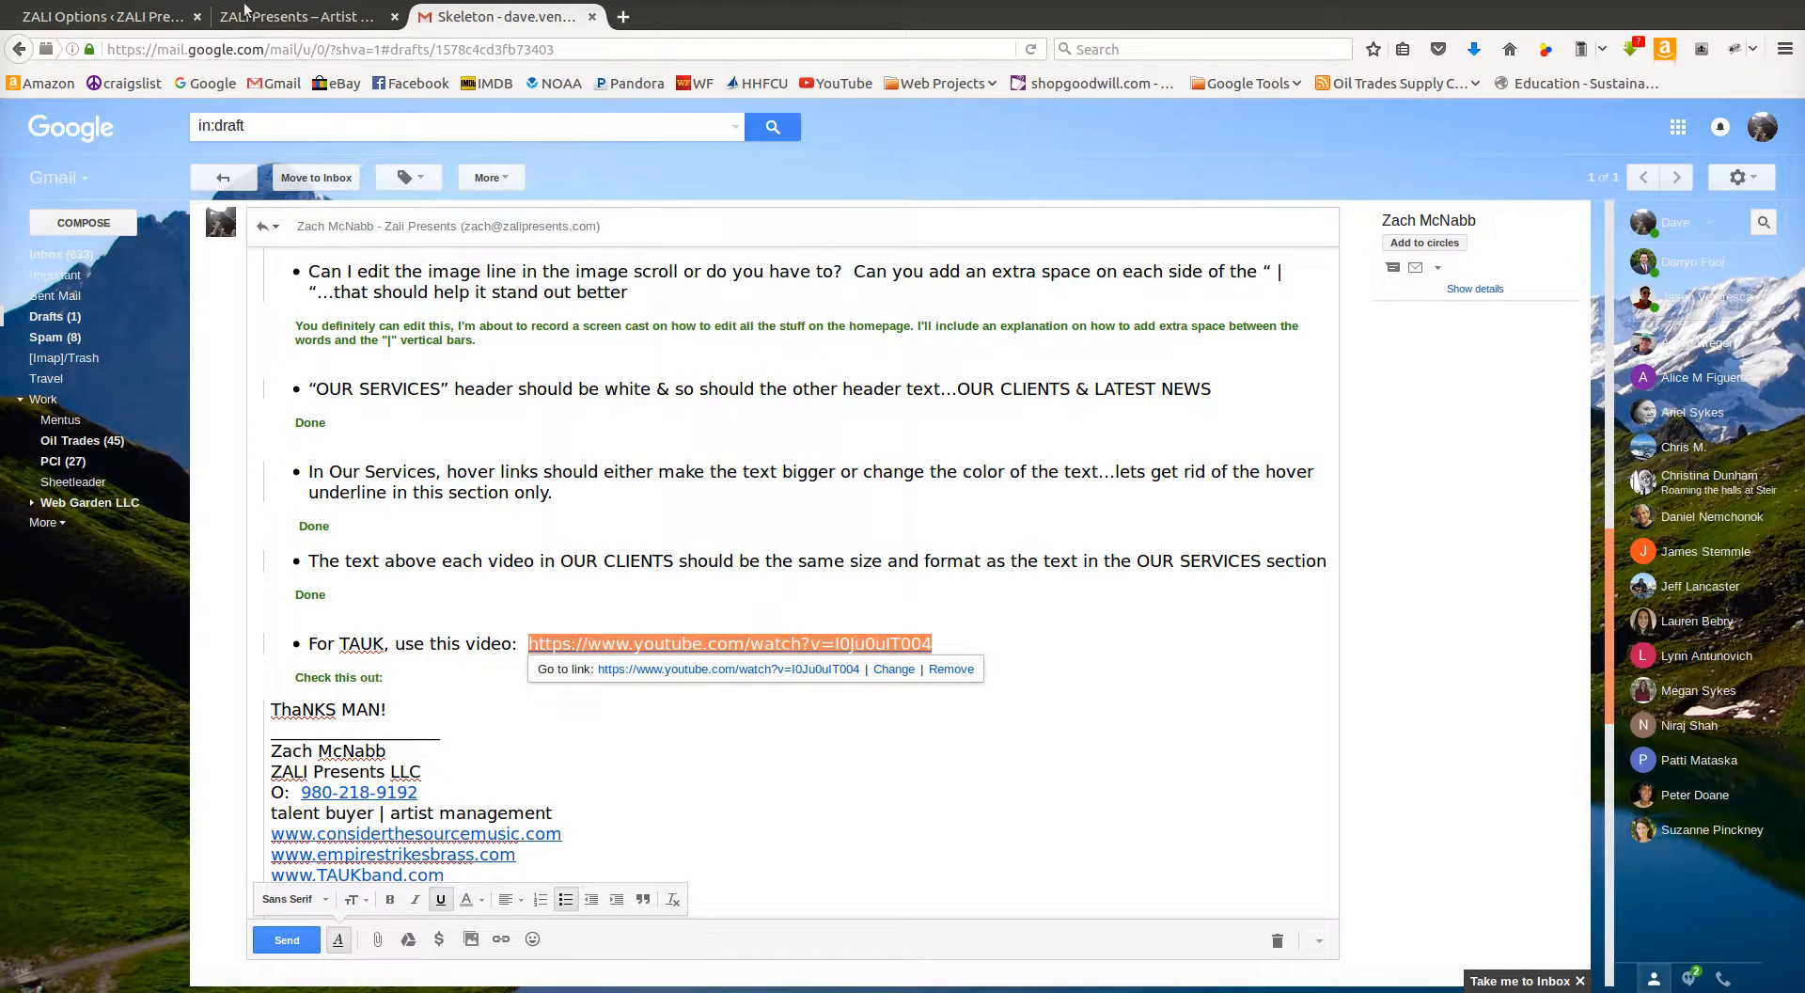
- Return to ZALI Options and examine the Client Name and Video Embed Code fields for a new client video entry
left_click(103, 17)
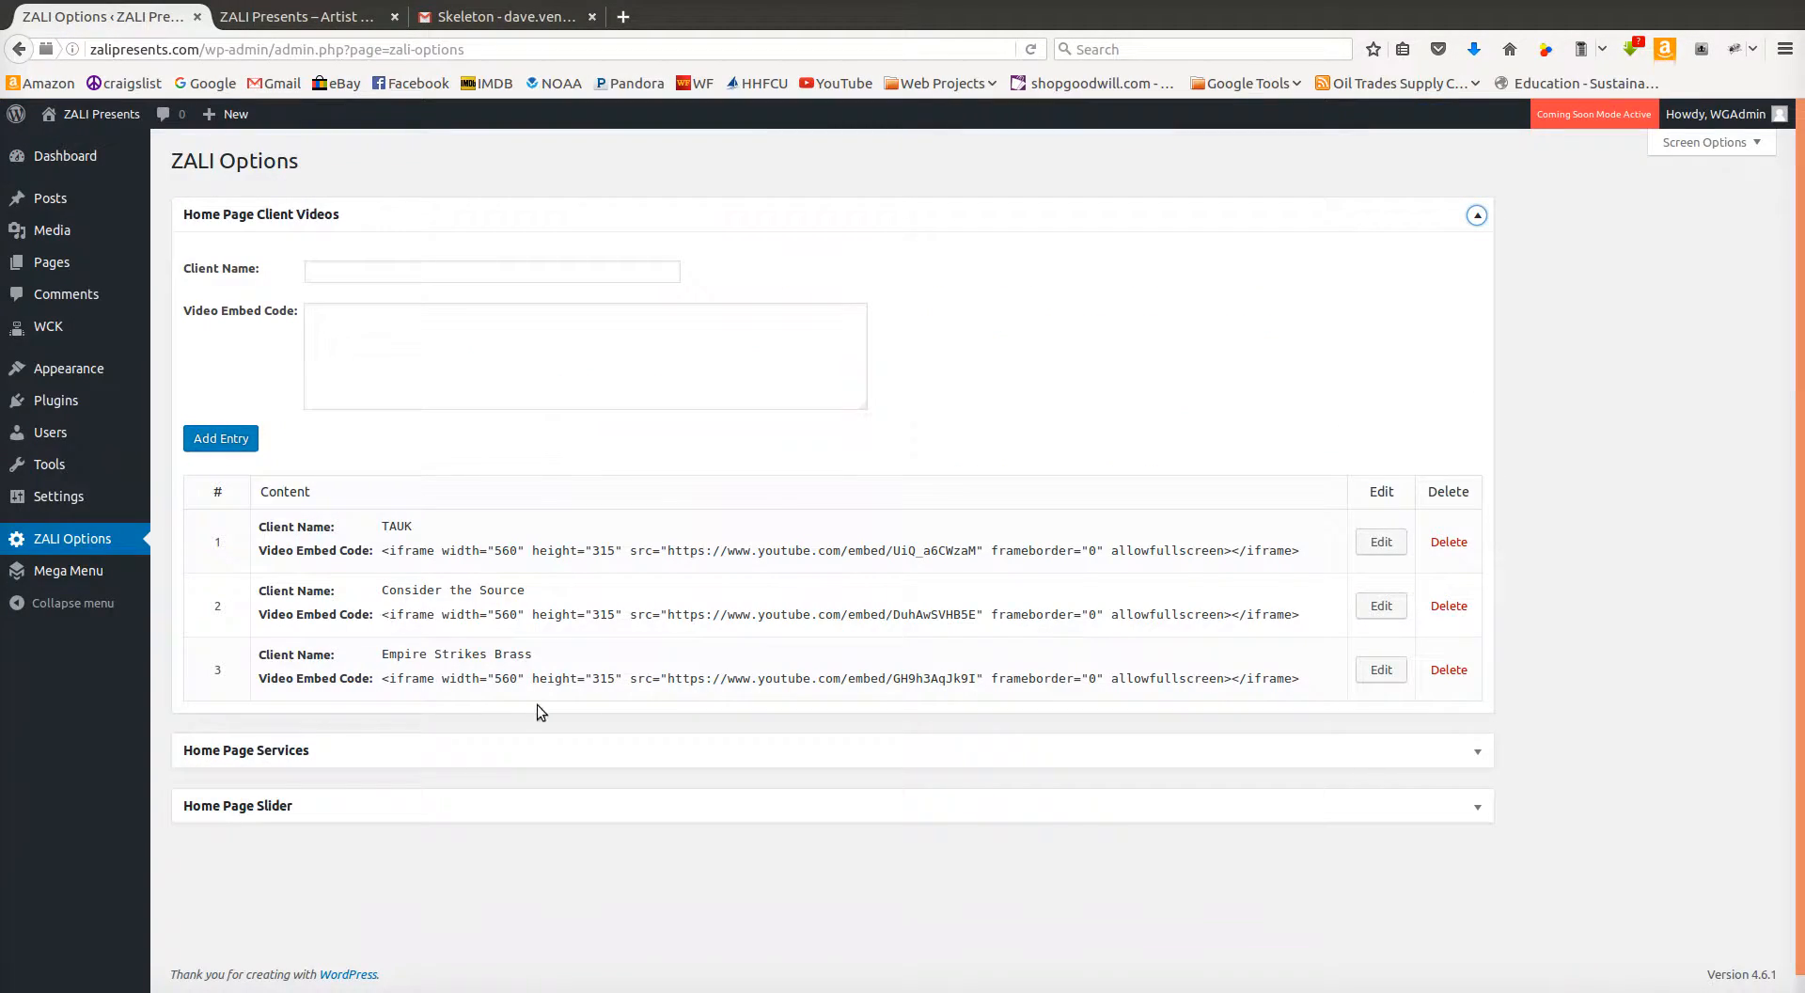
left_click(396, 276)
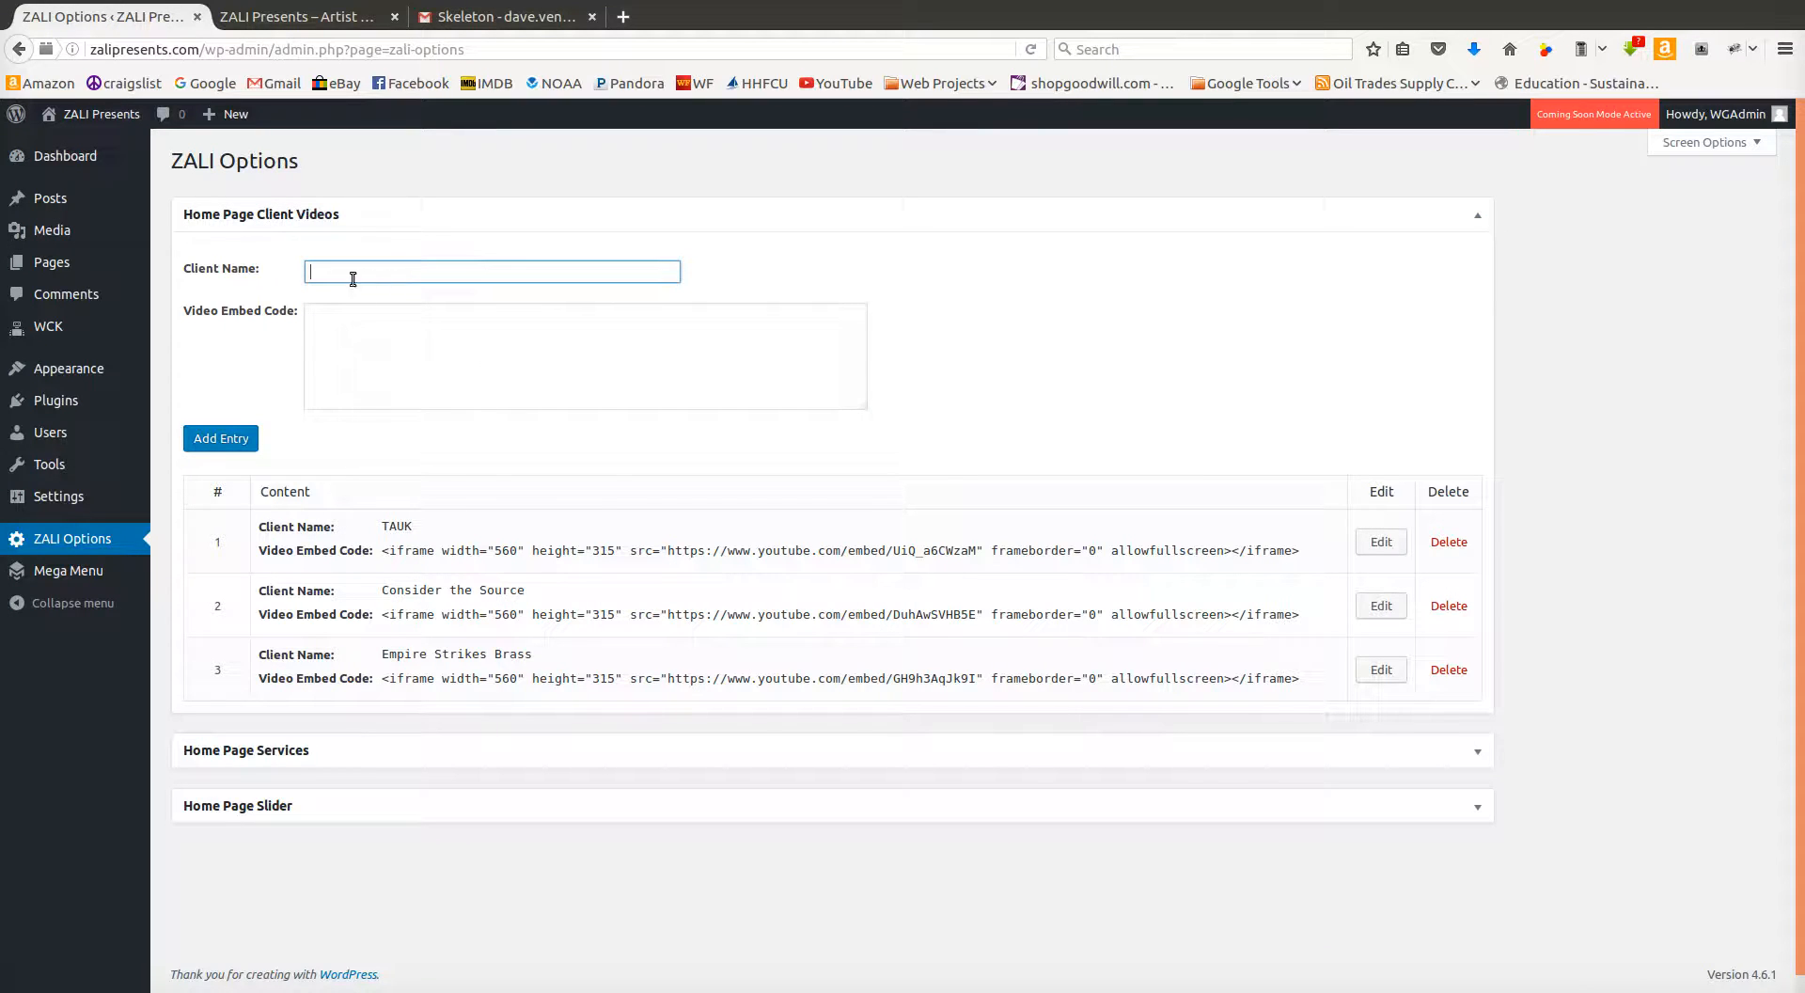
left_click(368, 329)
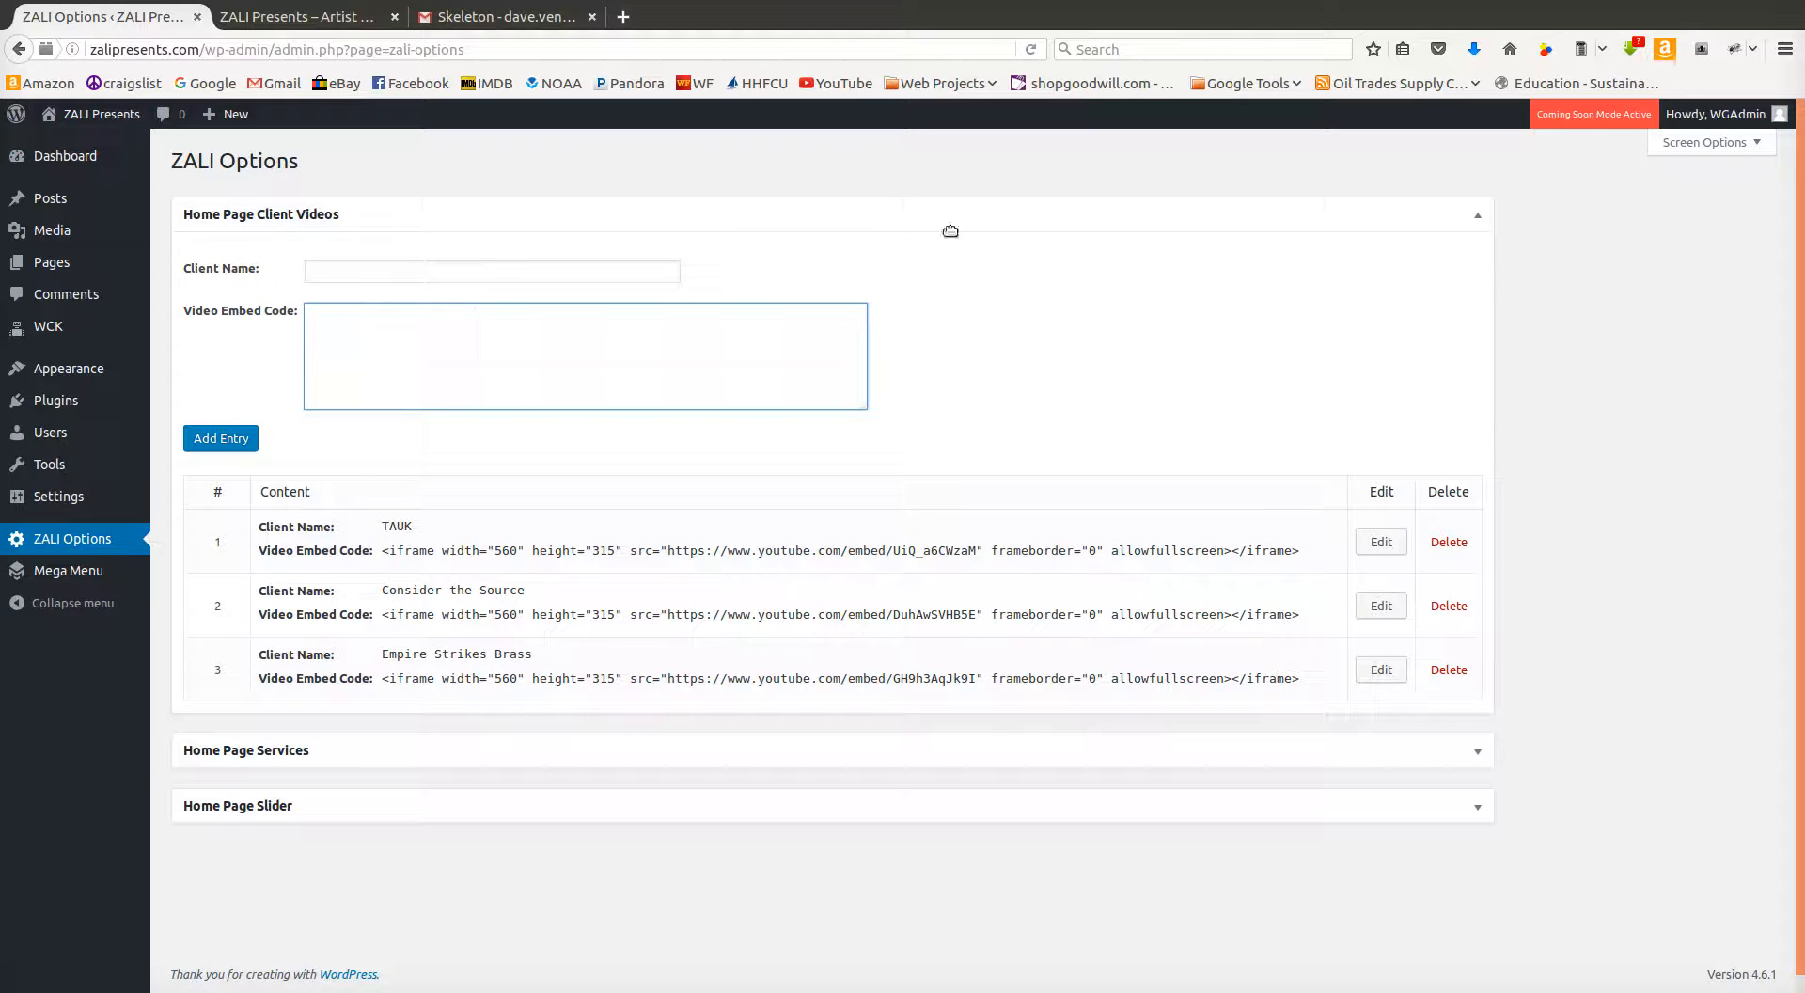
left_click(468, 267)
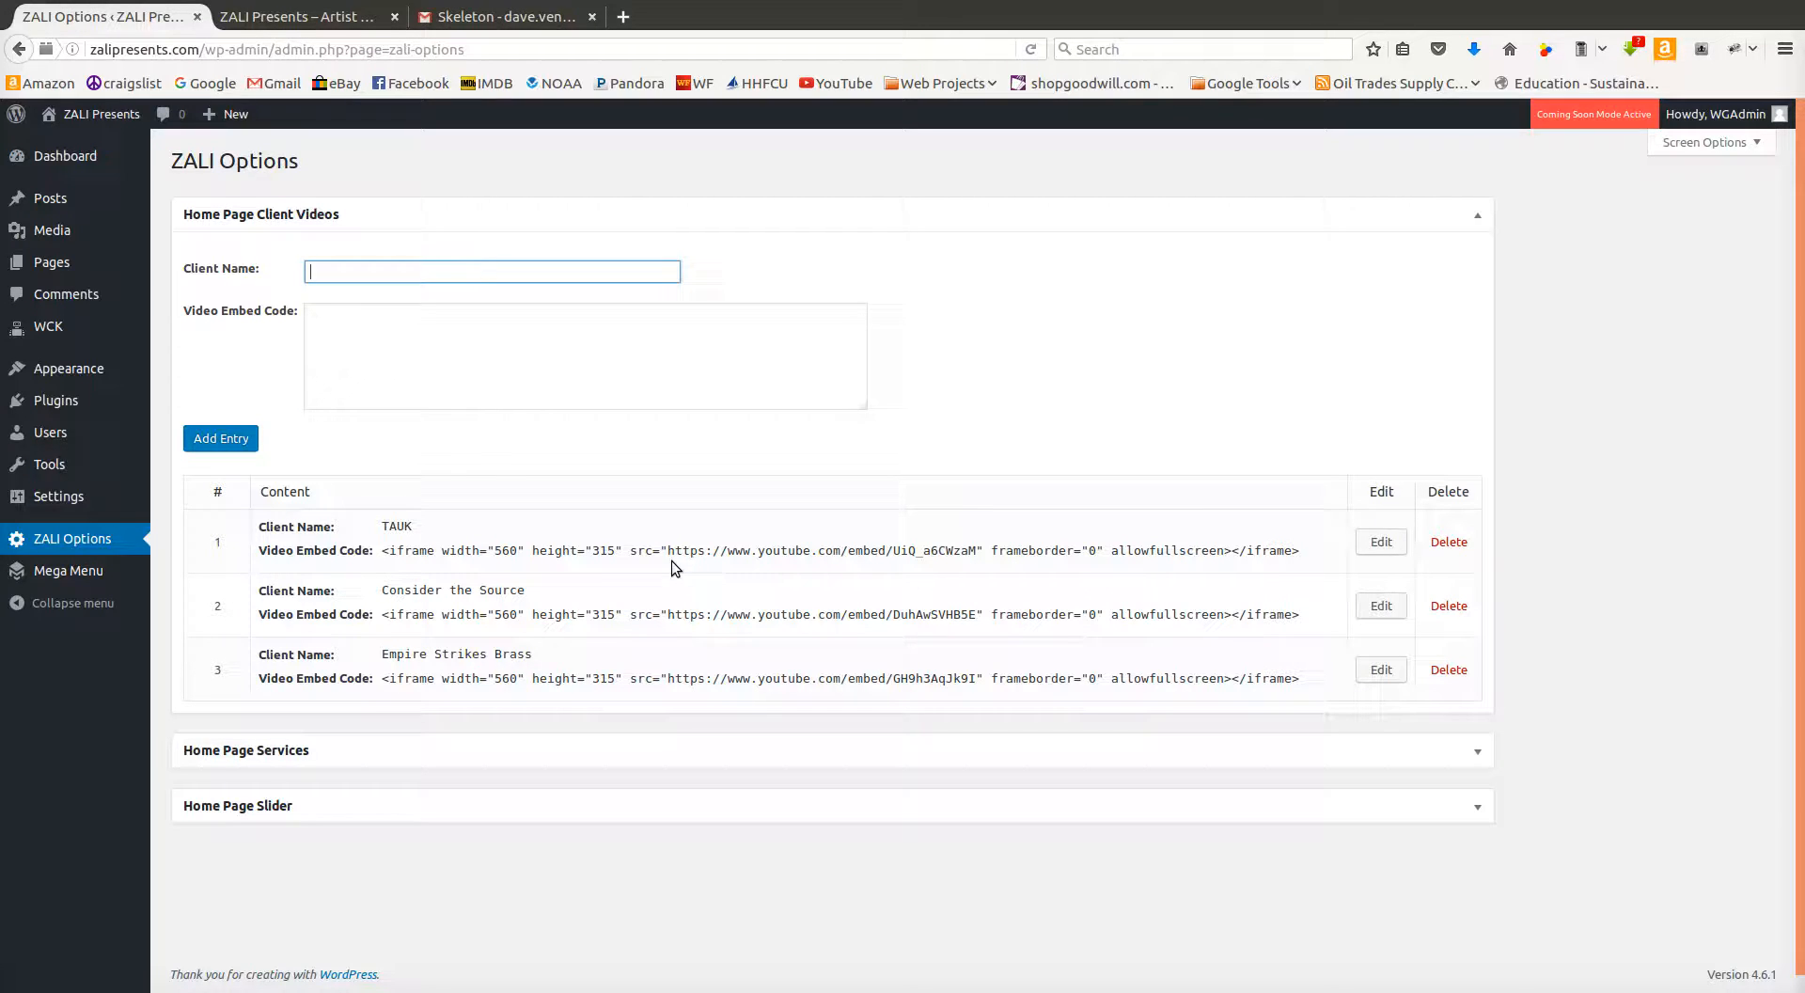
- Enter TAUK as the new entry's client name and load the copied YouTube link in a new browser tab
type("TAUK")
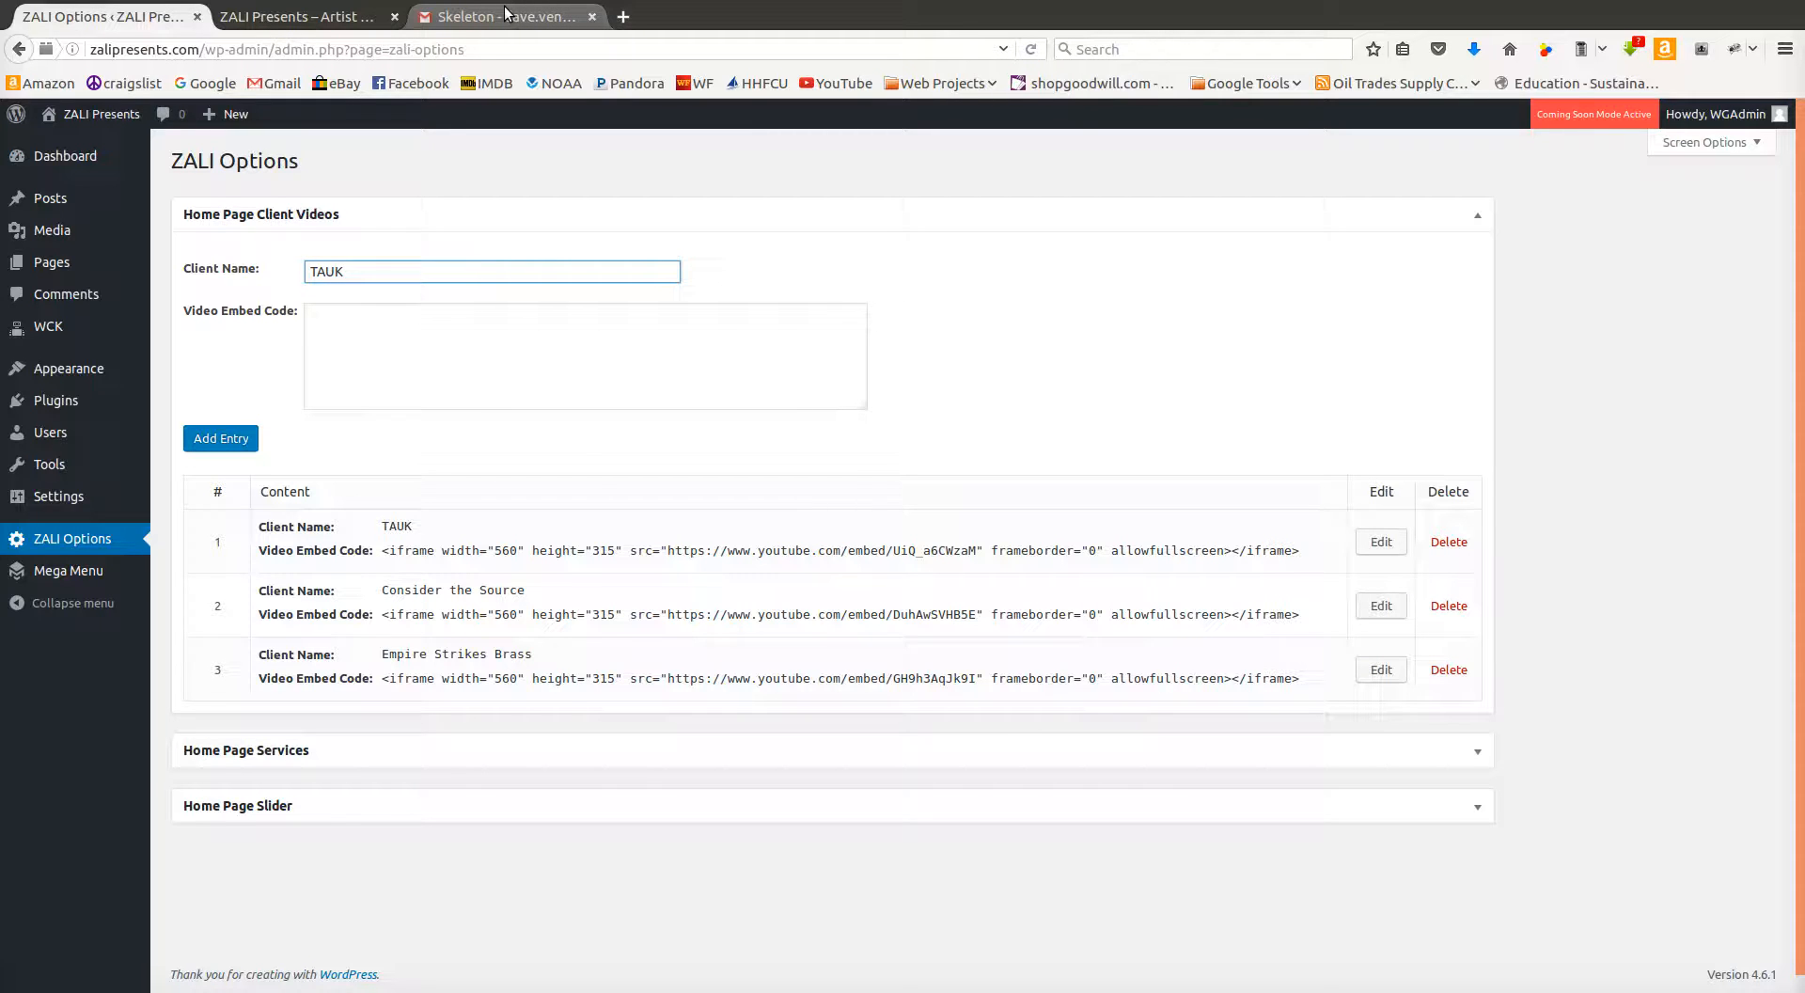
left_click(504, 6)
left_click(623, 16)
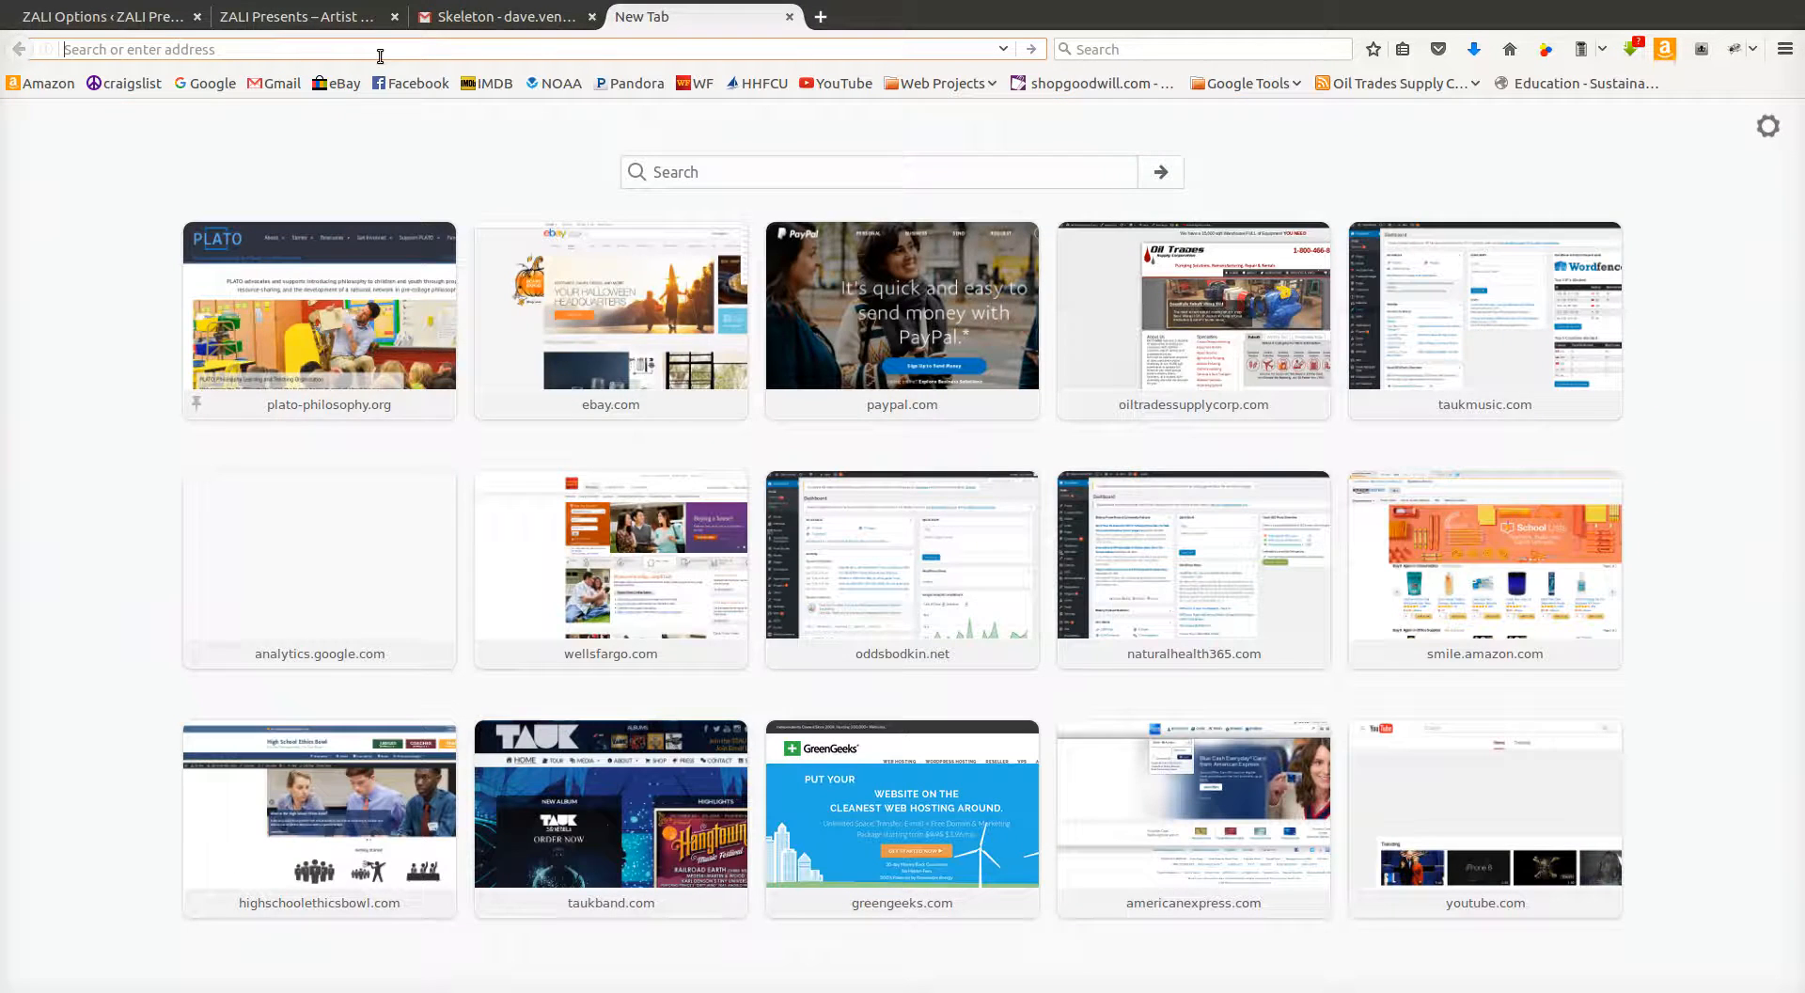
key("ctrl+v")
key("Return")
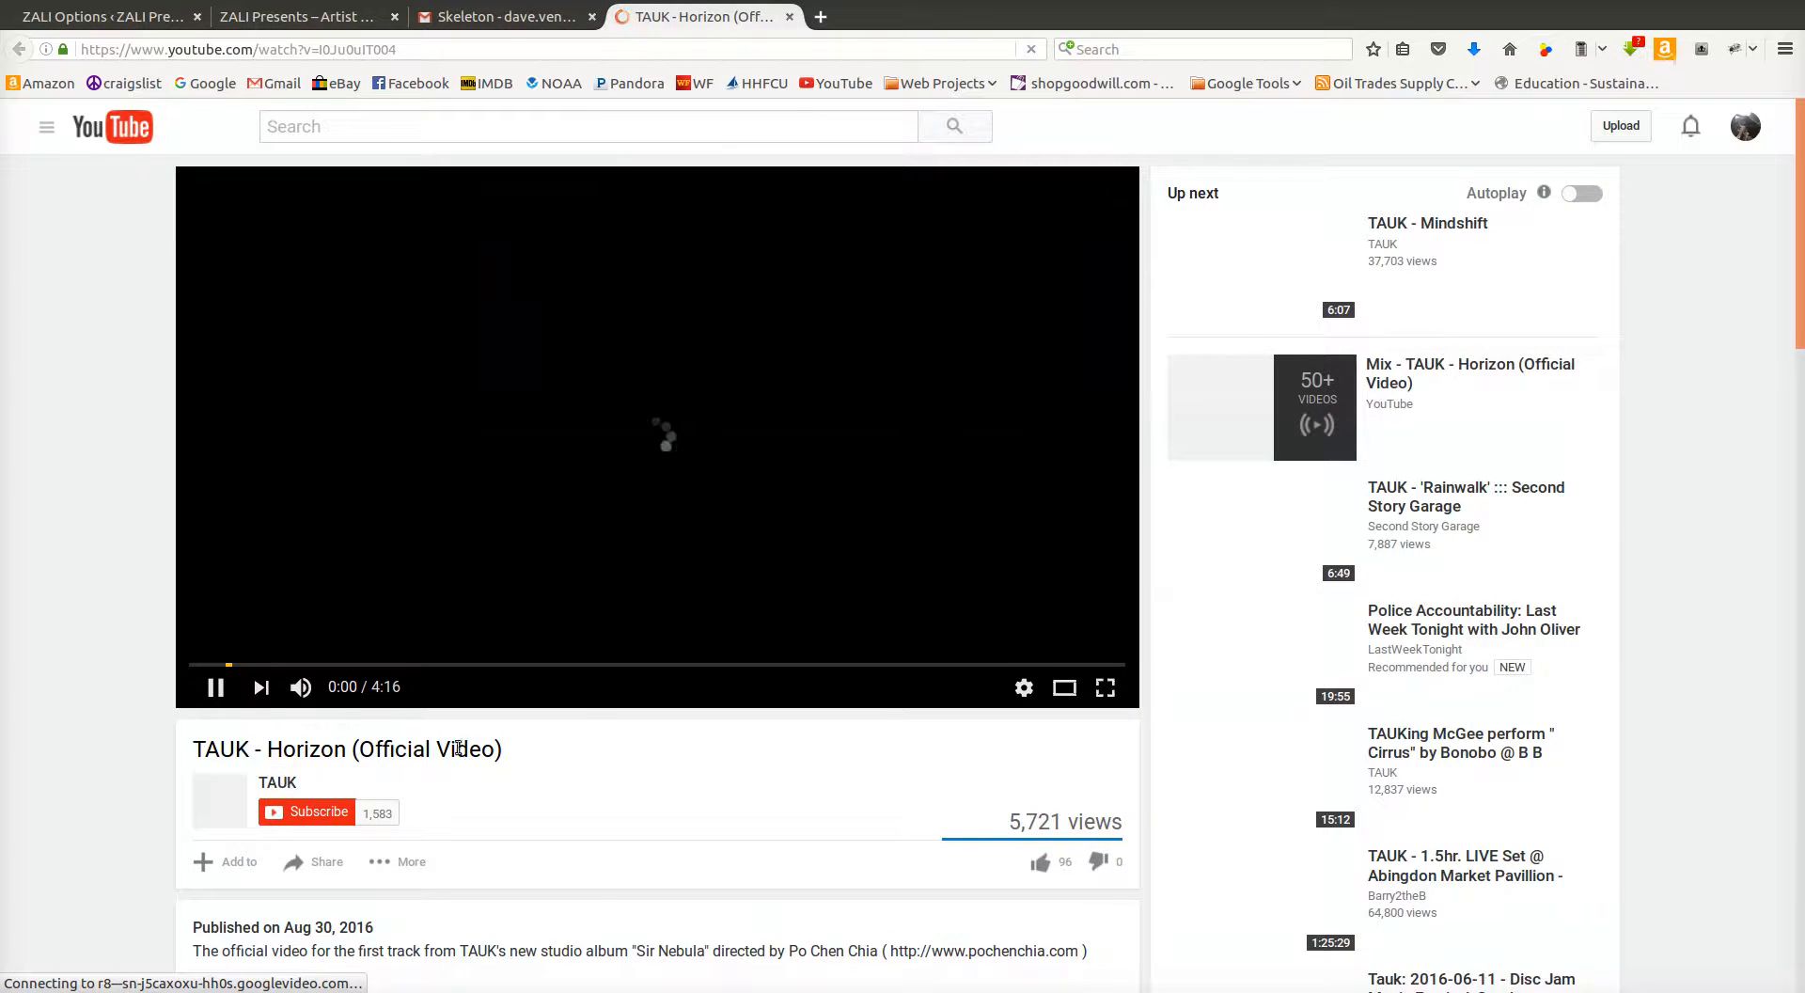
- Briefly play and pause the TAUK - Horizon video on YouTube and look at the sharing options below it
scroll(501, 678, "down", 3)
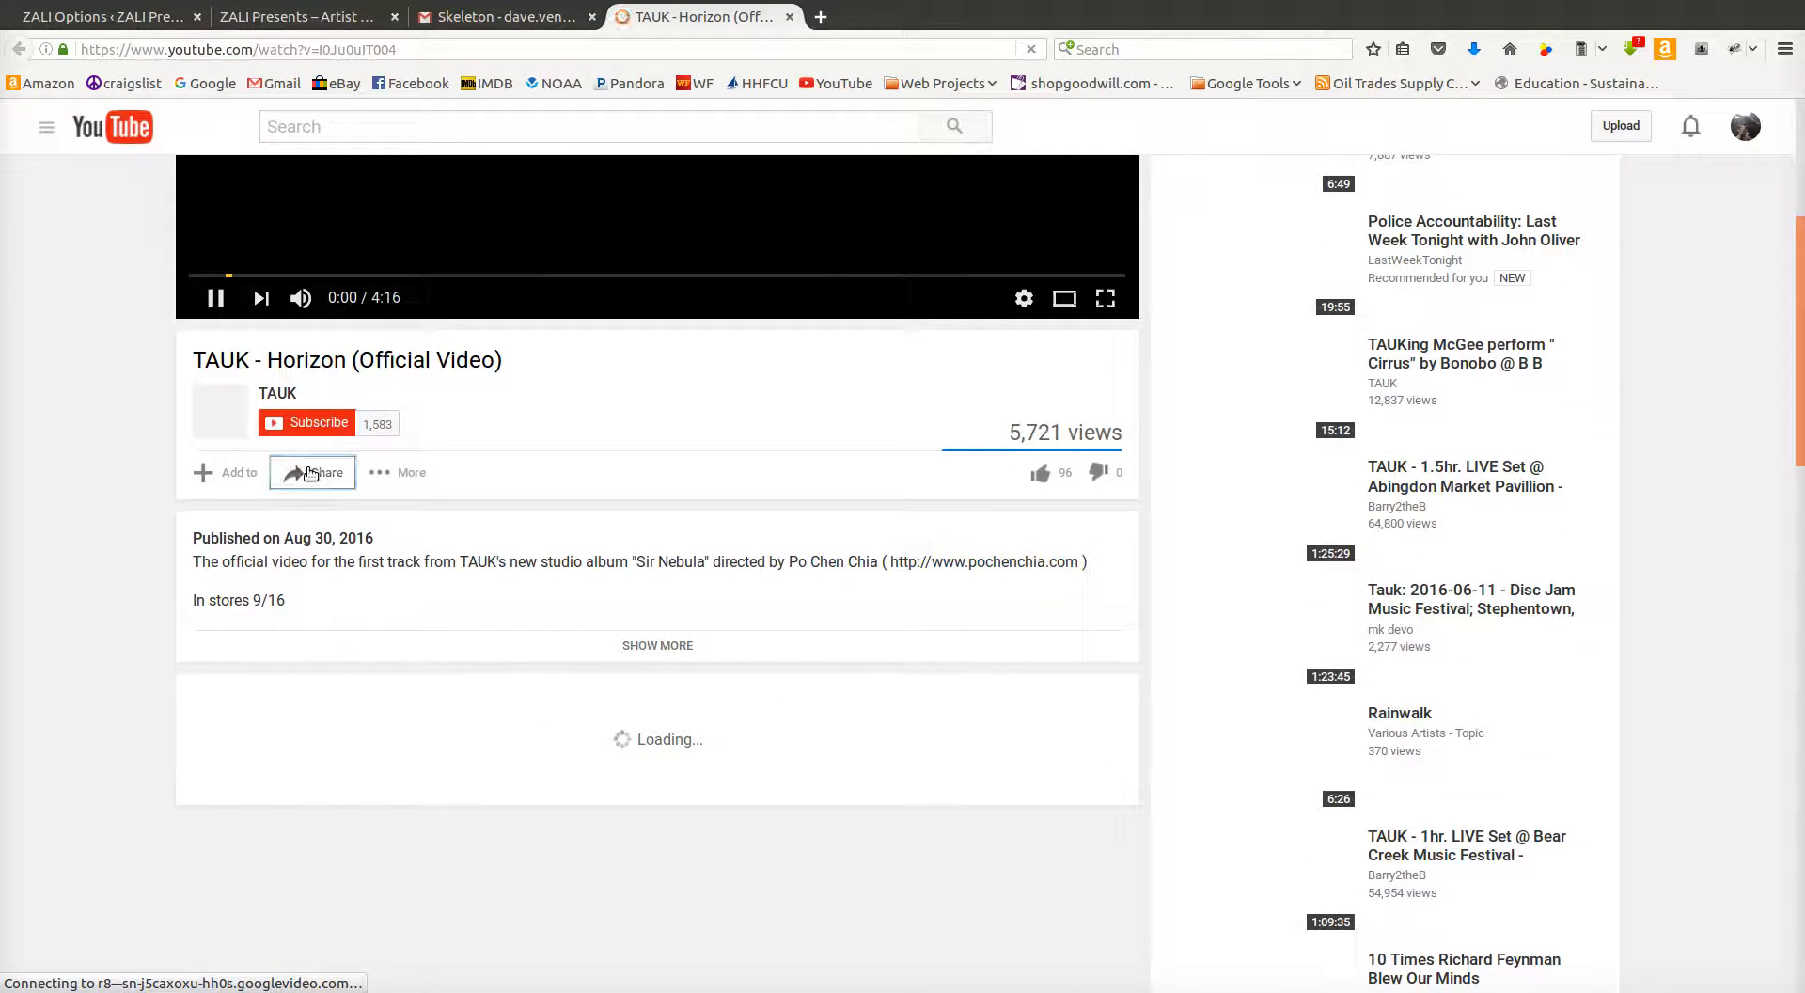
left_click(216, 298)
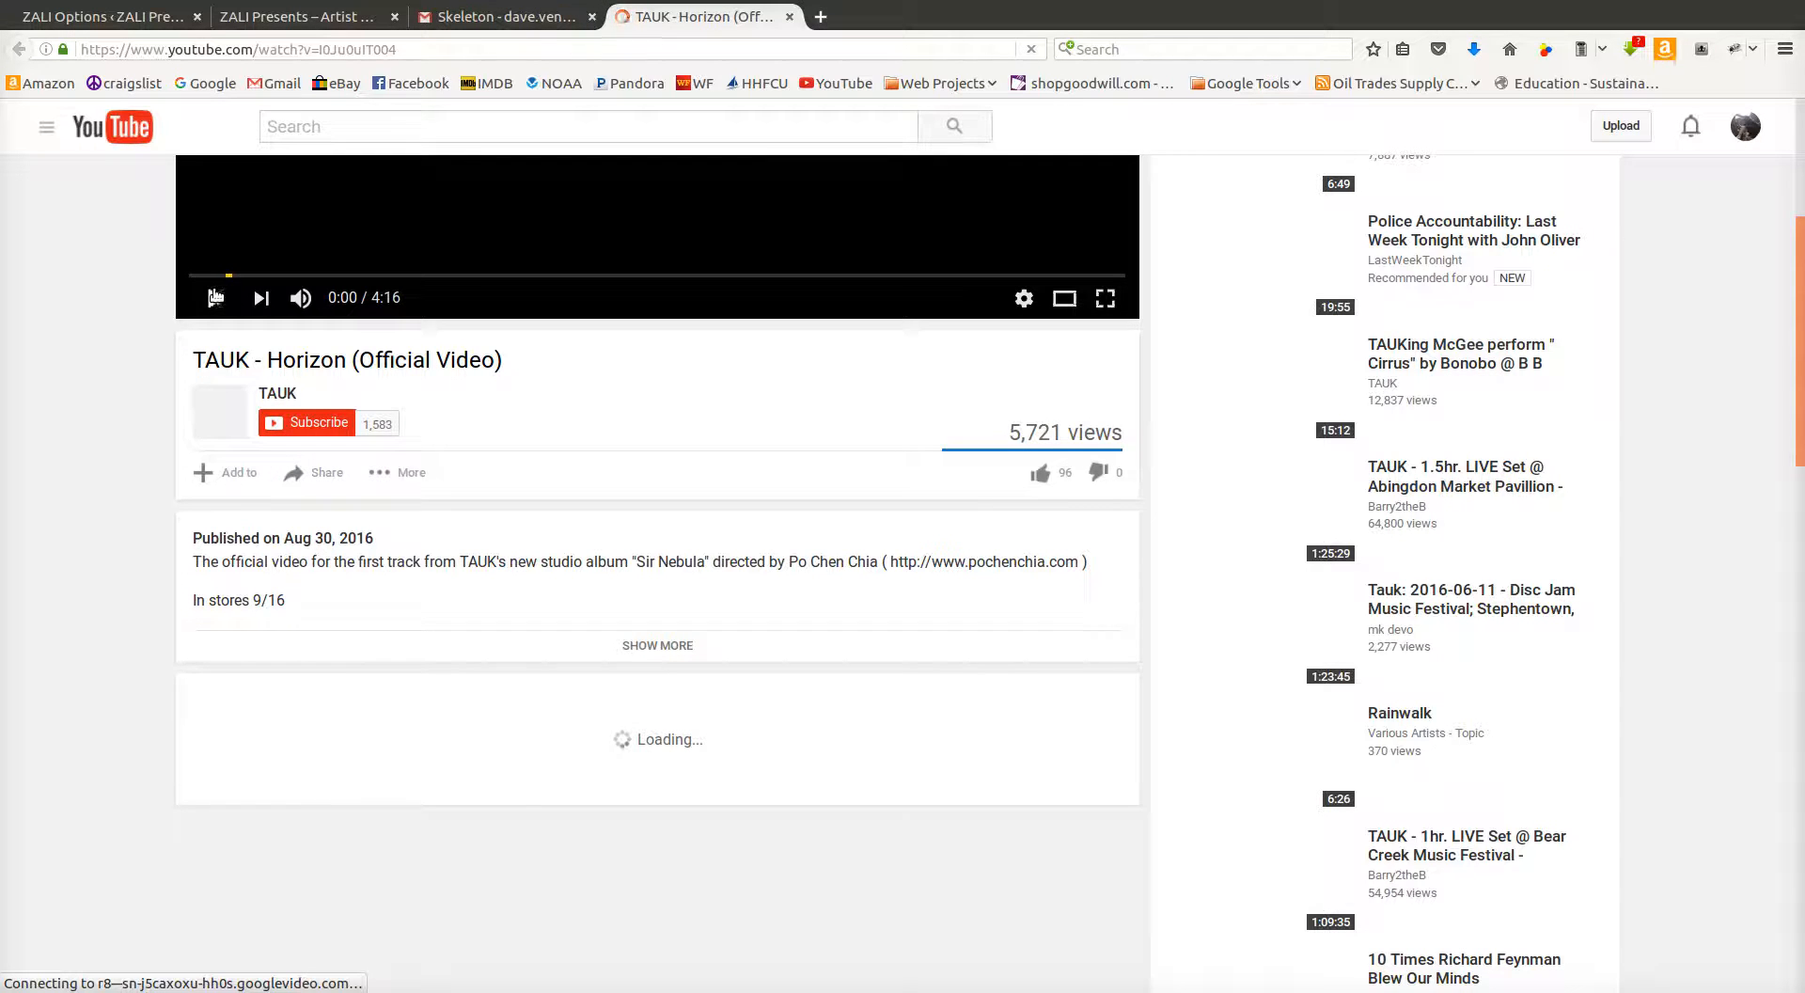
scroll(513, 414, "up", 3)
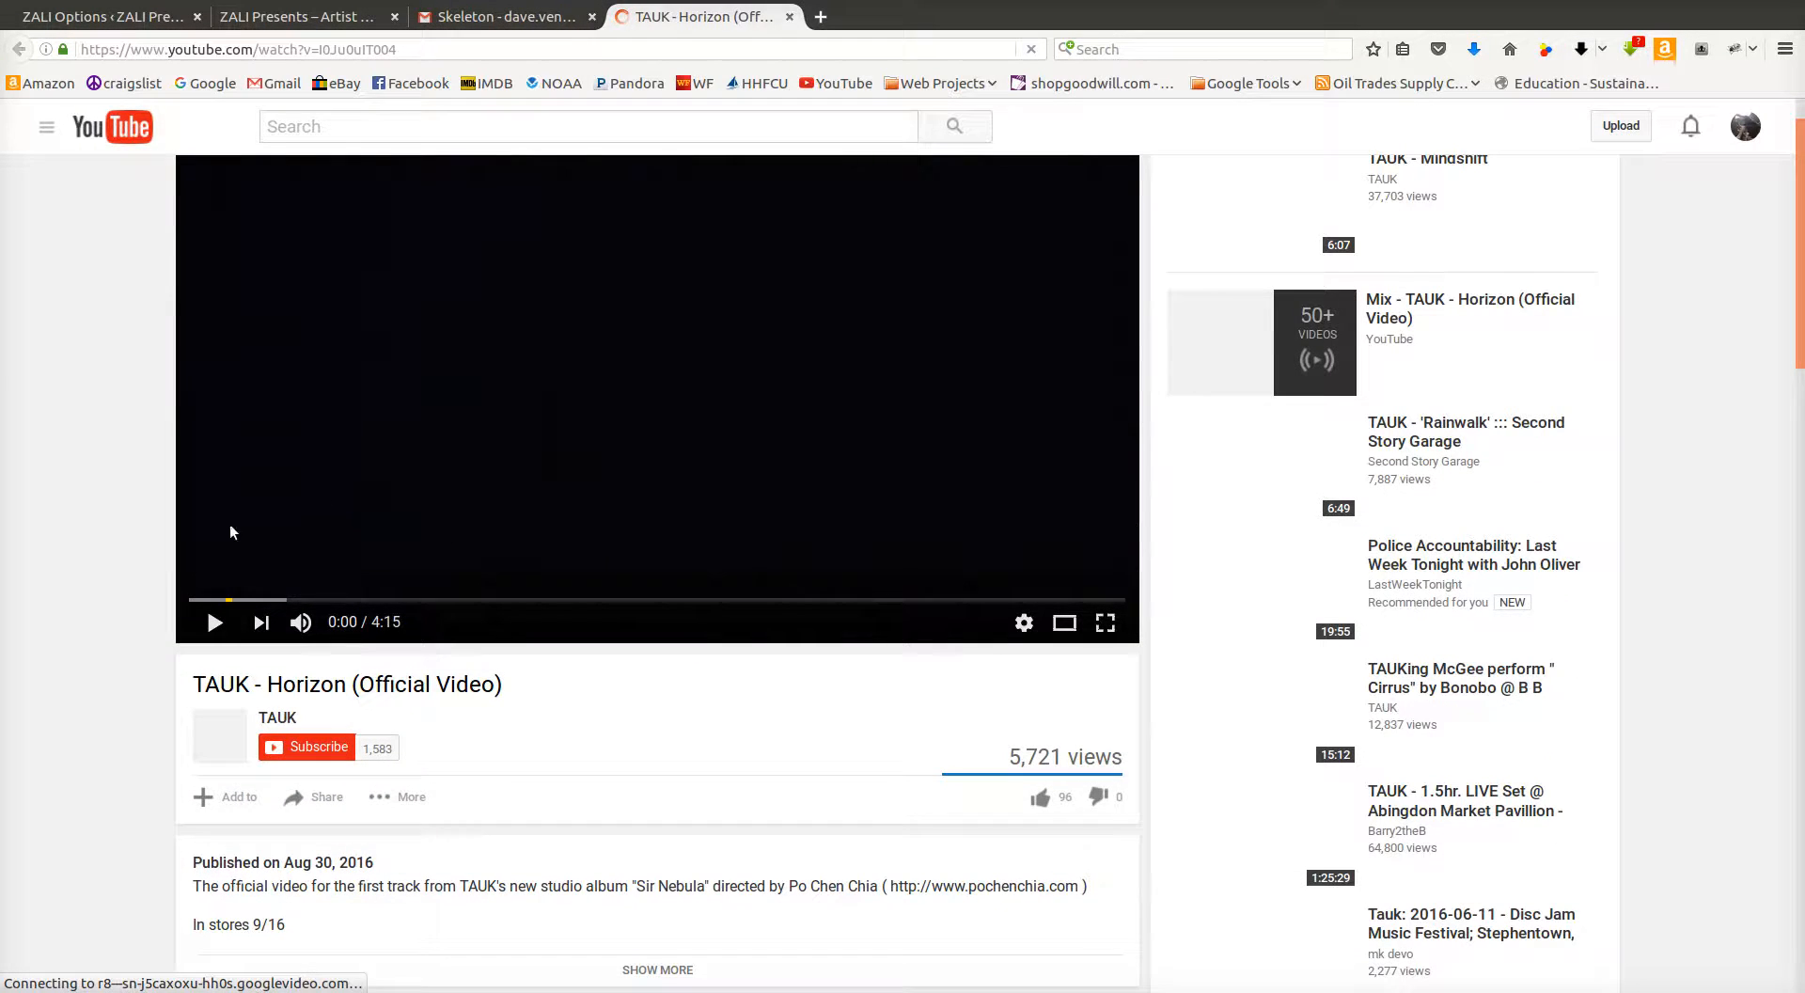
left_click(211, 621)
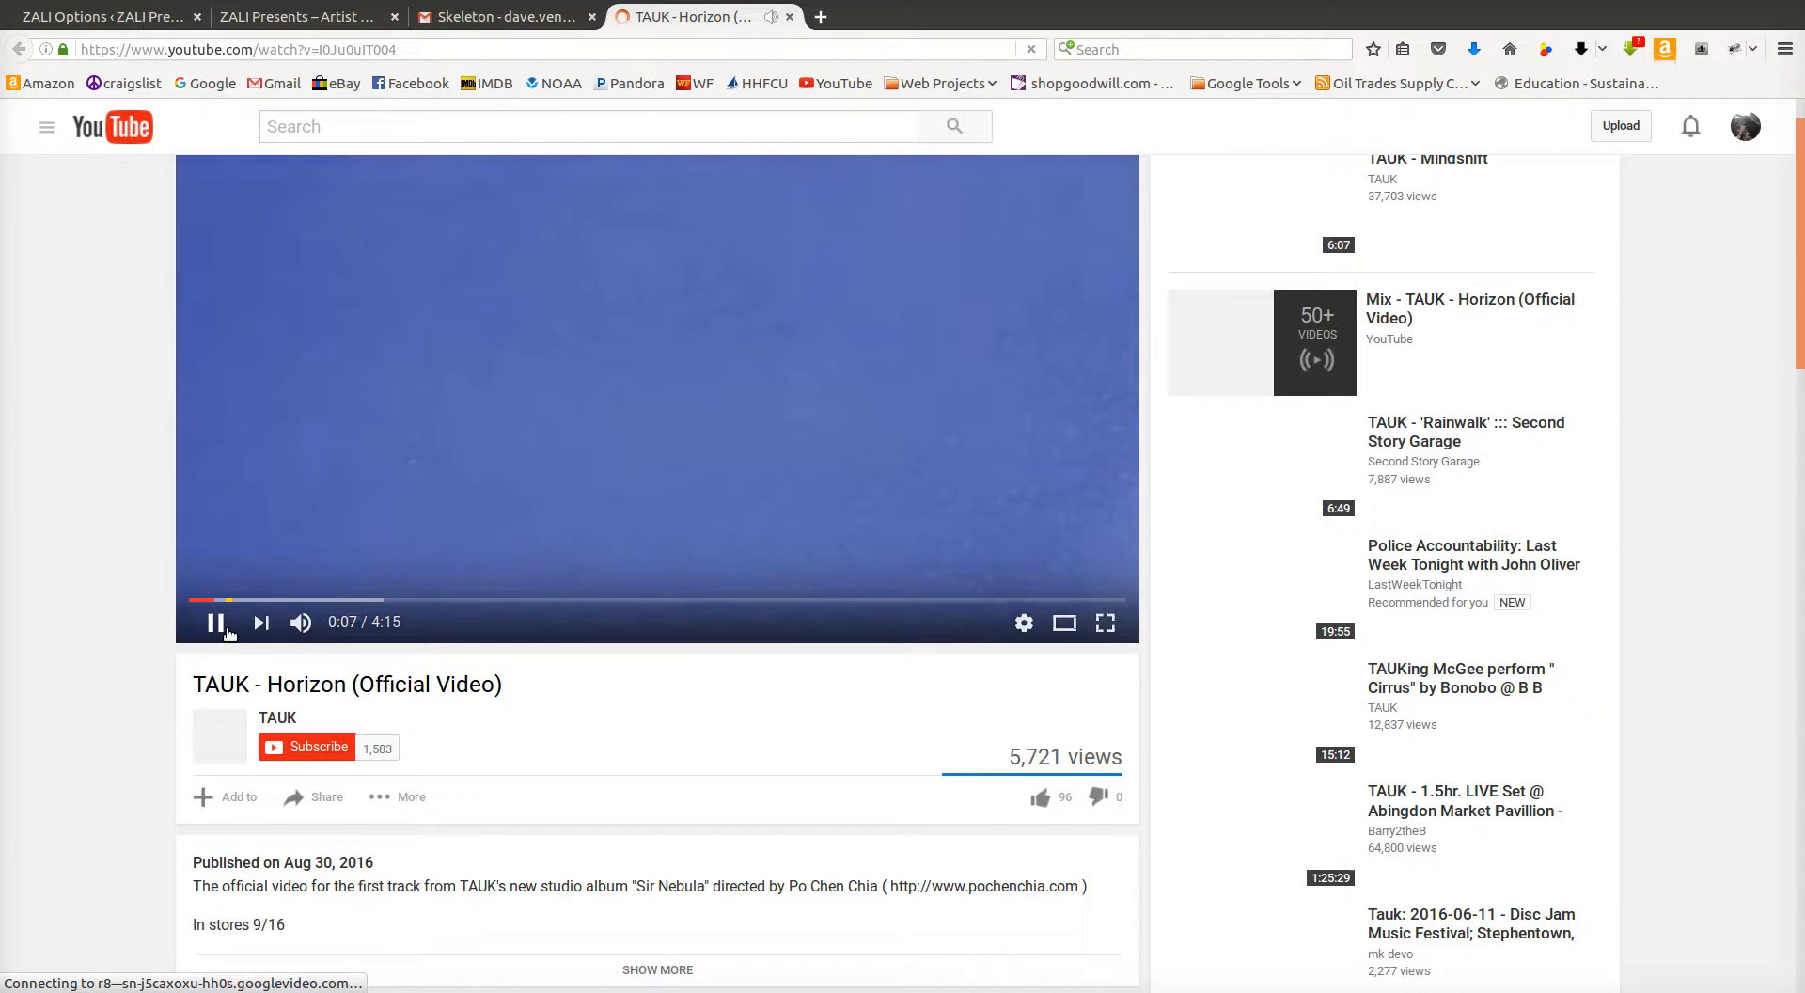
key("space")
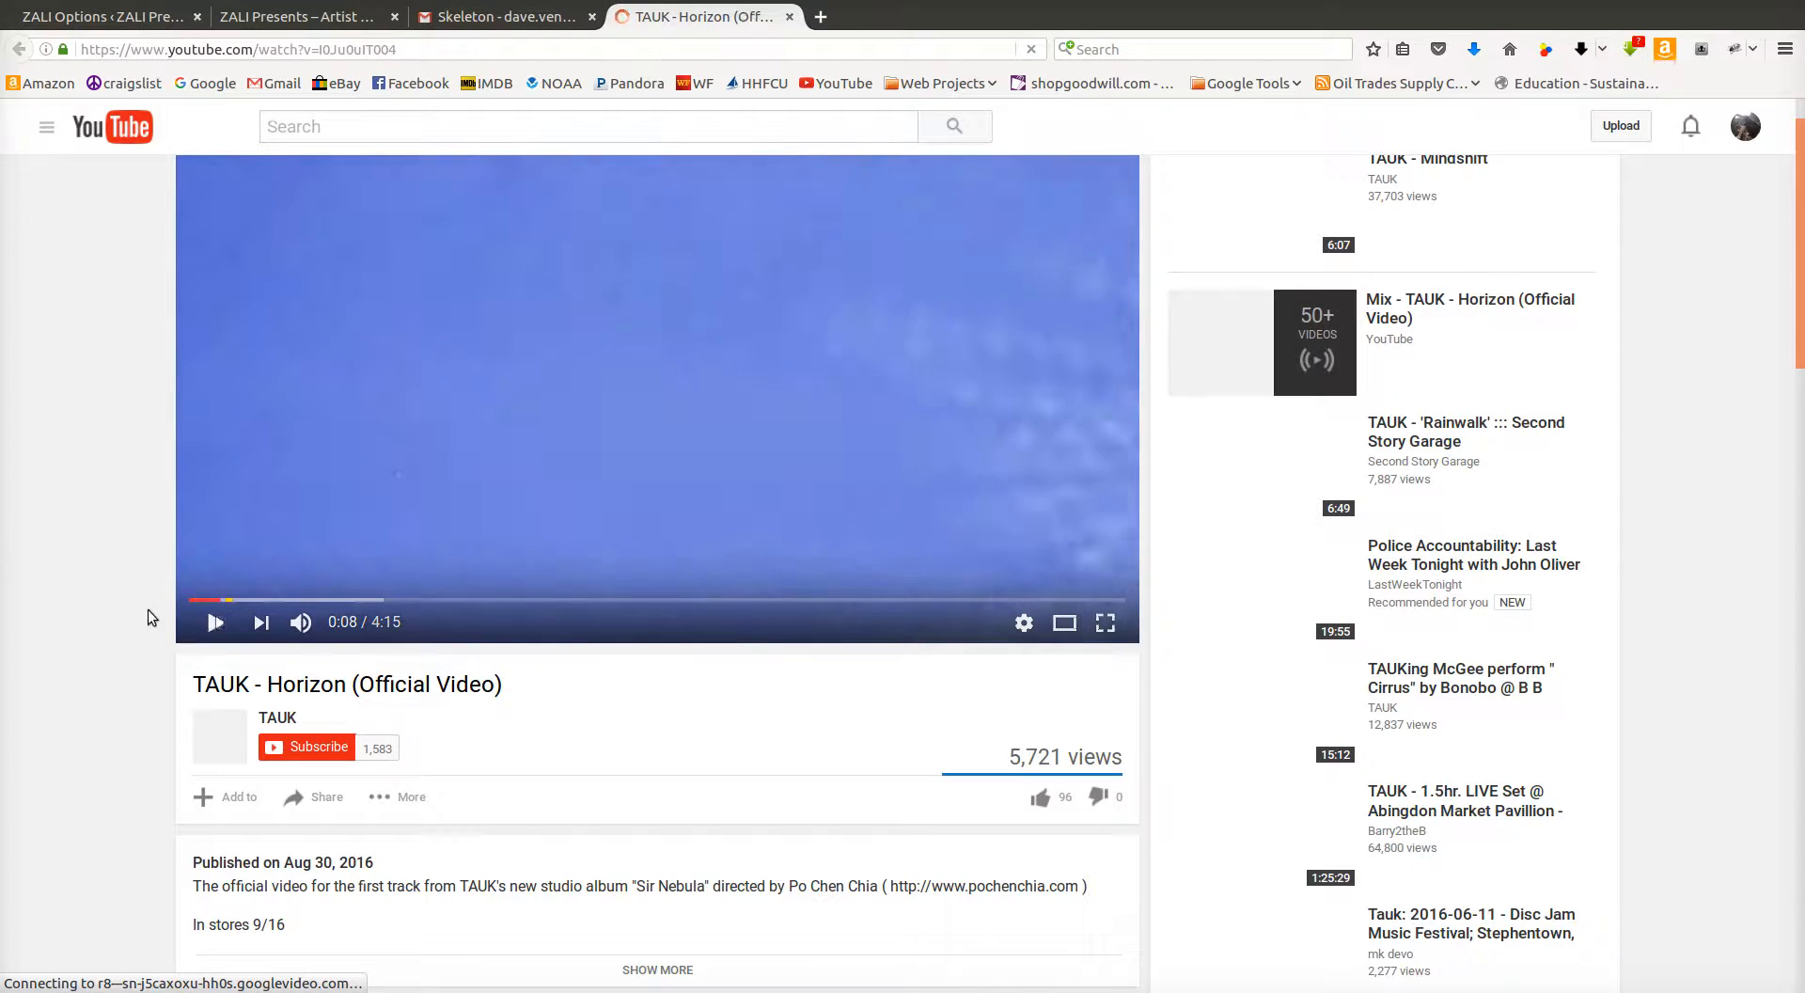
scroll(150, 611, "down", 5)
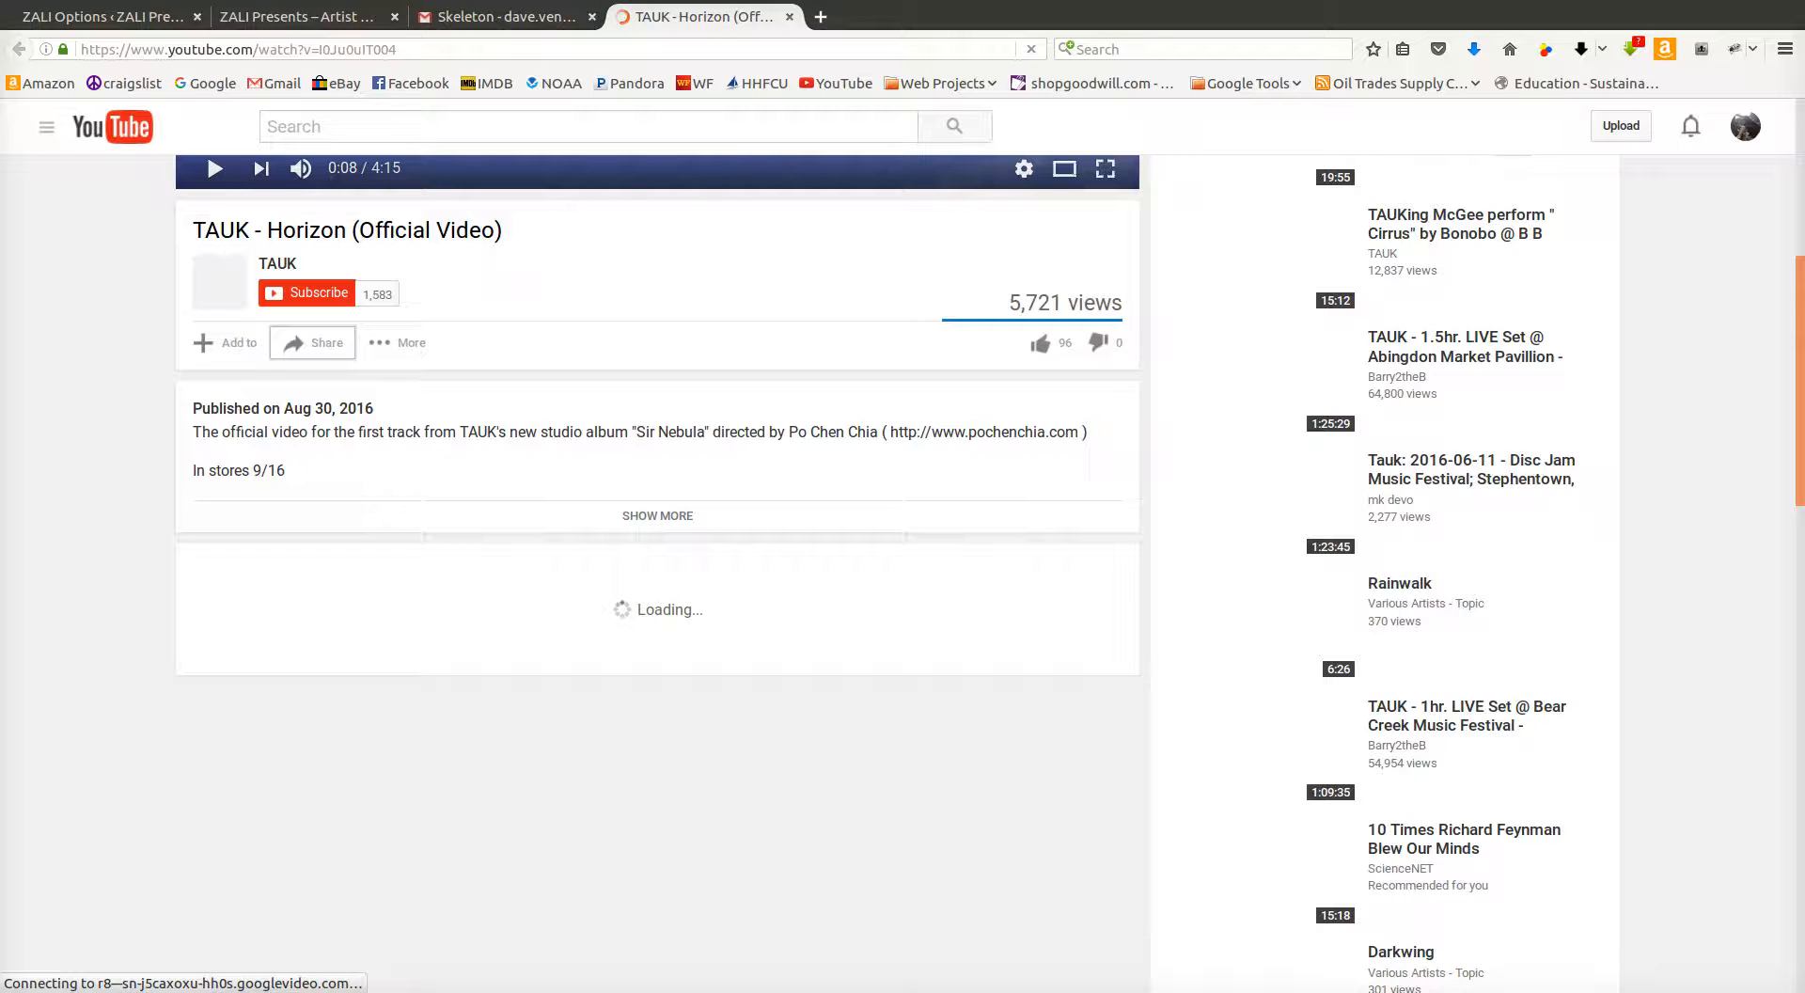
- Return to ZALI Options, paste the YouTube link into the new entry's Video Embed Code, and copy its video ID I0Ju0uIT004
left_click(489, 16)
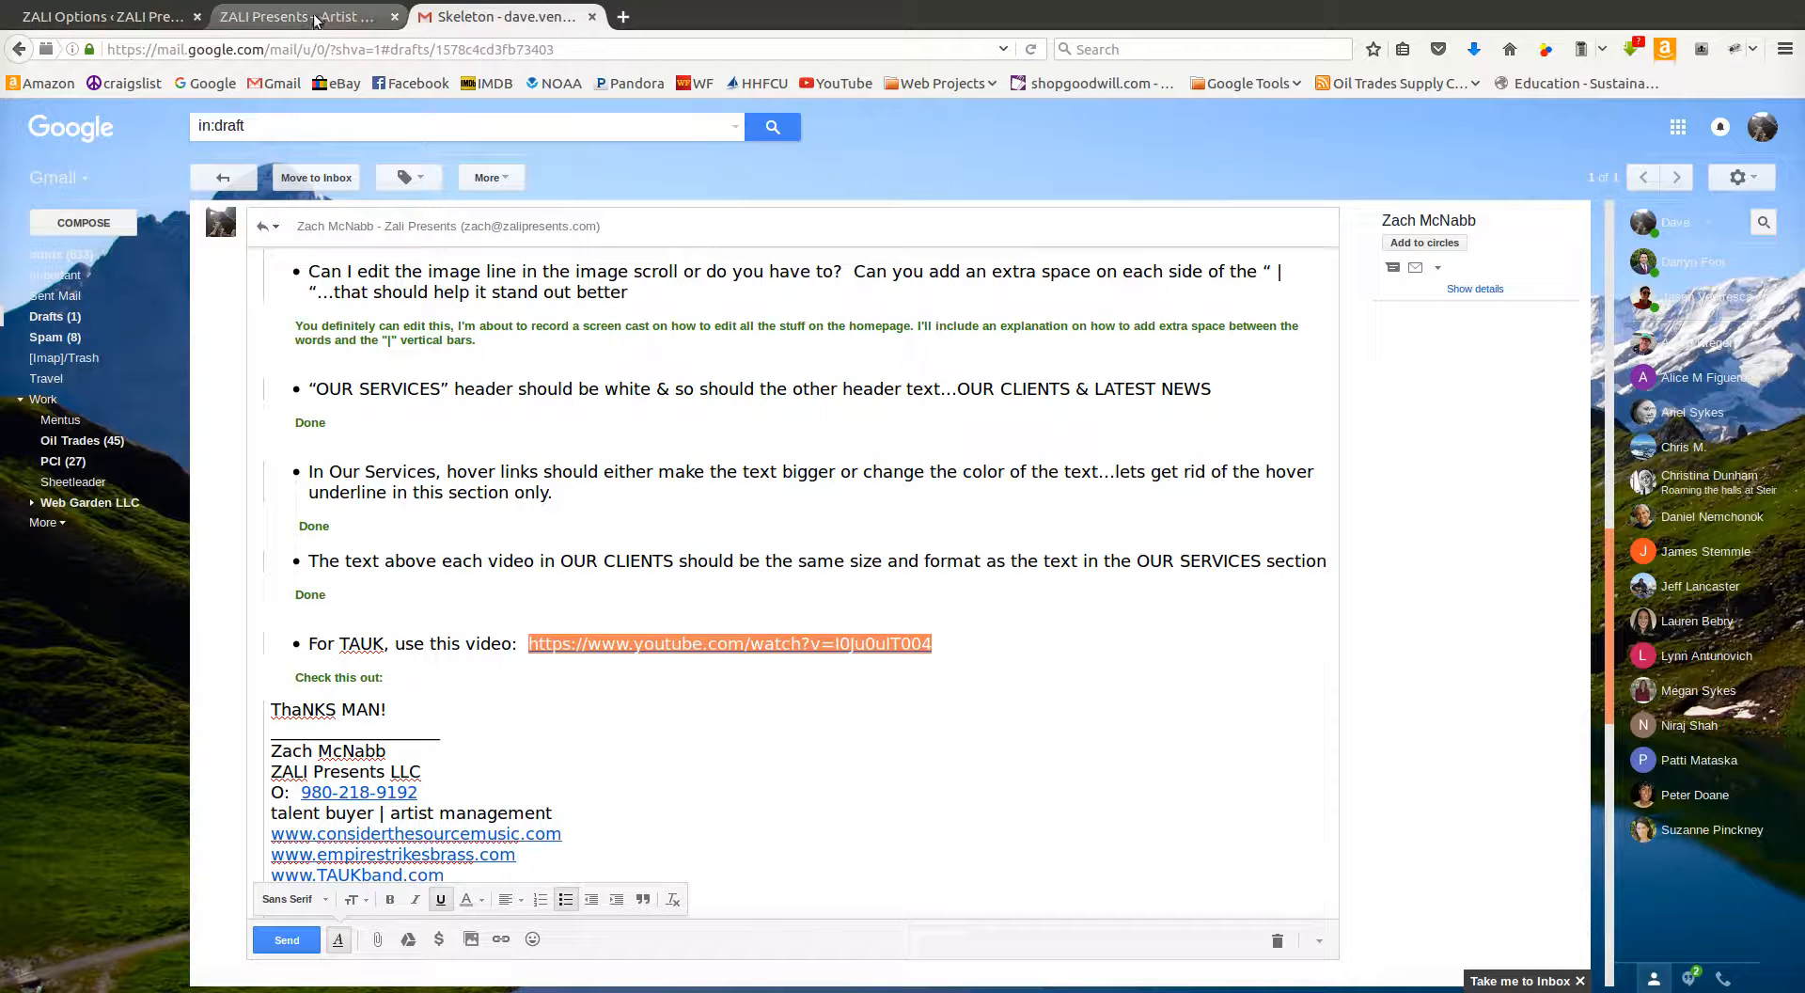
left_click(146, 19)
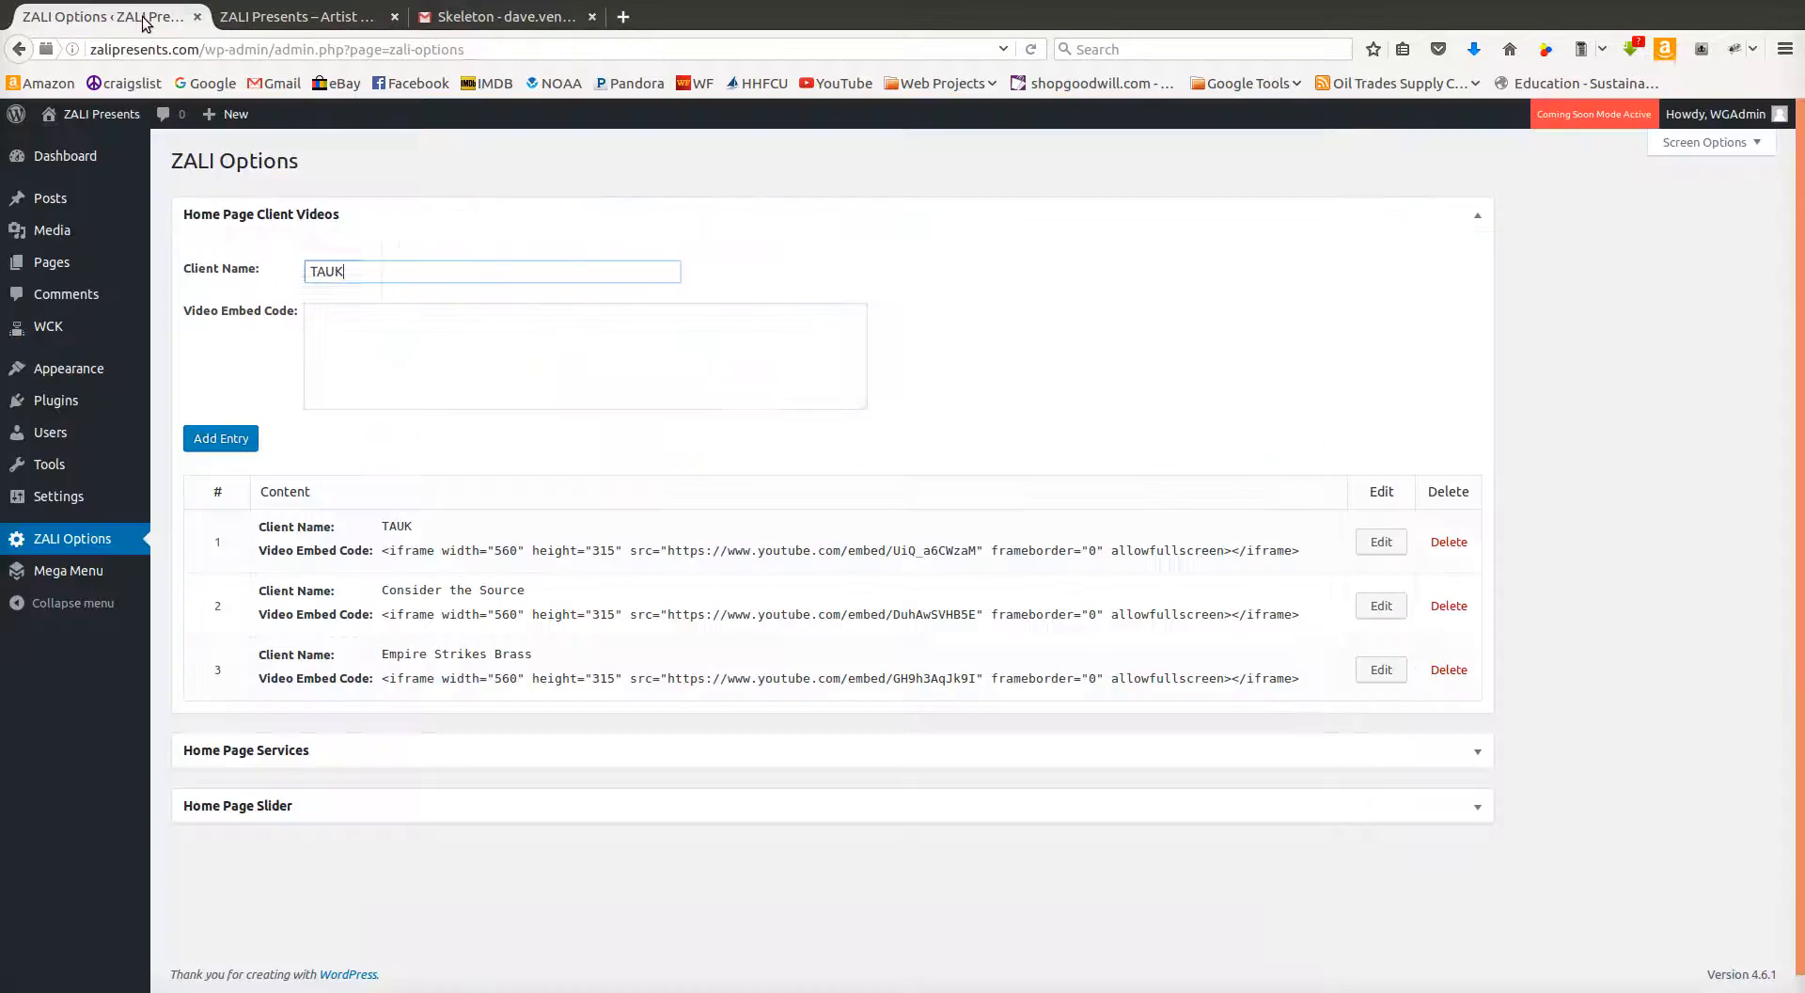
left_click(333, 331)
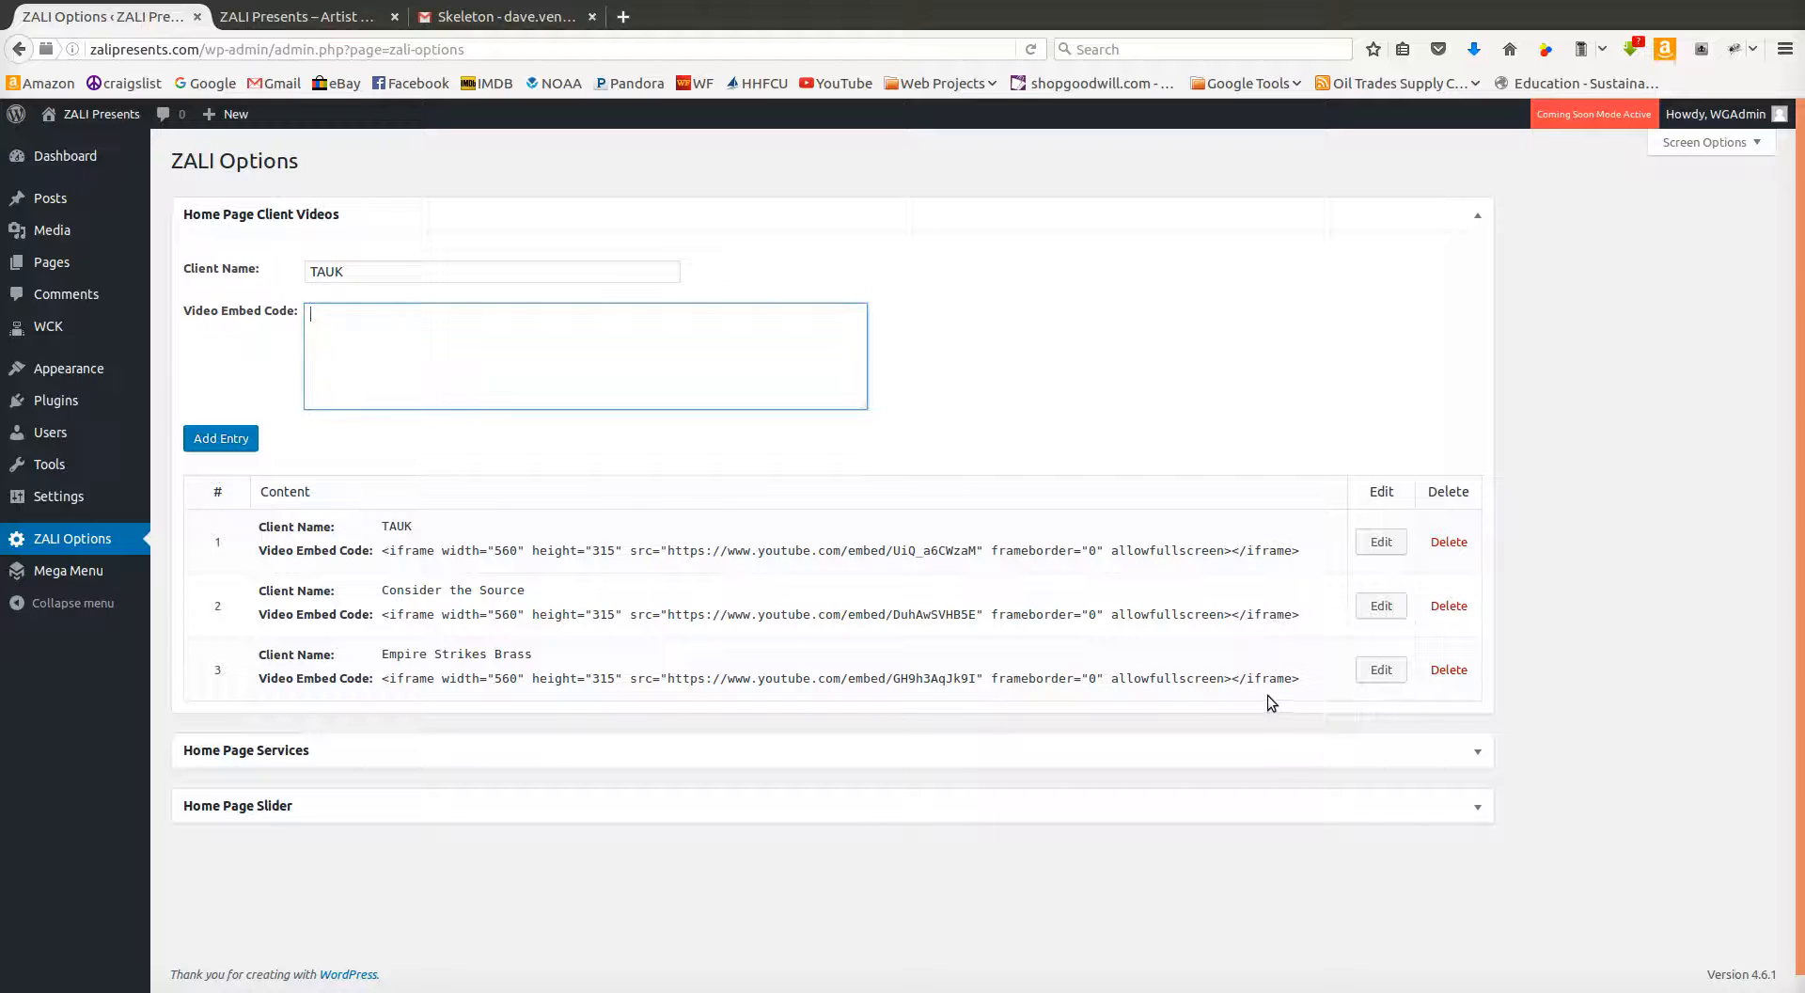
key("ctrl+v")
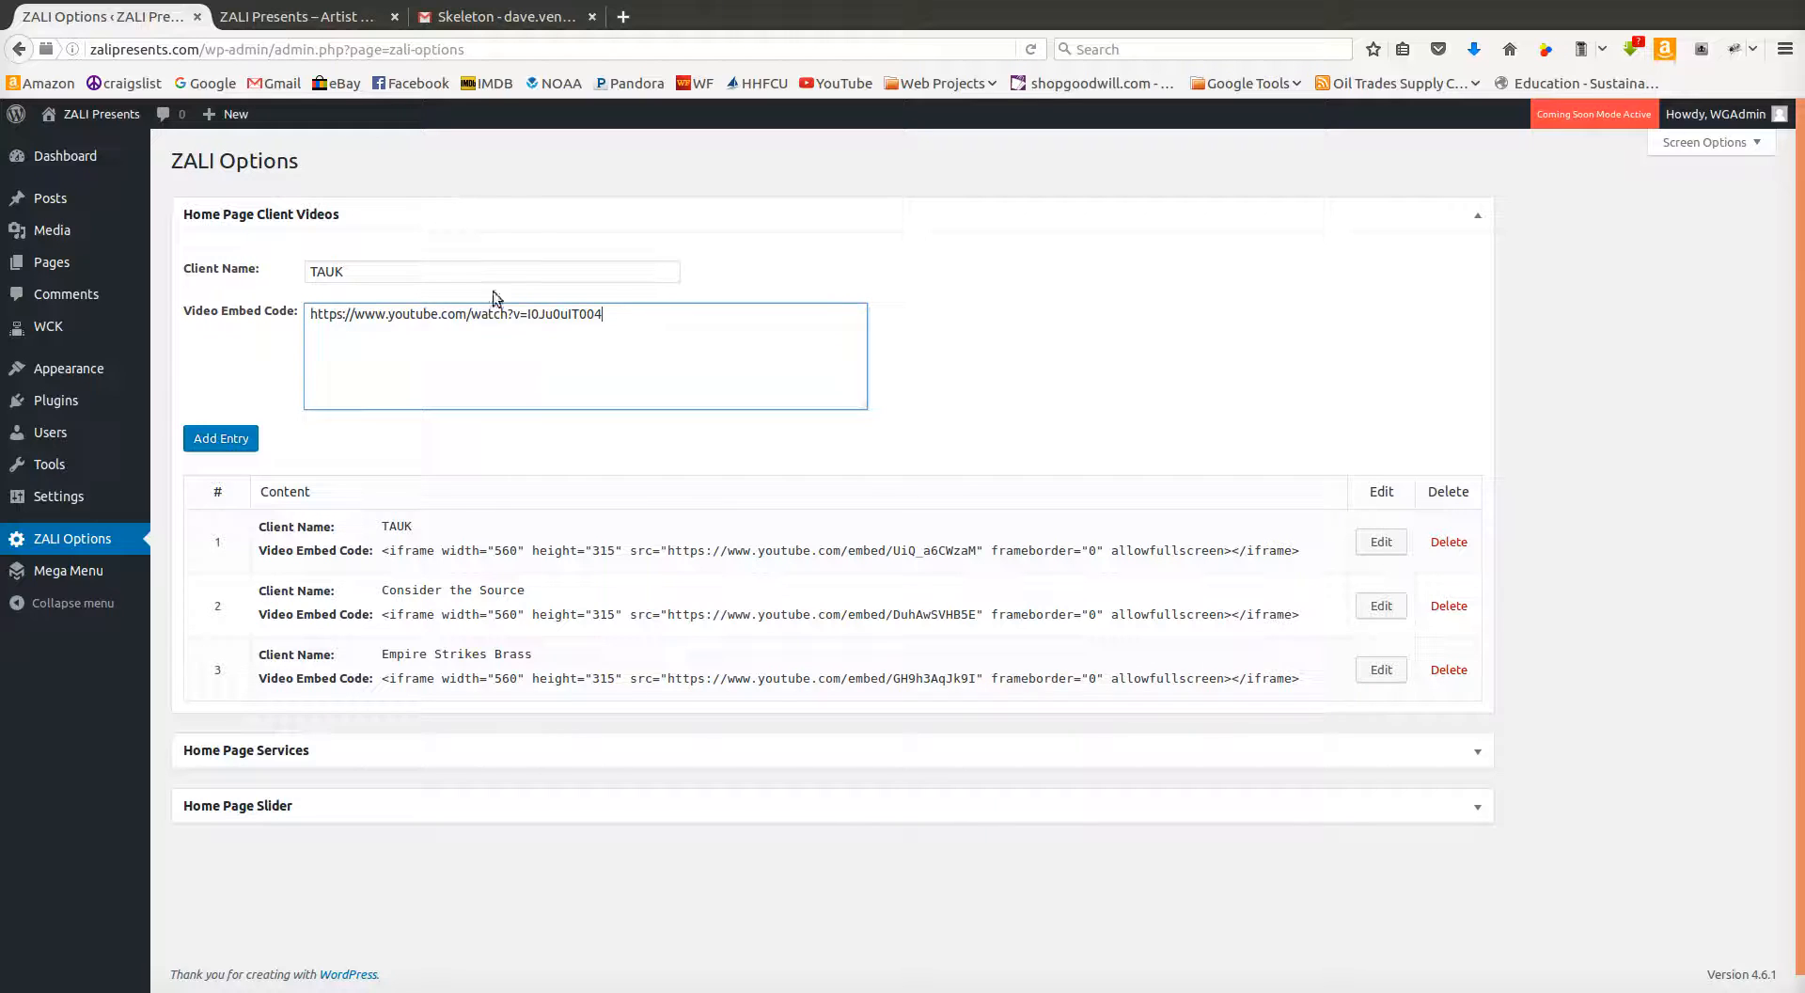
left_click_drag(612, 316, 523, 320)
key("ctrl+c")
- Replace the video ID in the existing TAUK entry's embed code with I0Ju0uIT004 and save the changes
left_click(1381, 669)
scroll(858, 762, "down", 3)
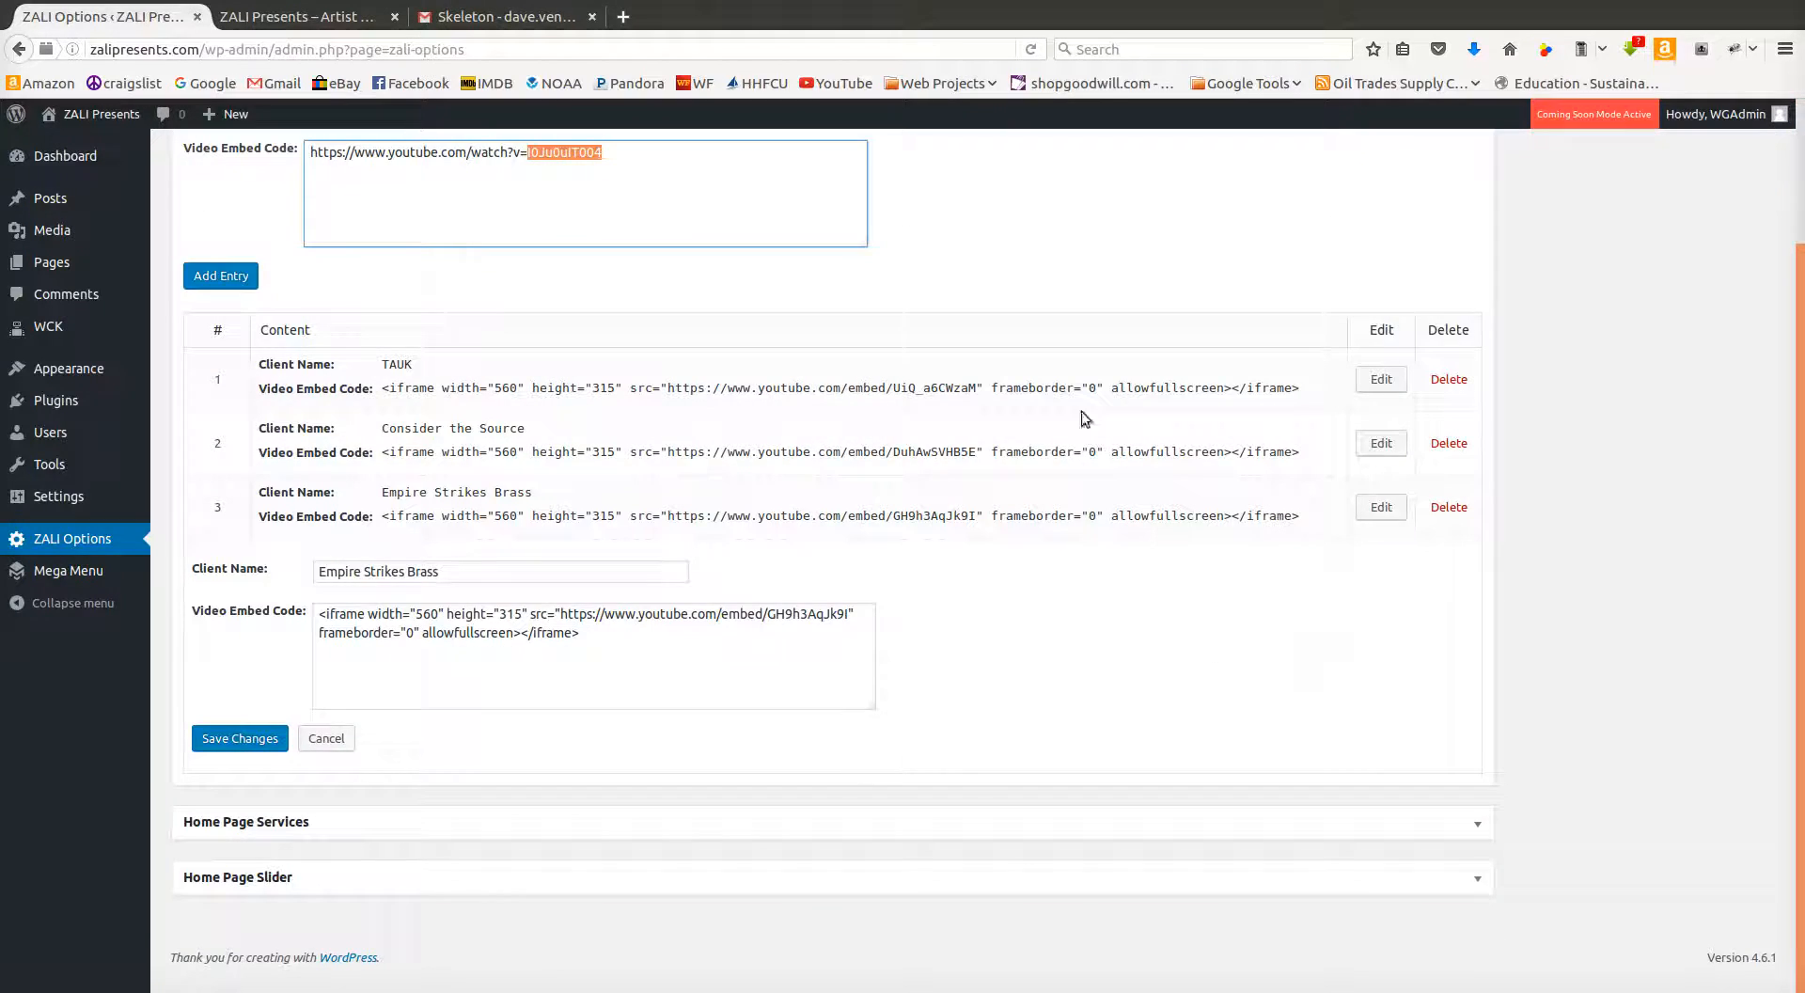
left_click(1381, 378)
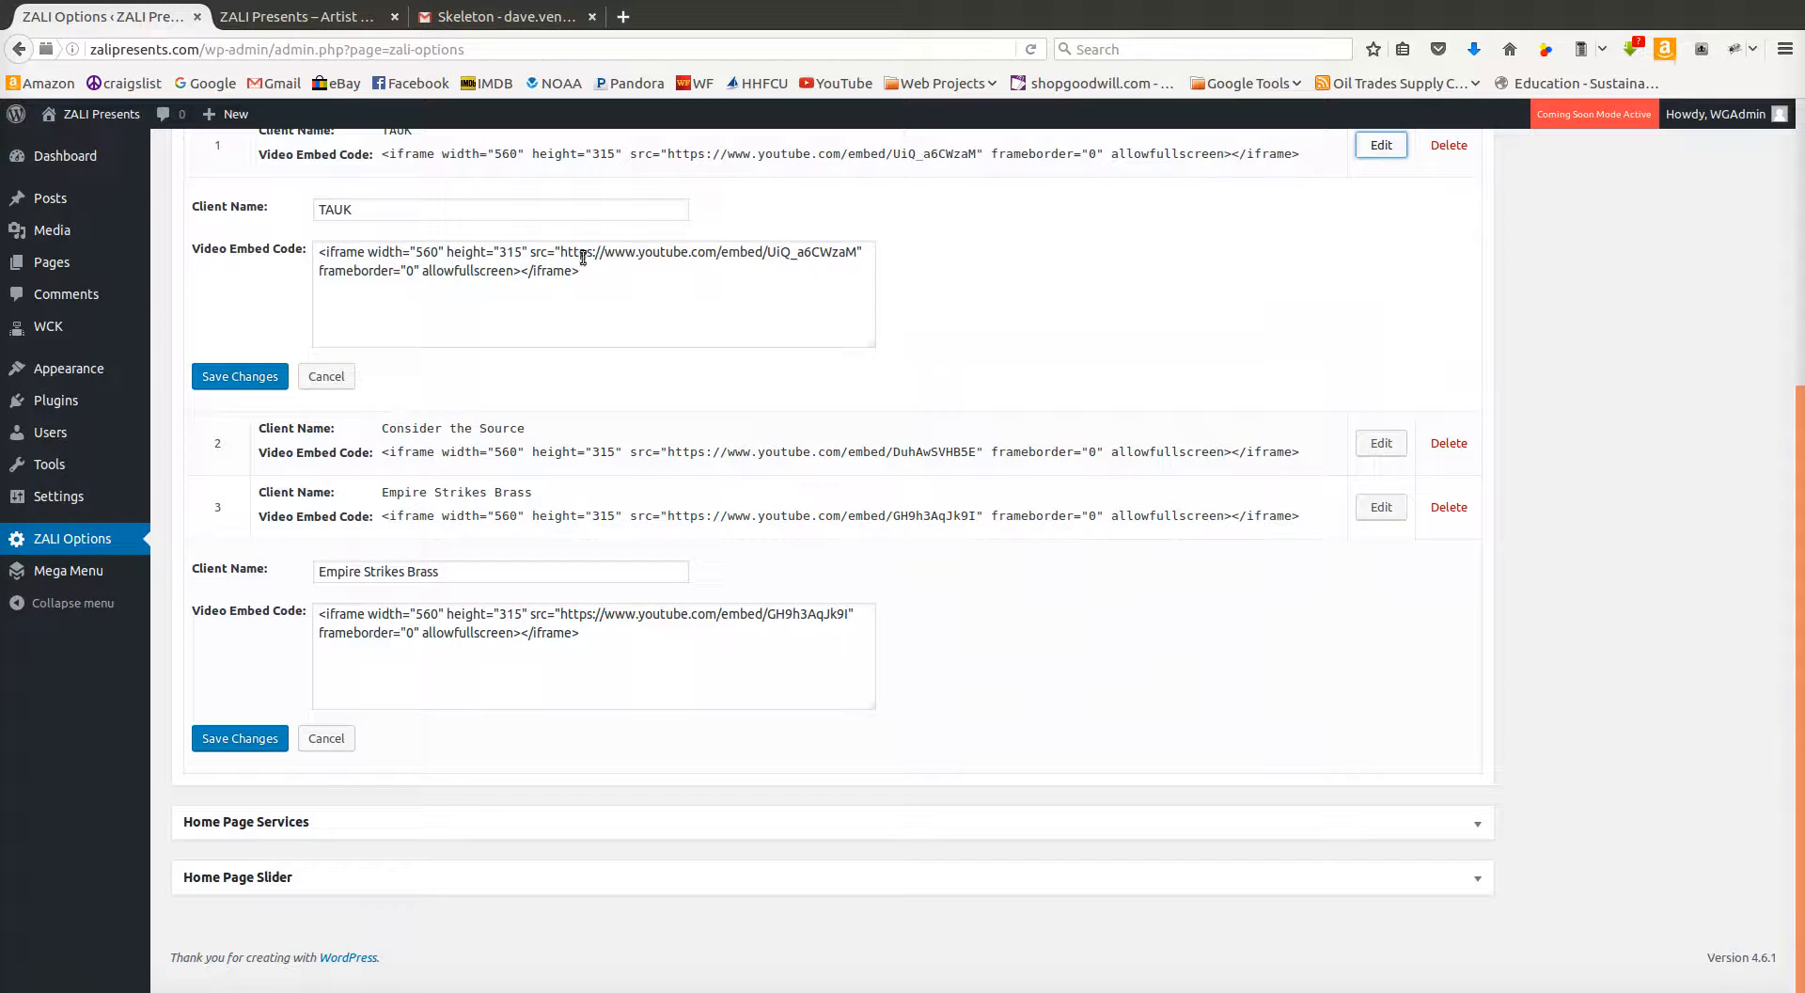
left_click_drag(767, 252, 864, 254)
key("ctrl+v")
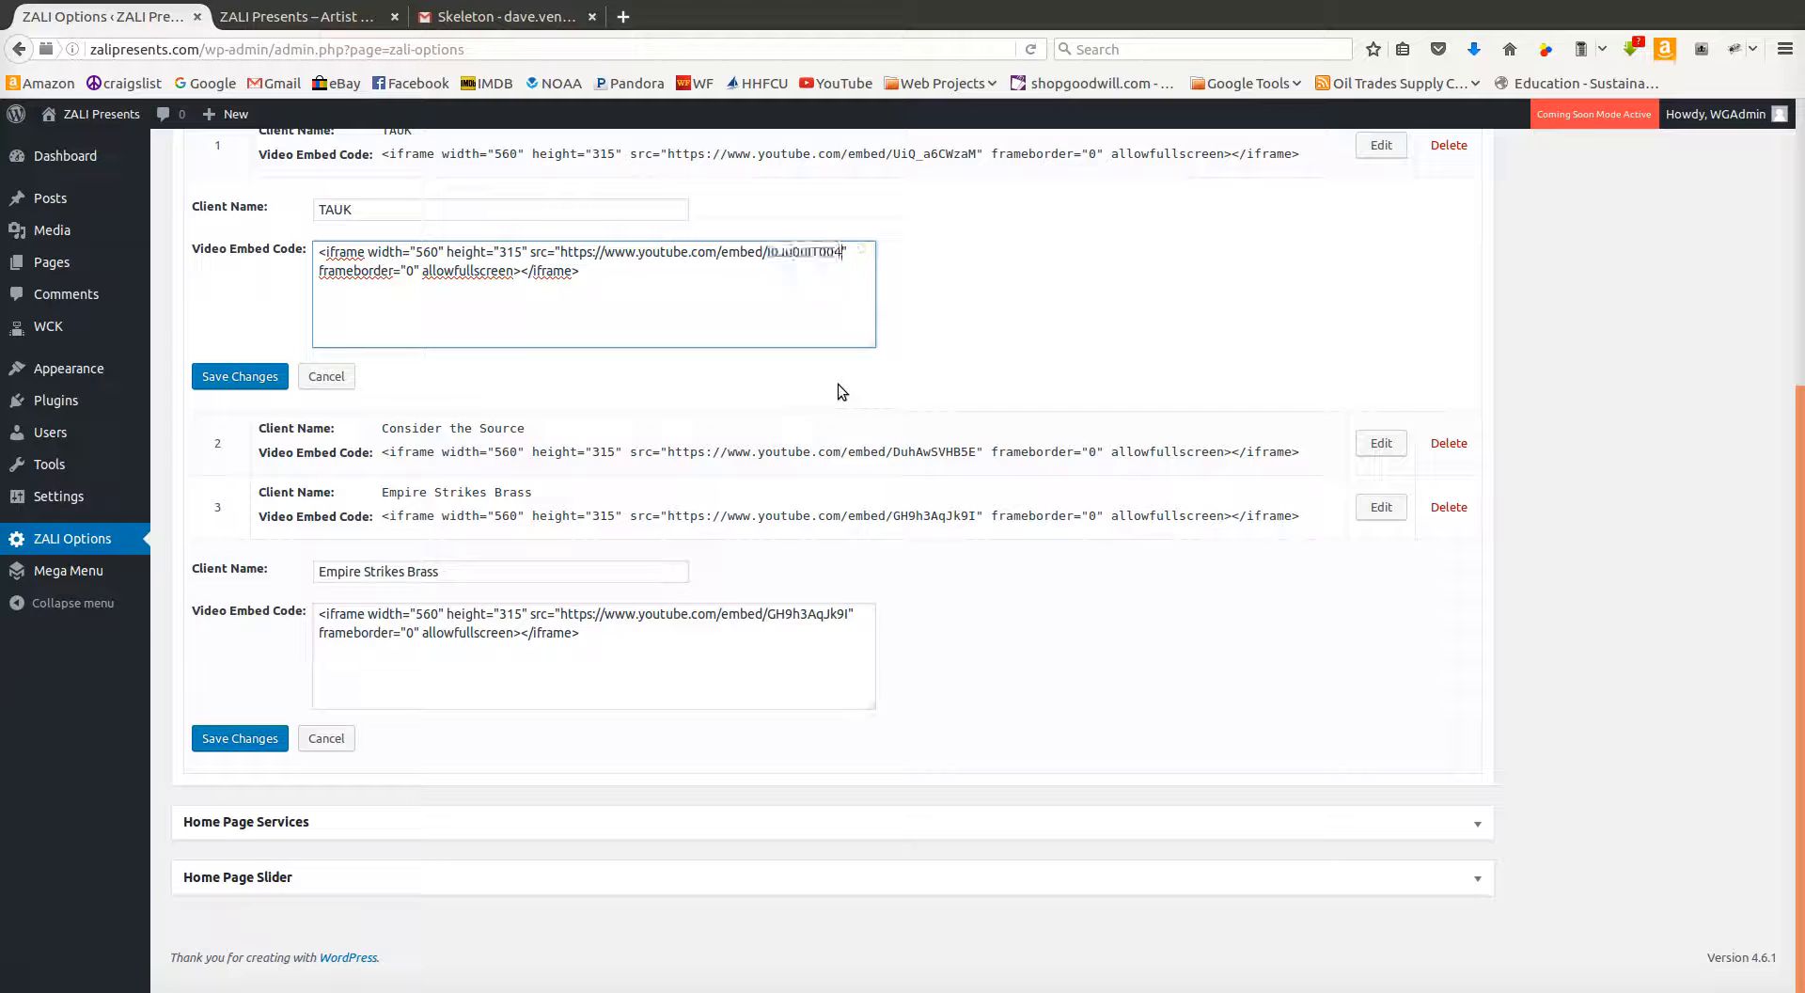
left_click(217, 376)
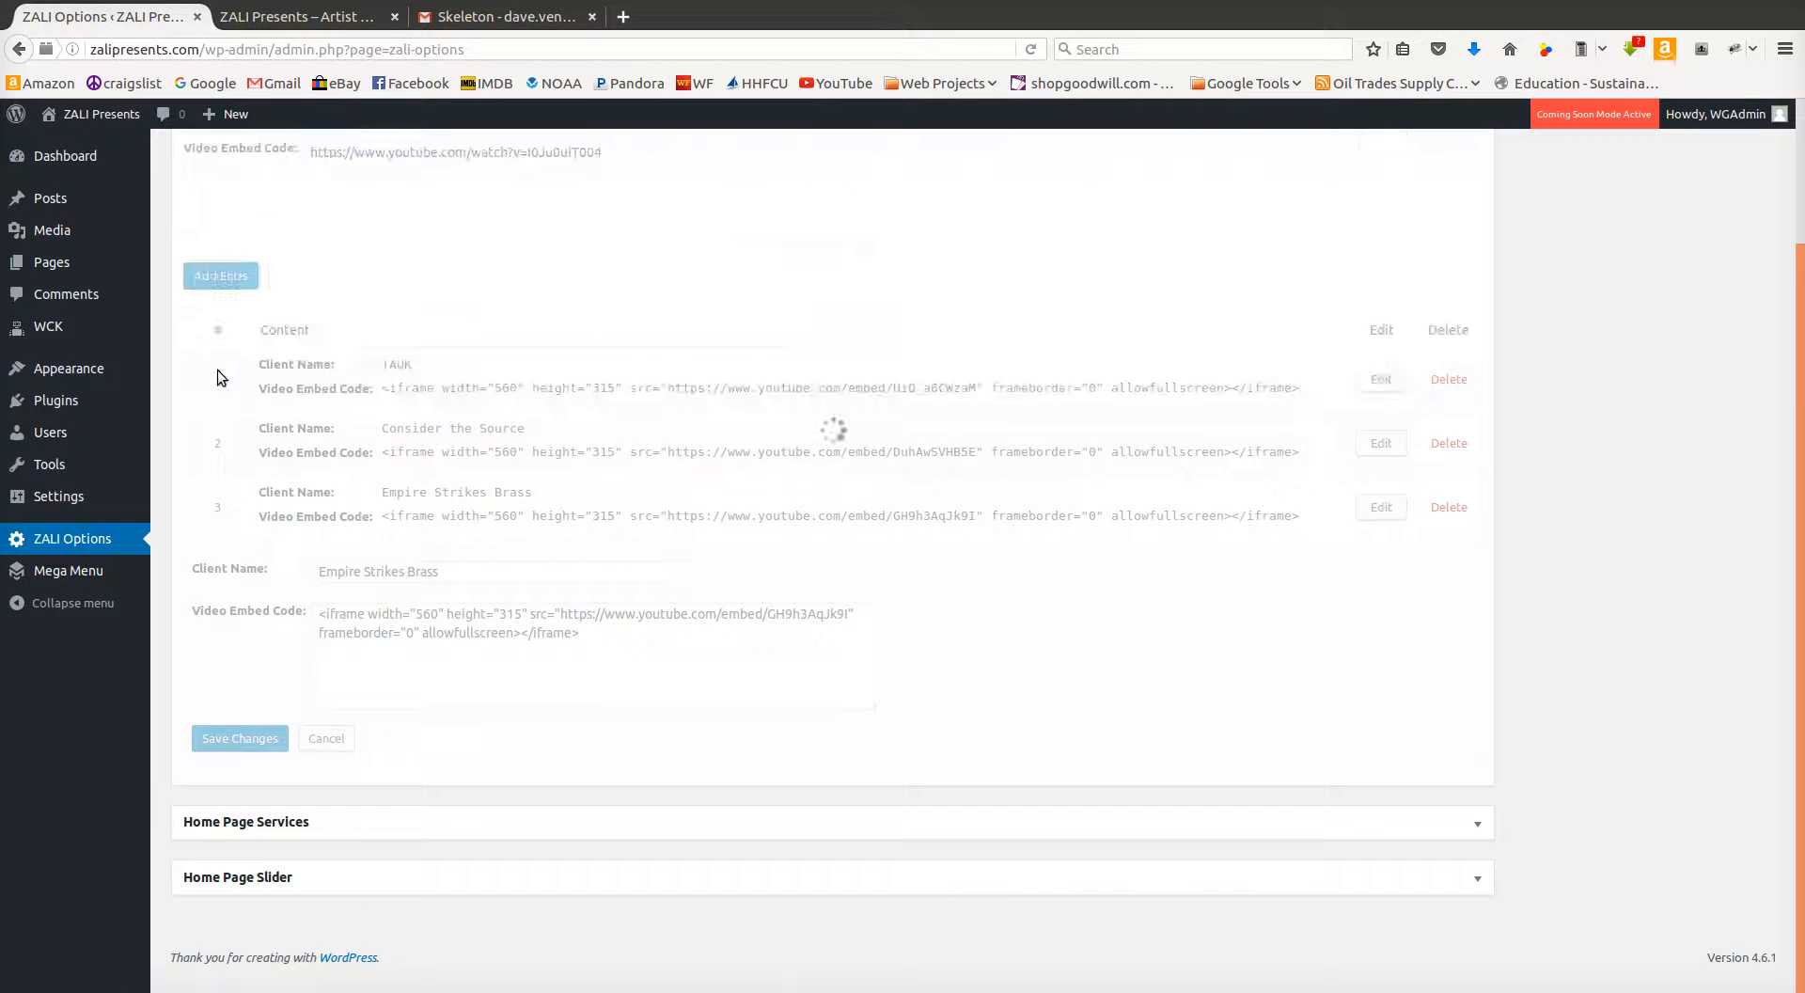
- Clear the new entry's Video Embed Code and Client Name, and cancel editing the Empire Strikes Brass entry
left_click_drag(611, 323, 221, 311)
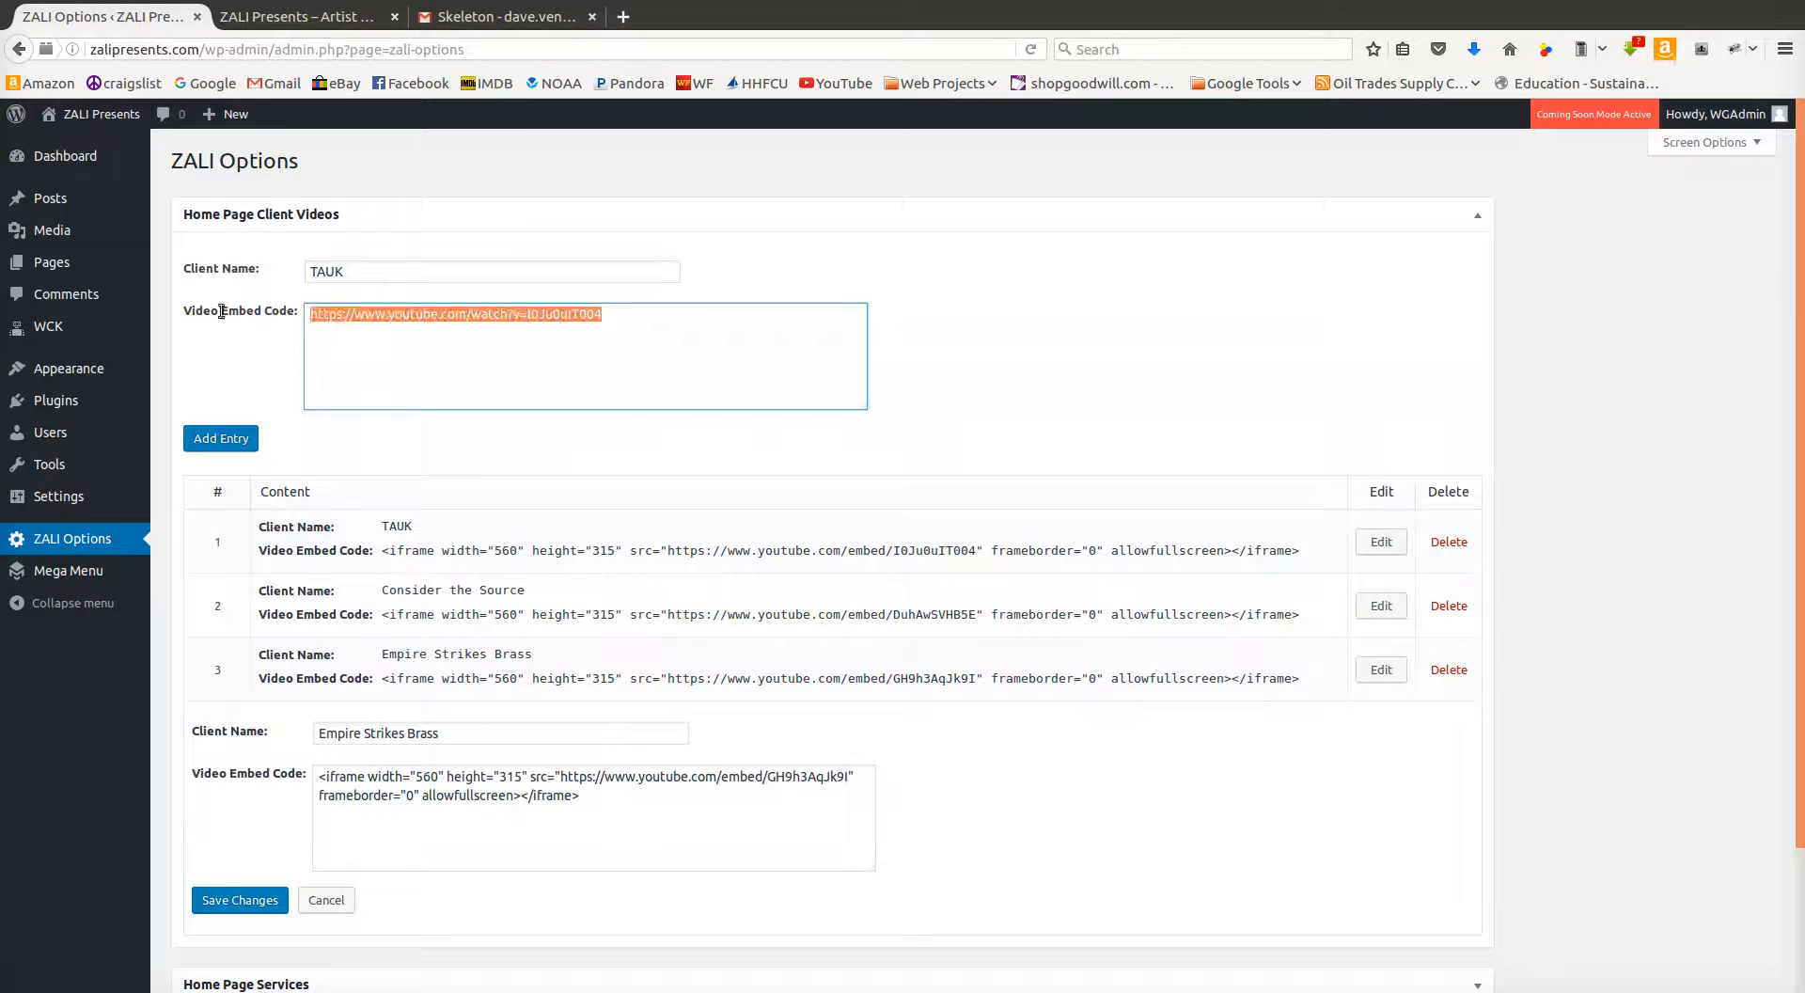
key("BackSpace")
left_click_drag(353, 273, 269, 270)
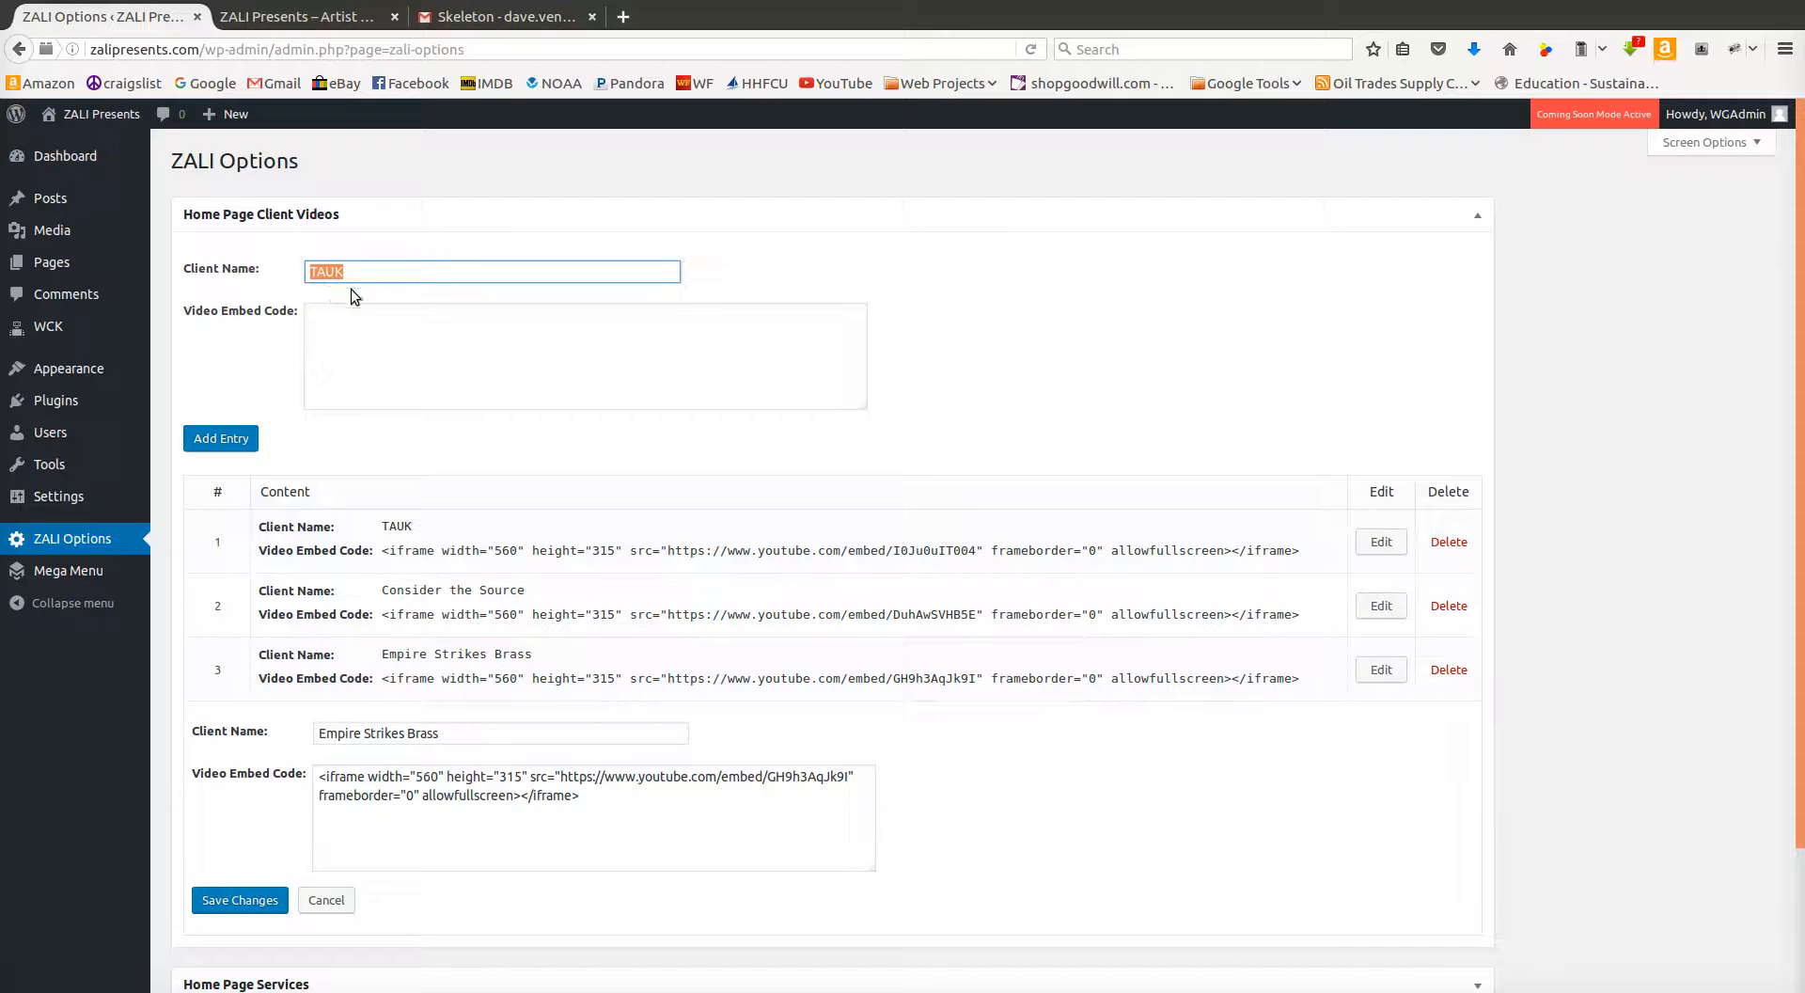
key("BackSpace")
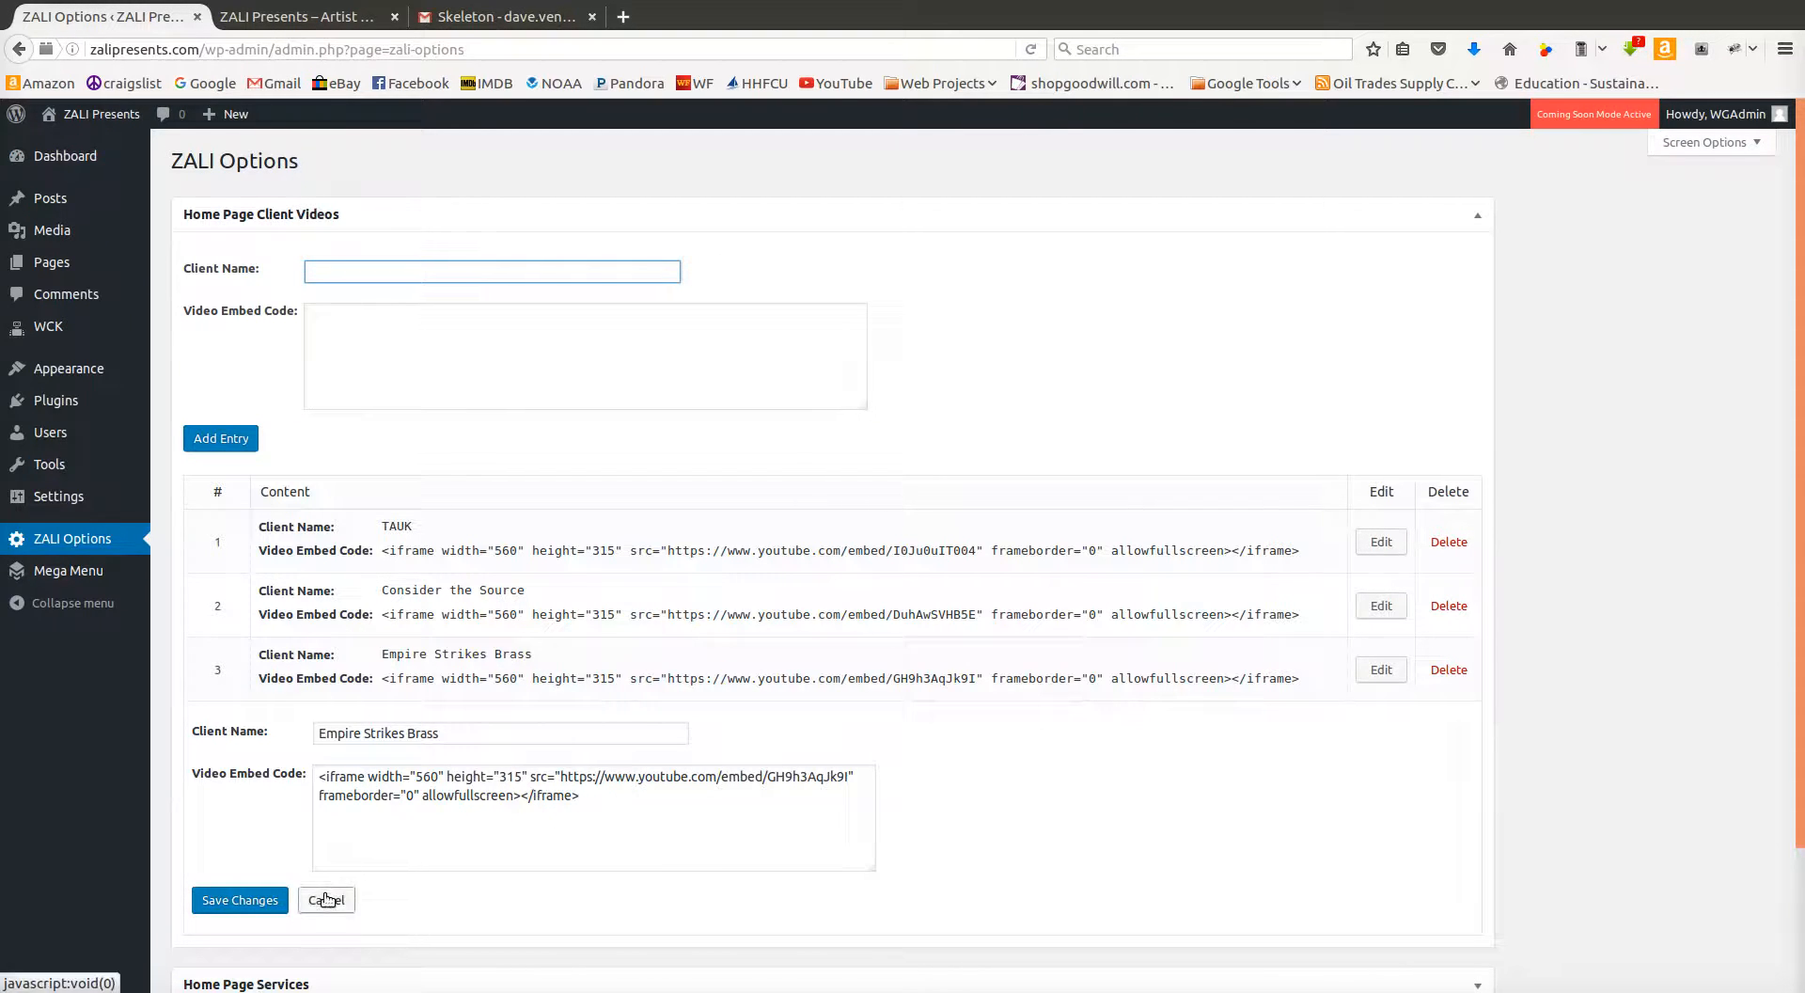
left_click(326, 899)
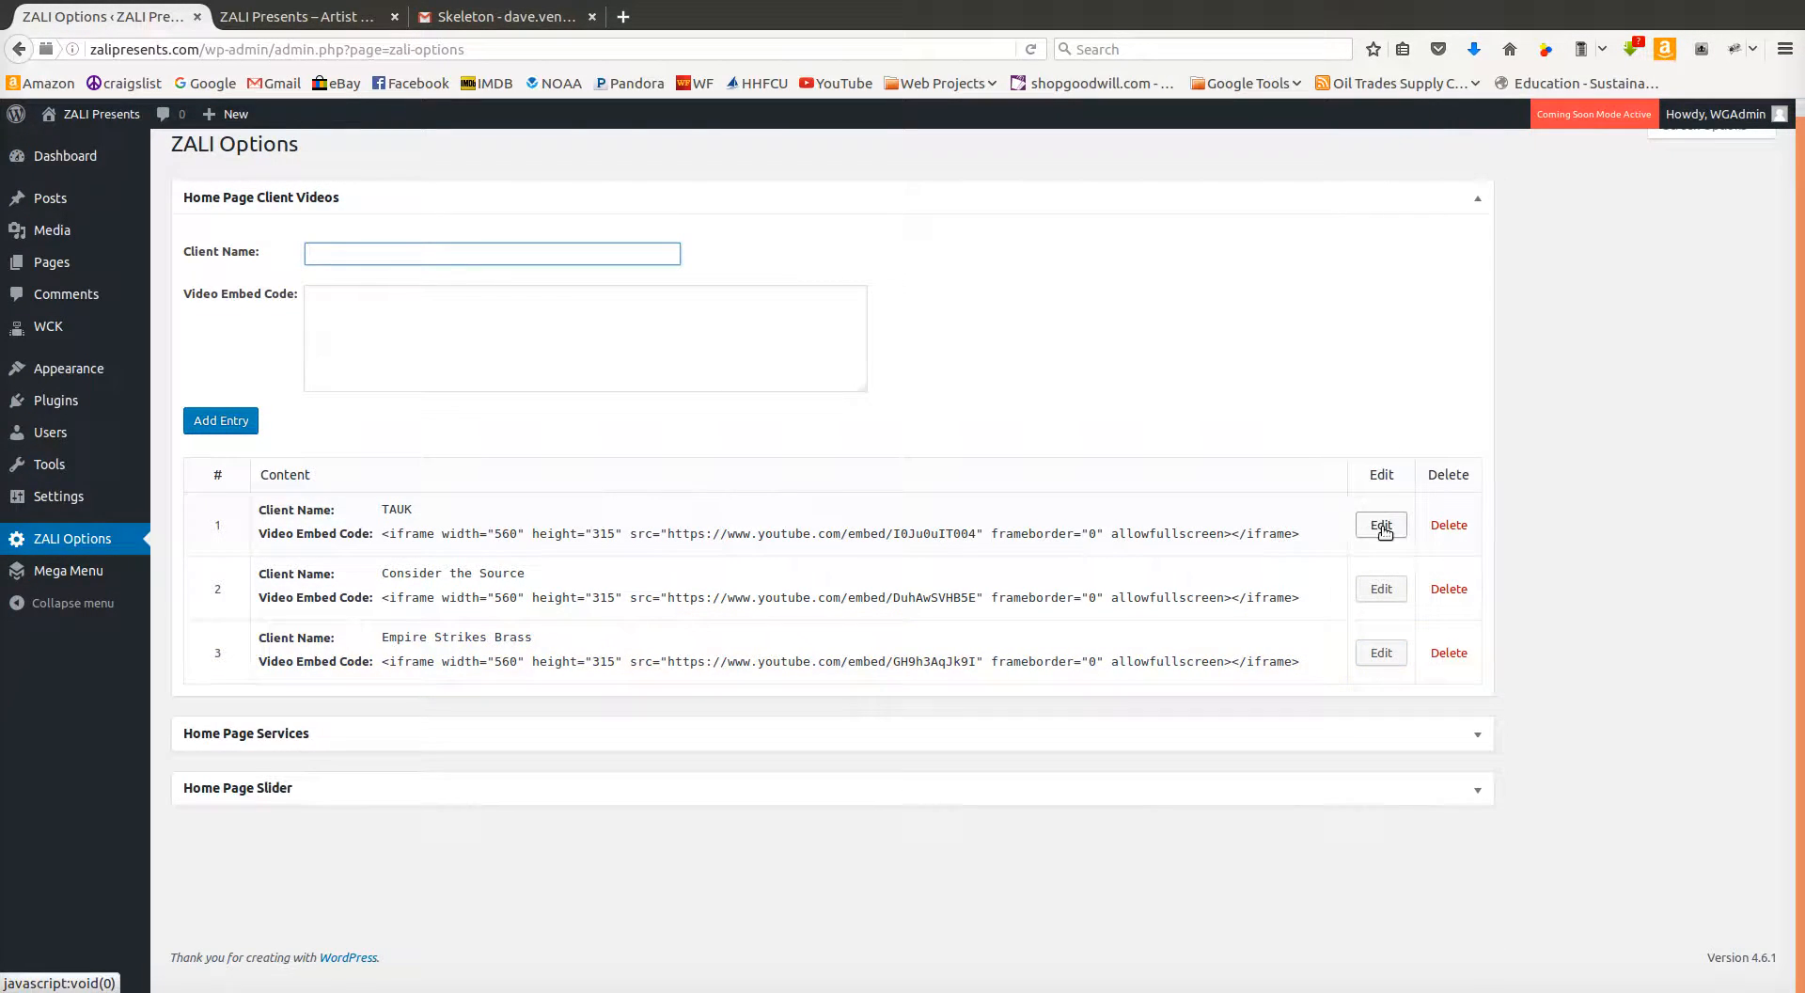
- Open the TAUK client video entry for editing and copy its complete iframe embed code
left_click_drag(1314, 532, 1044, 538)
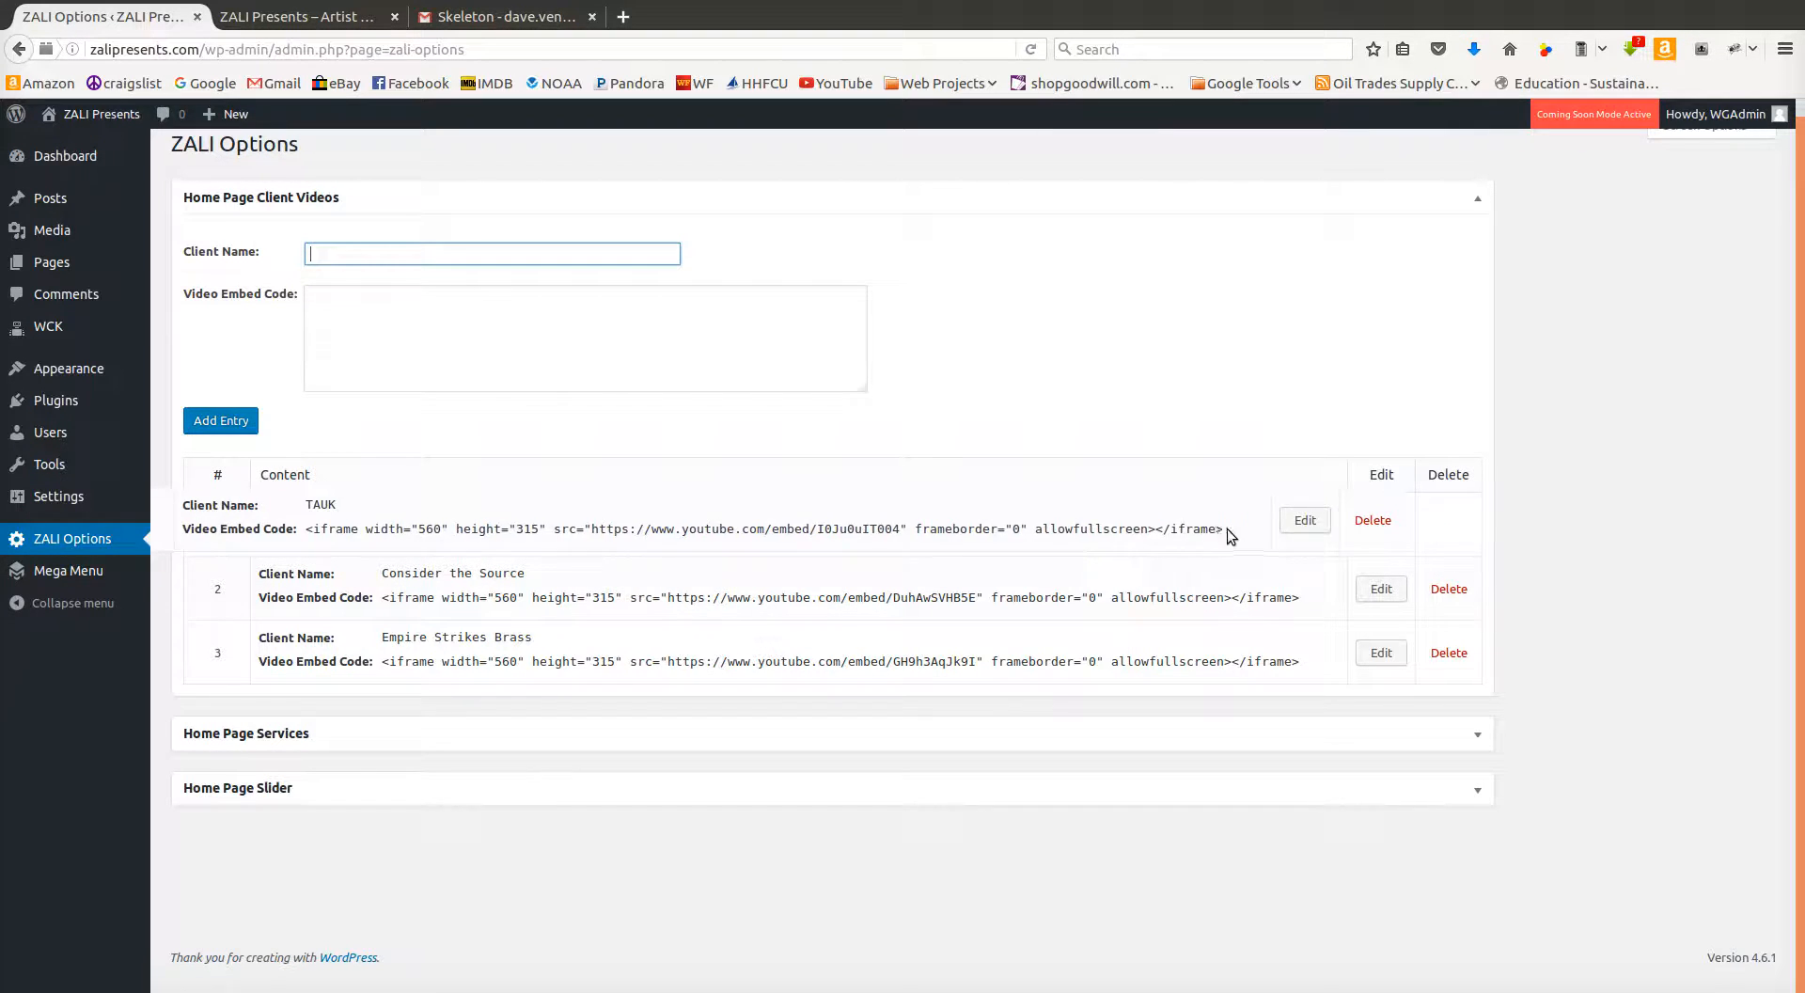
left_click(1381, 525)
scroll(767, 554, "down", 2)
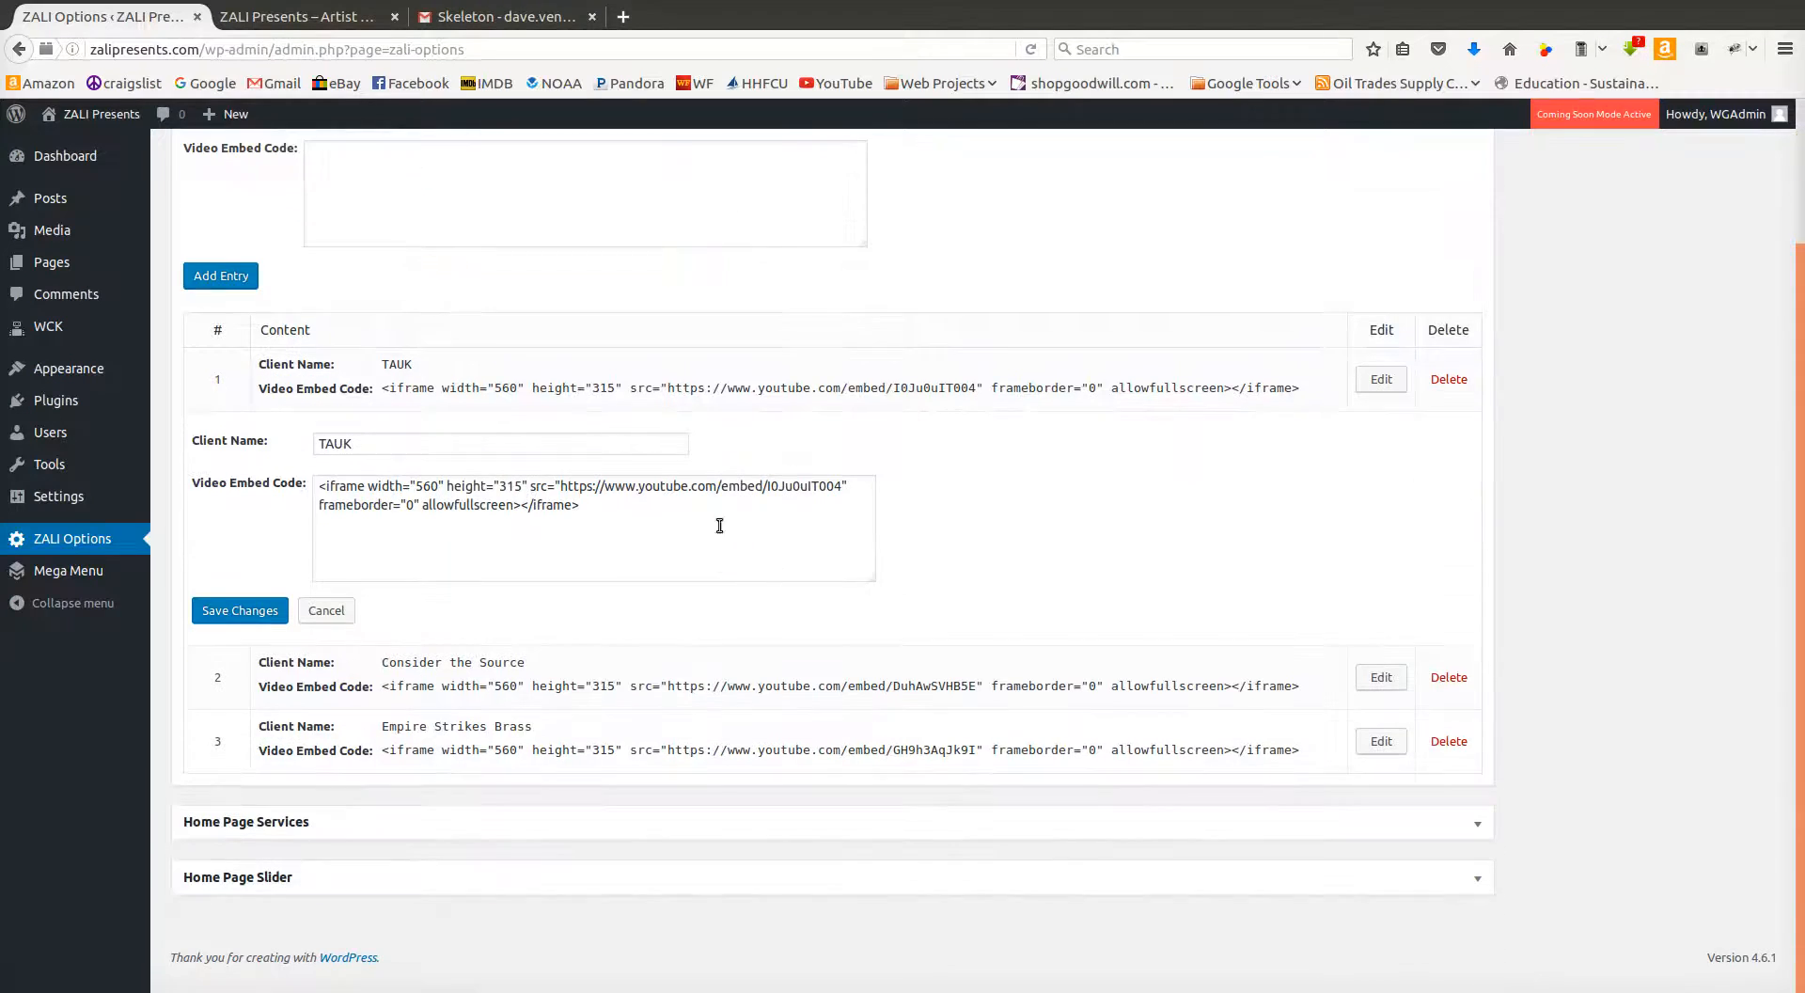
left_click_drag(718, 520, 147, 481)
key("ctrl+c")
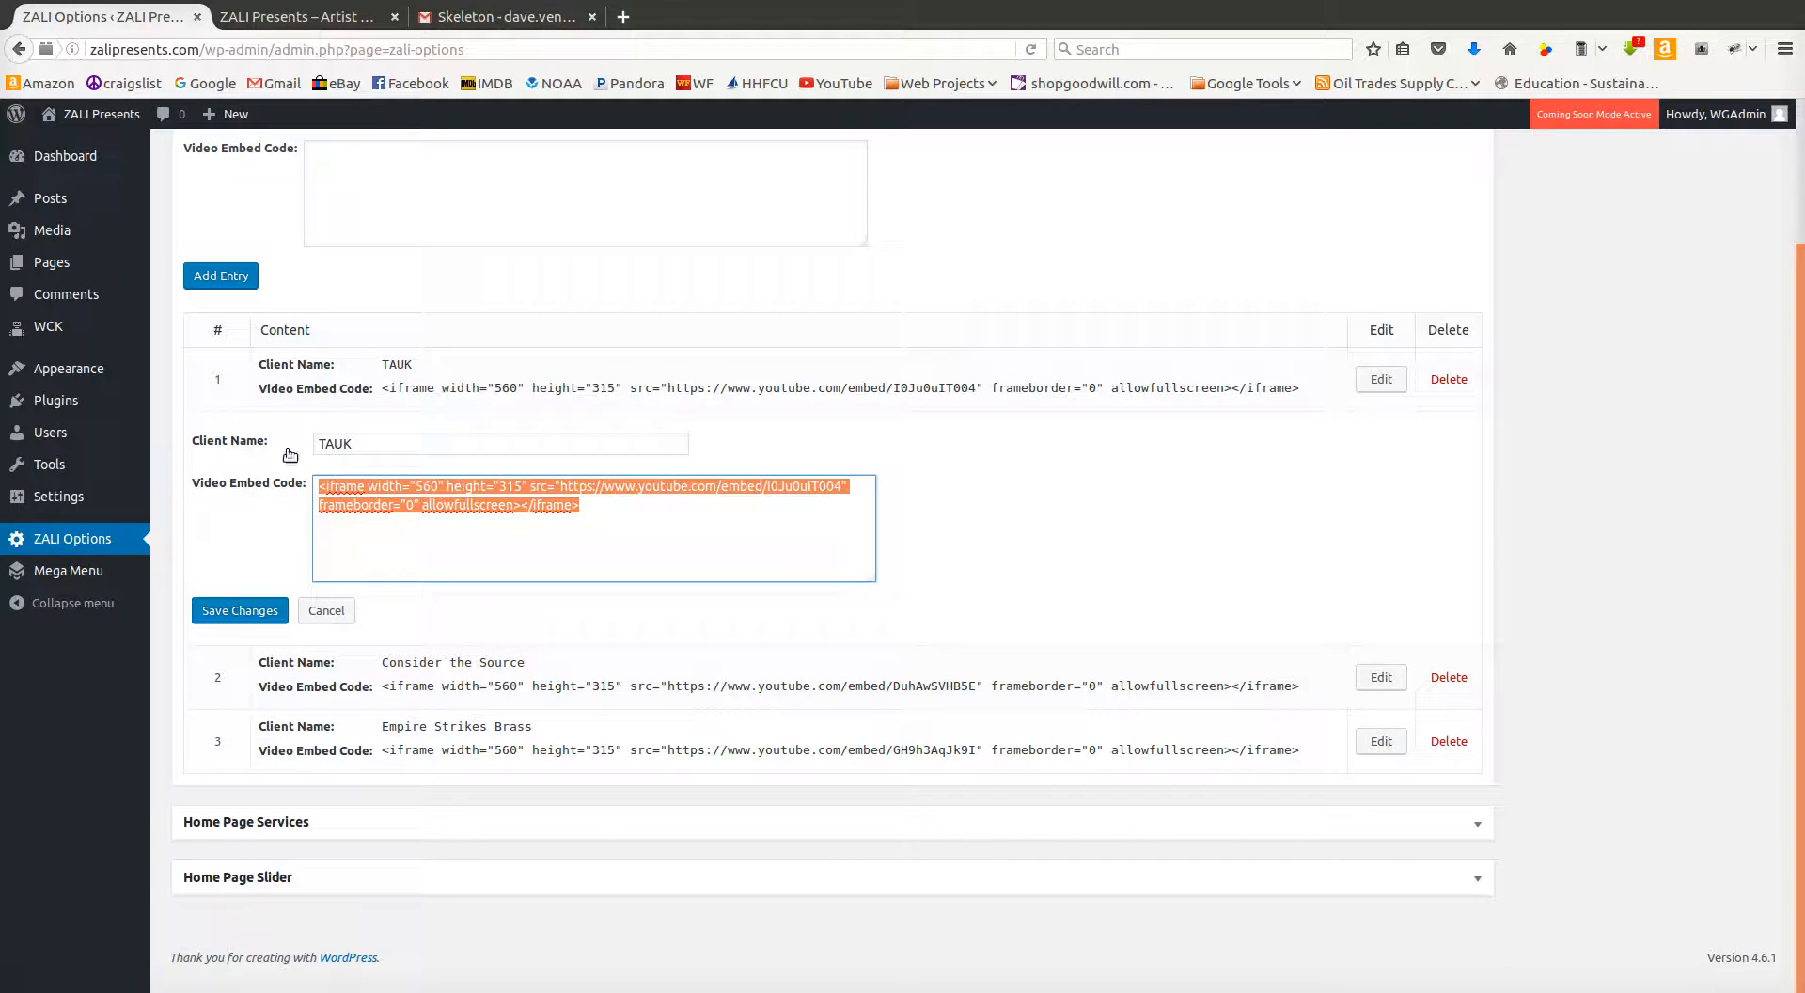
- Add a new client video entry named TAUK II using the copied iframe embed code
scroll(652, 572, "up", 3)
left_click(391, 320)
key("ctrl+v")
left_click(353, 256)
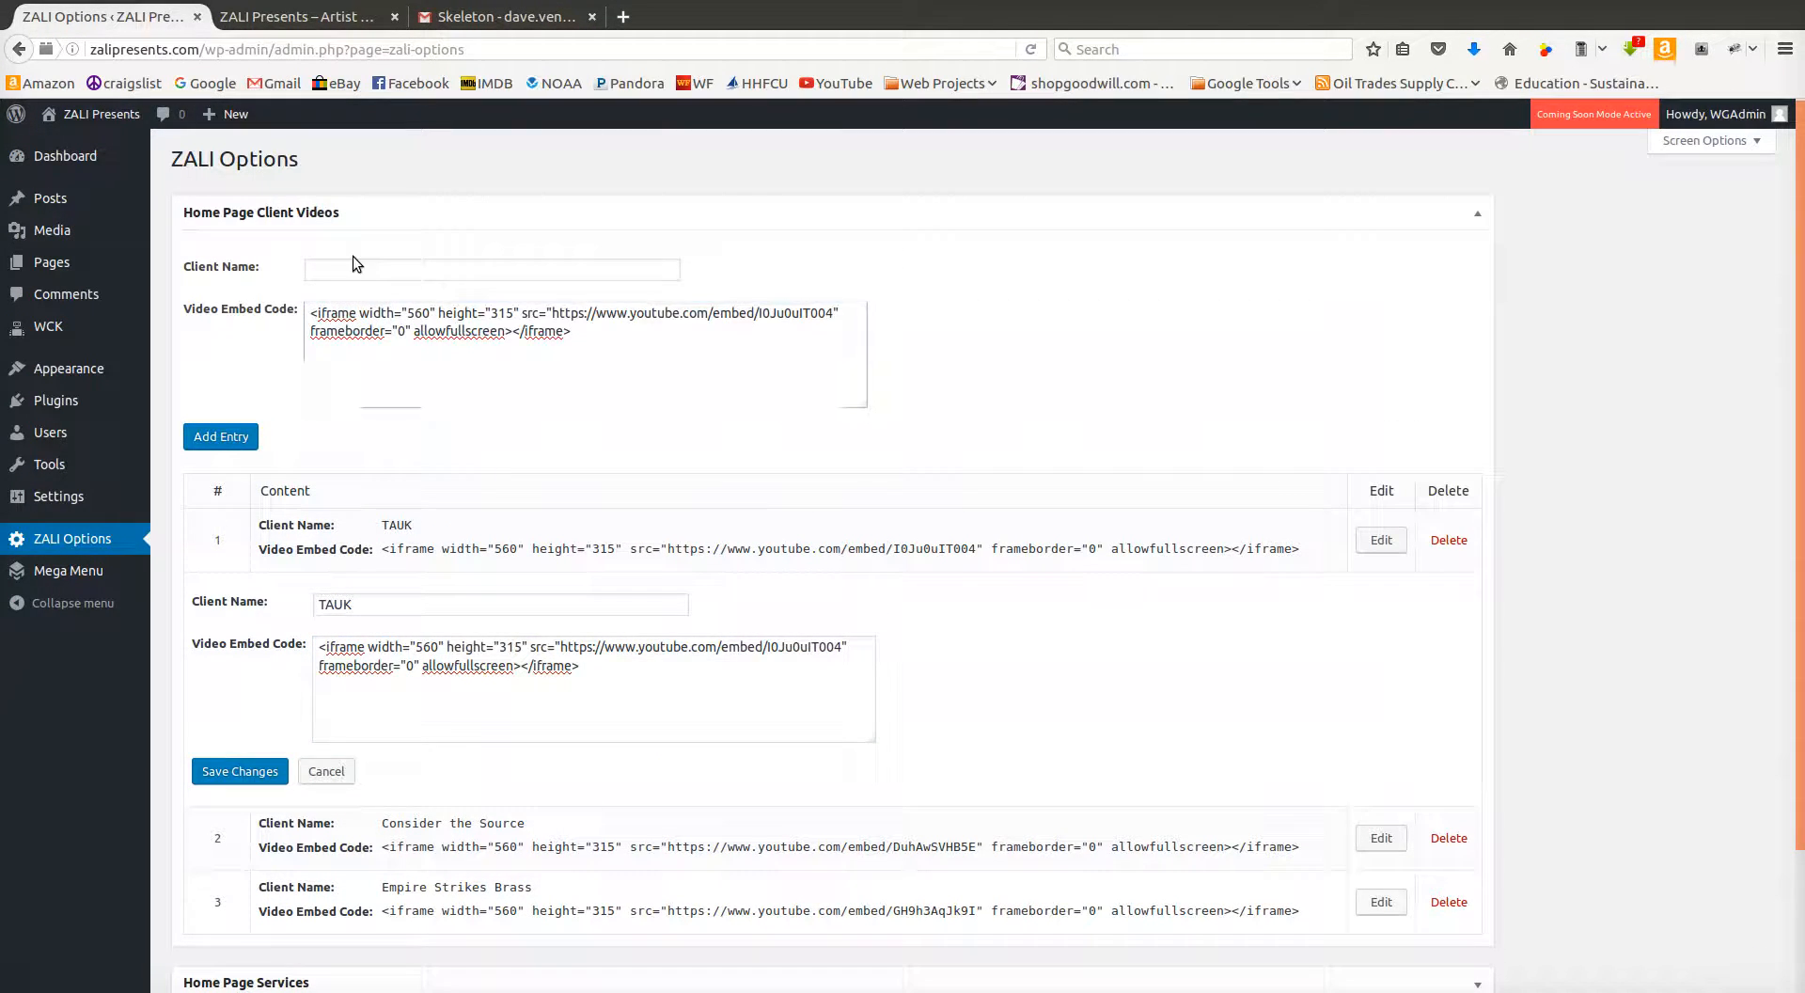
type("TAUK II")
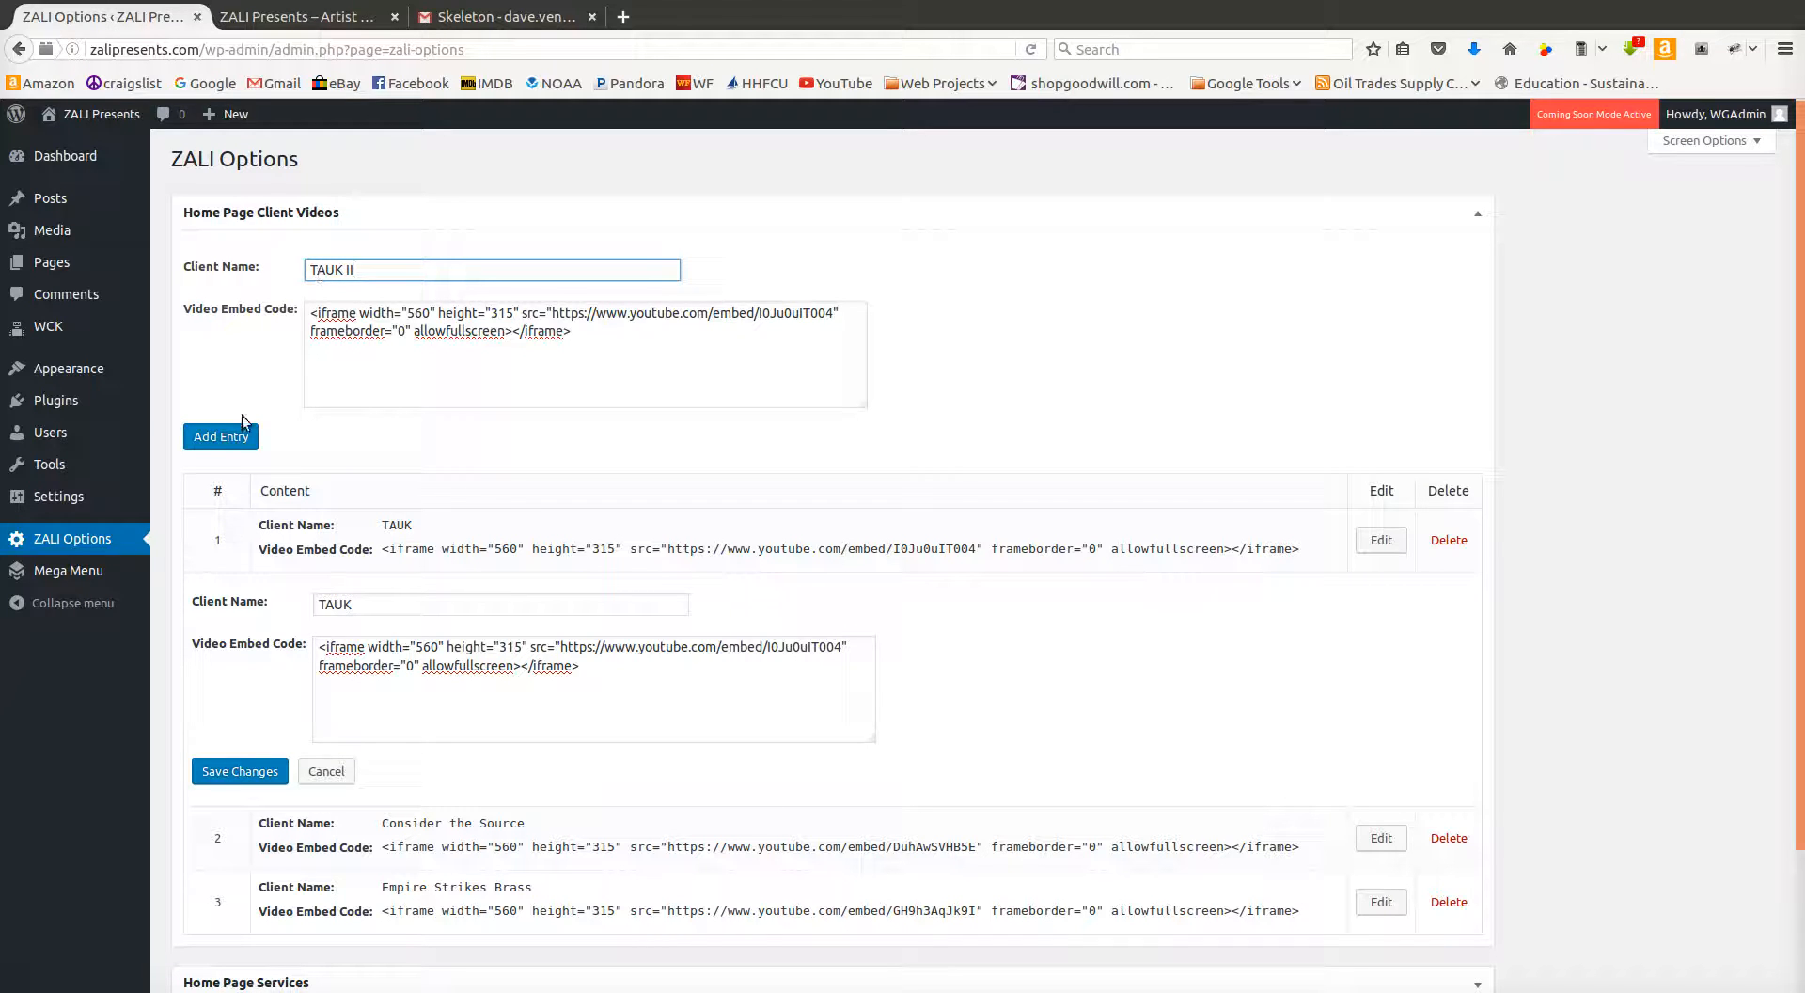
left_click(242, 435)
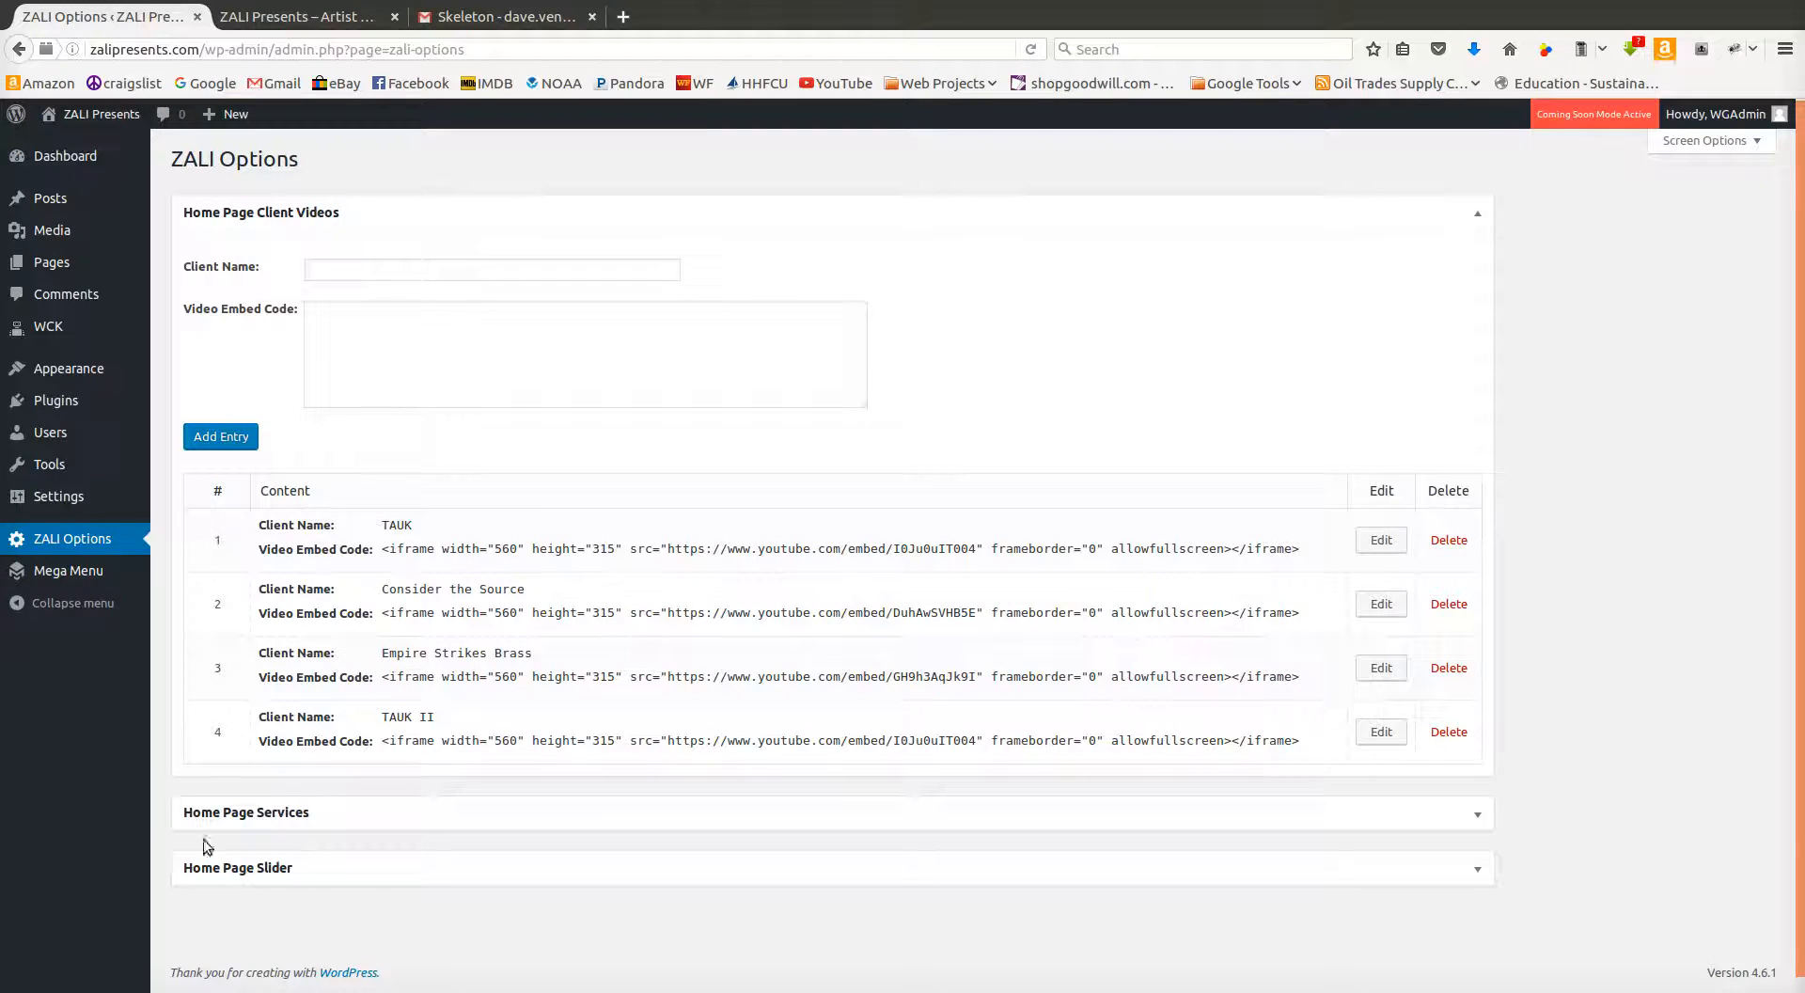
- Reload the ZALI Presents home page and examine the videos in the OUR CLIENTS section
left_click(318, 7)
key("F5")
scroll(1431, 527, "down", 5)
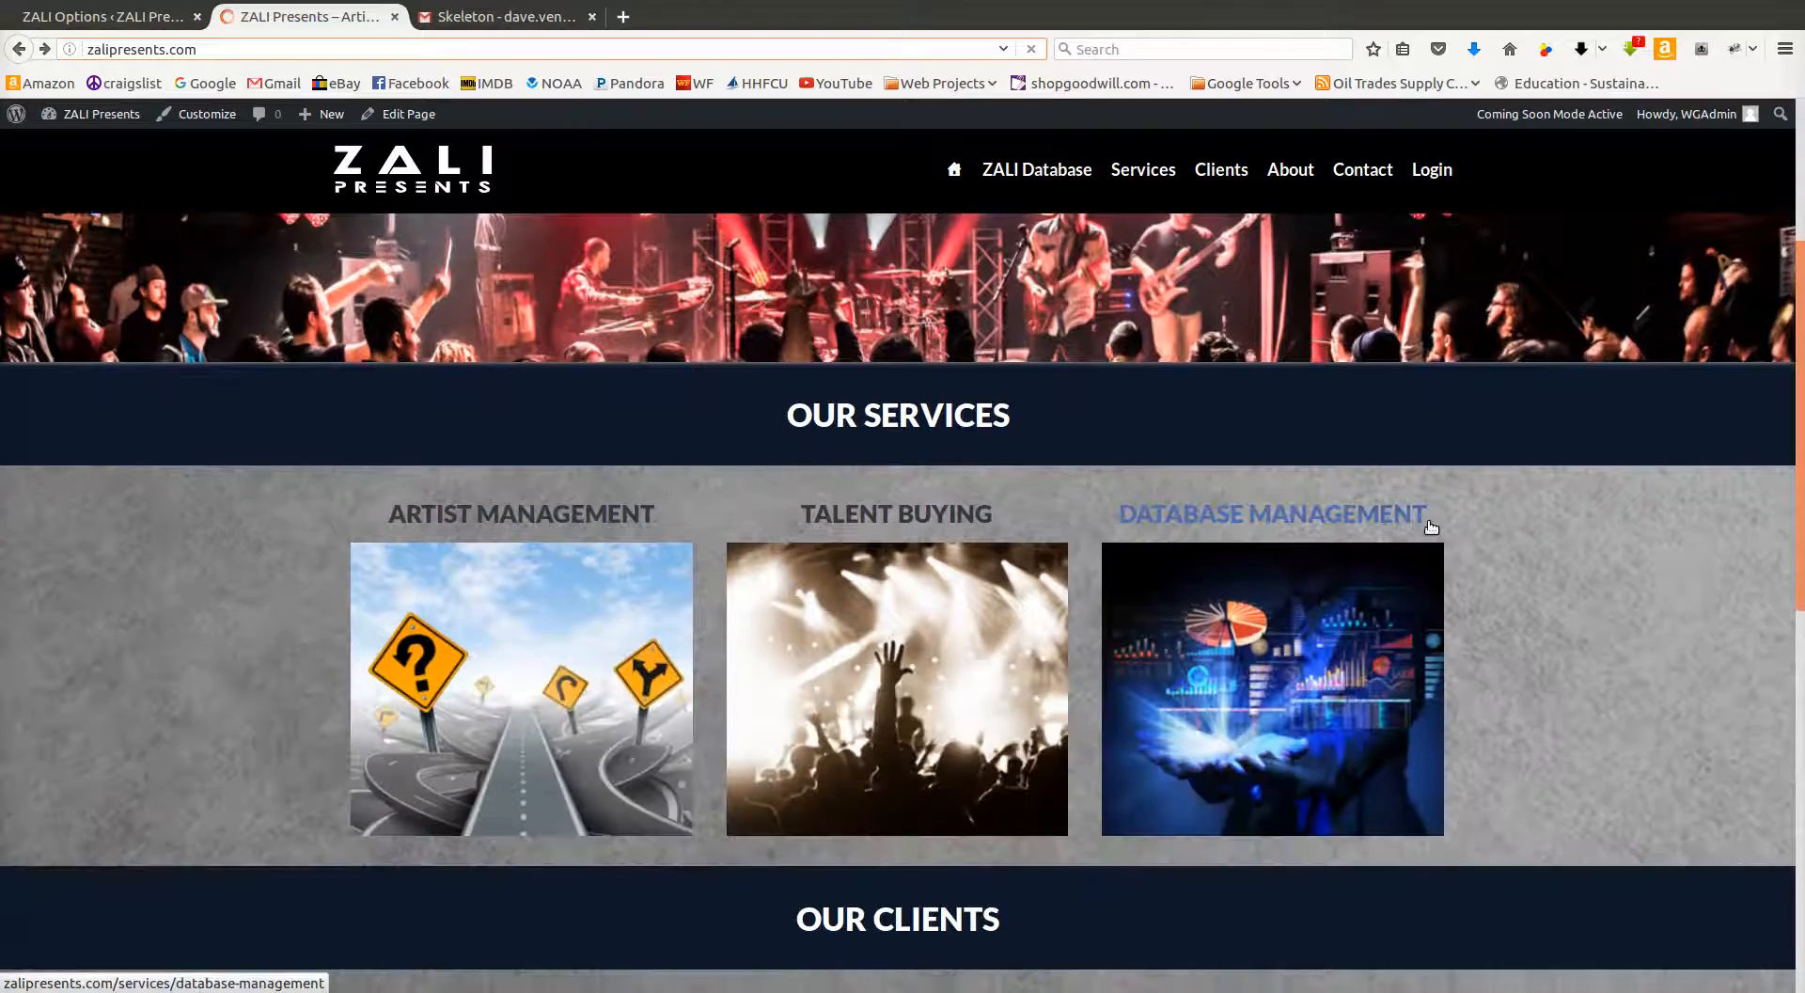
scroll(1431, 527, "up", 3)
scroll(1429, 525, "down", 4)
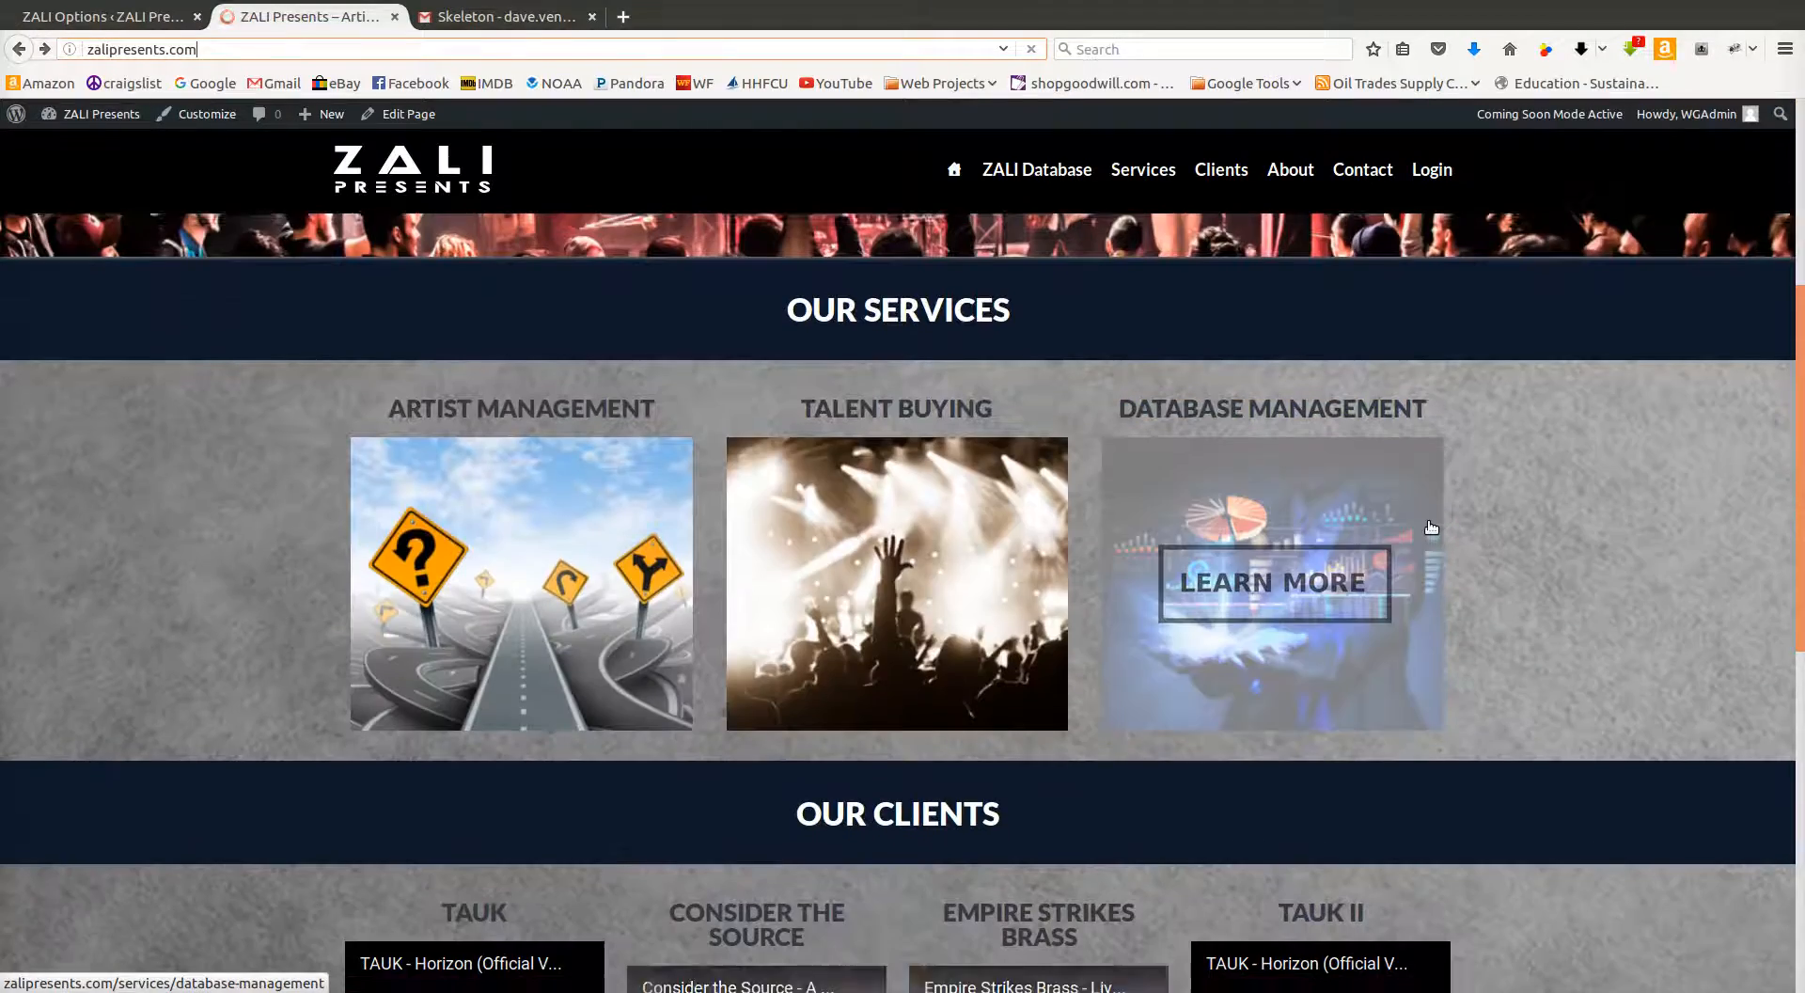
scroll(1430, 527, "down", 4)
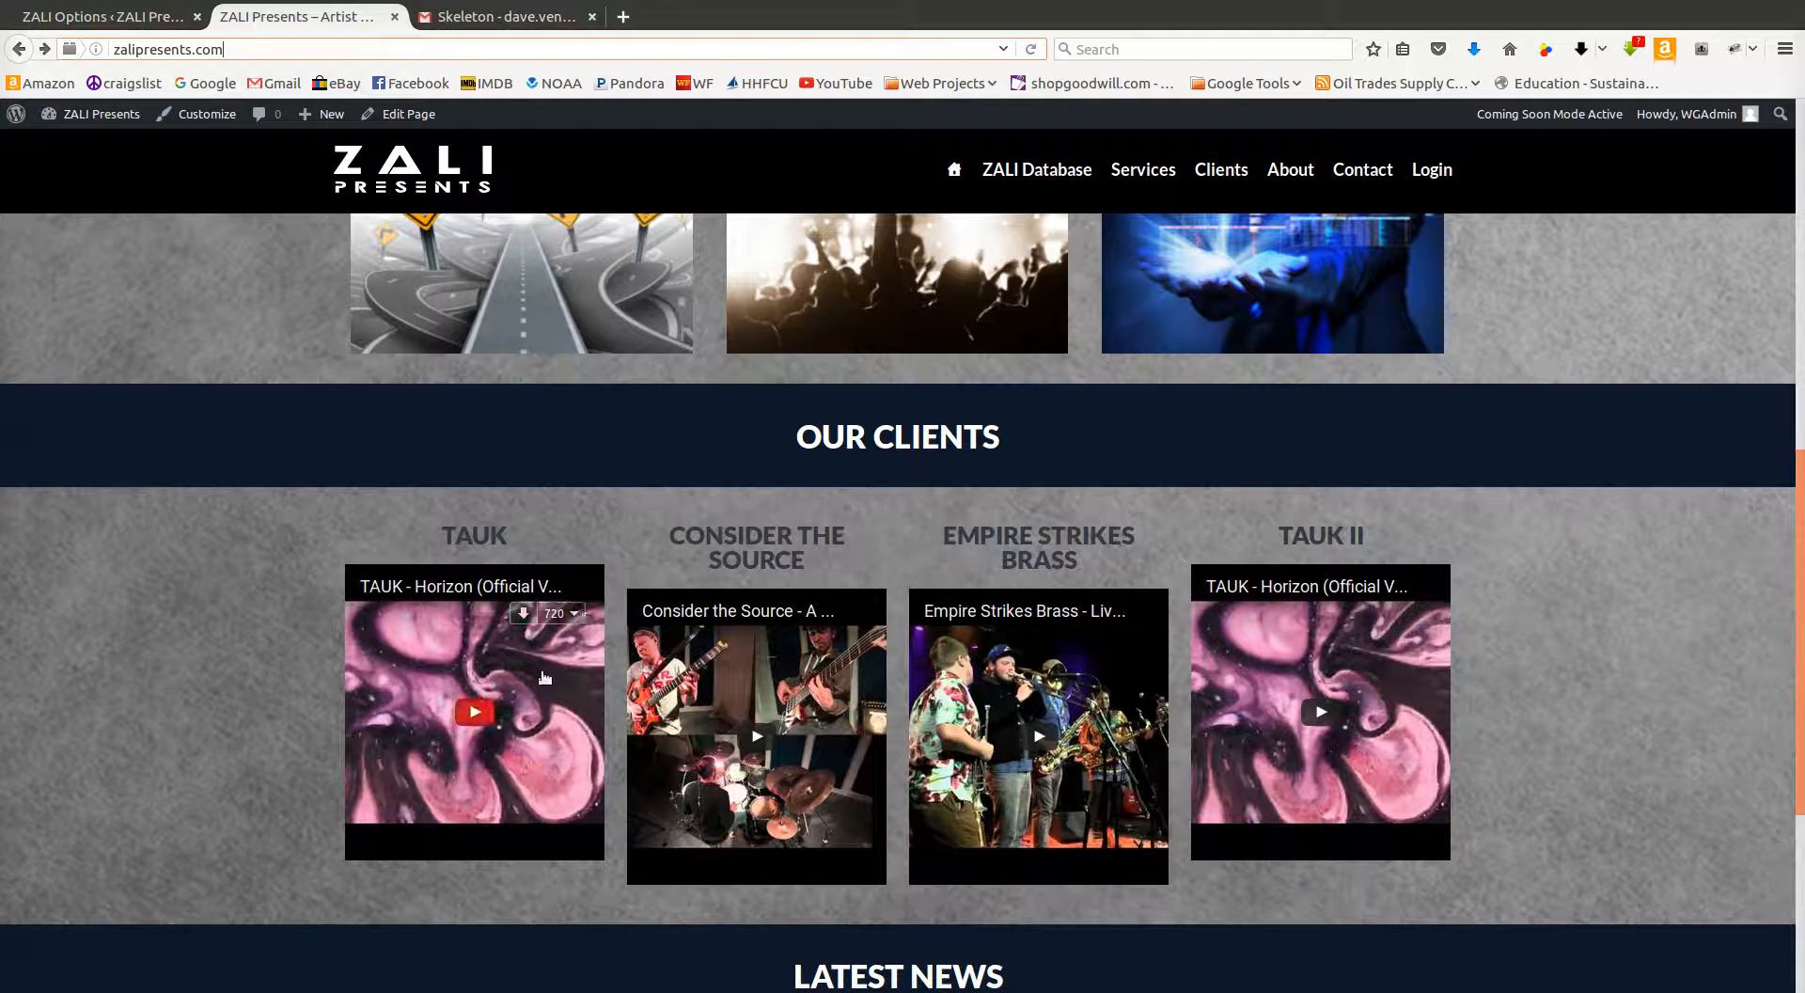
- Return to ZALI Options and delete the TAUK II client video entry
left_click(85, 21)
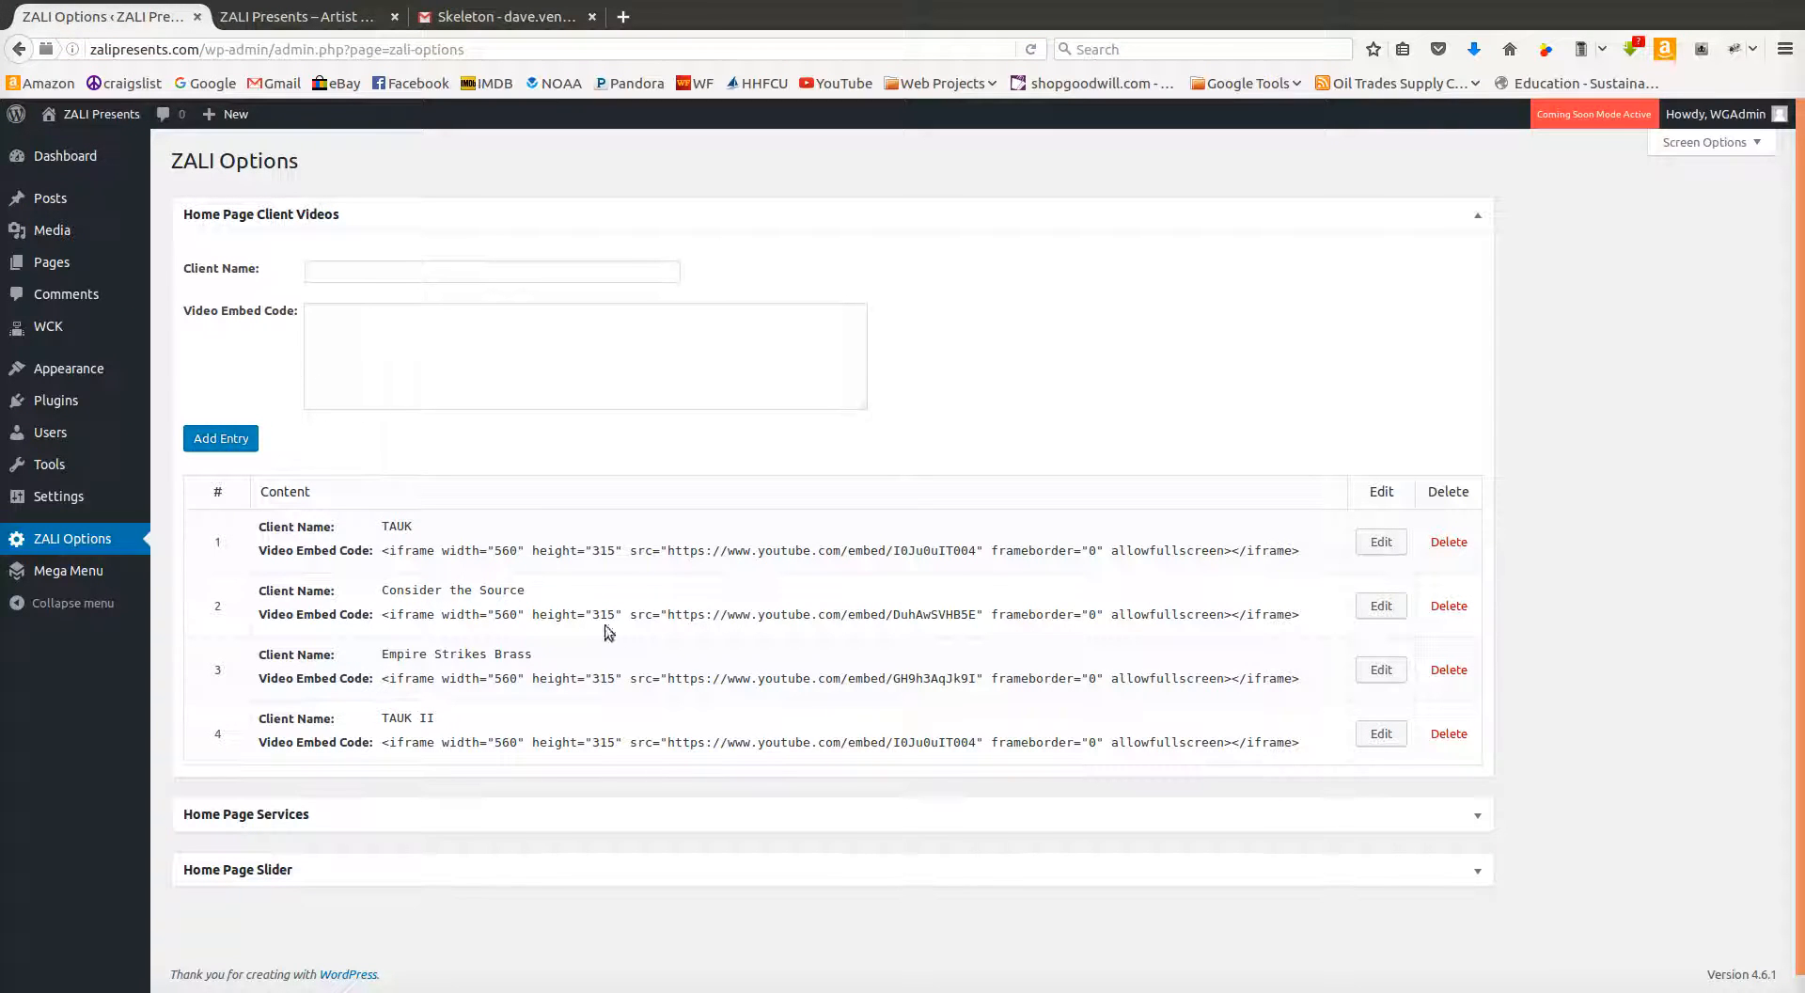
left_click(1445, 734)
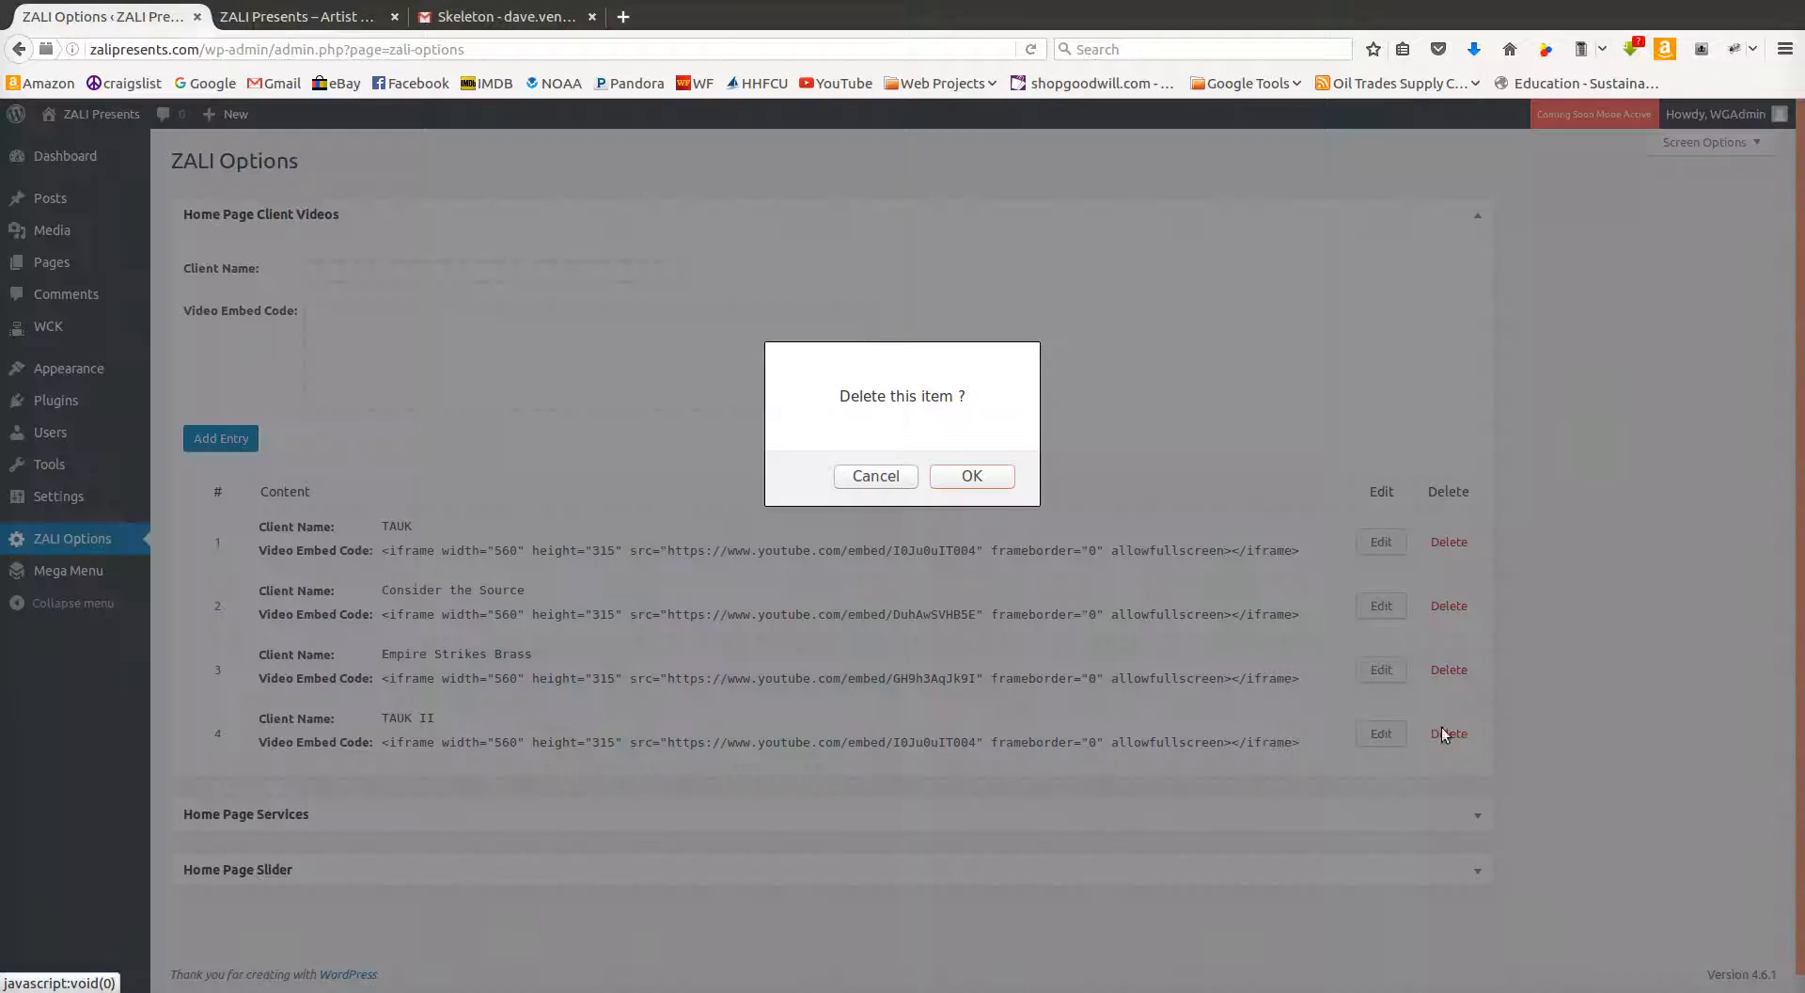
left_click(973, 470)
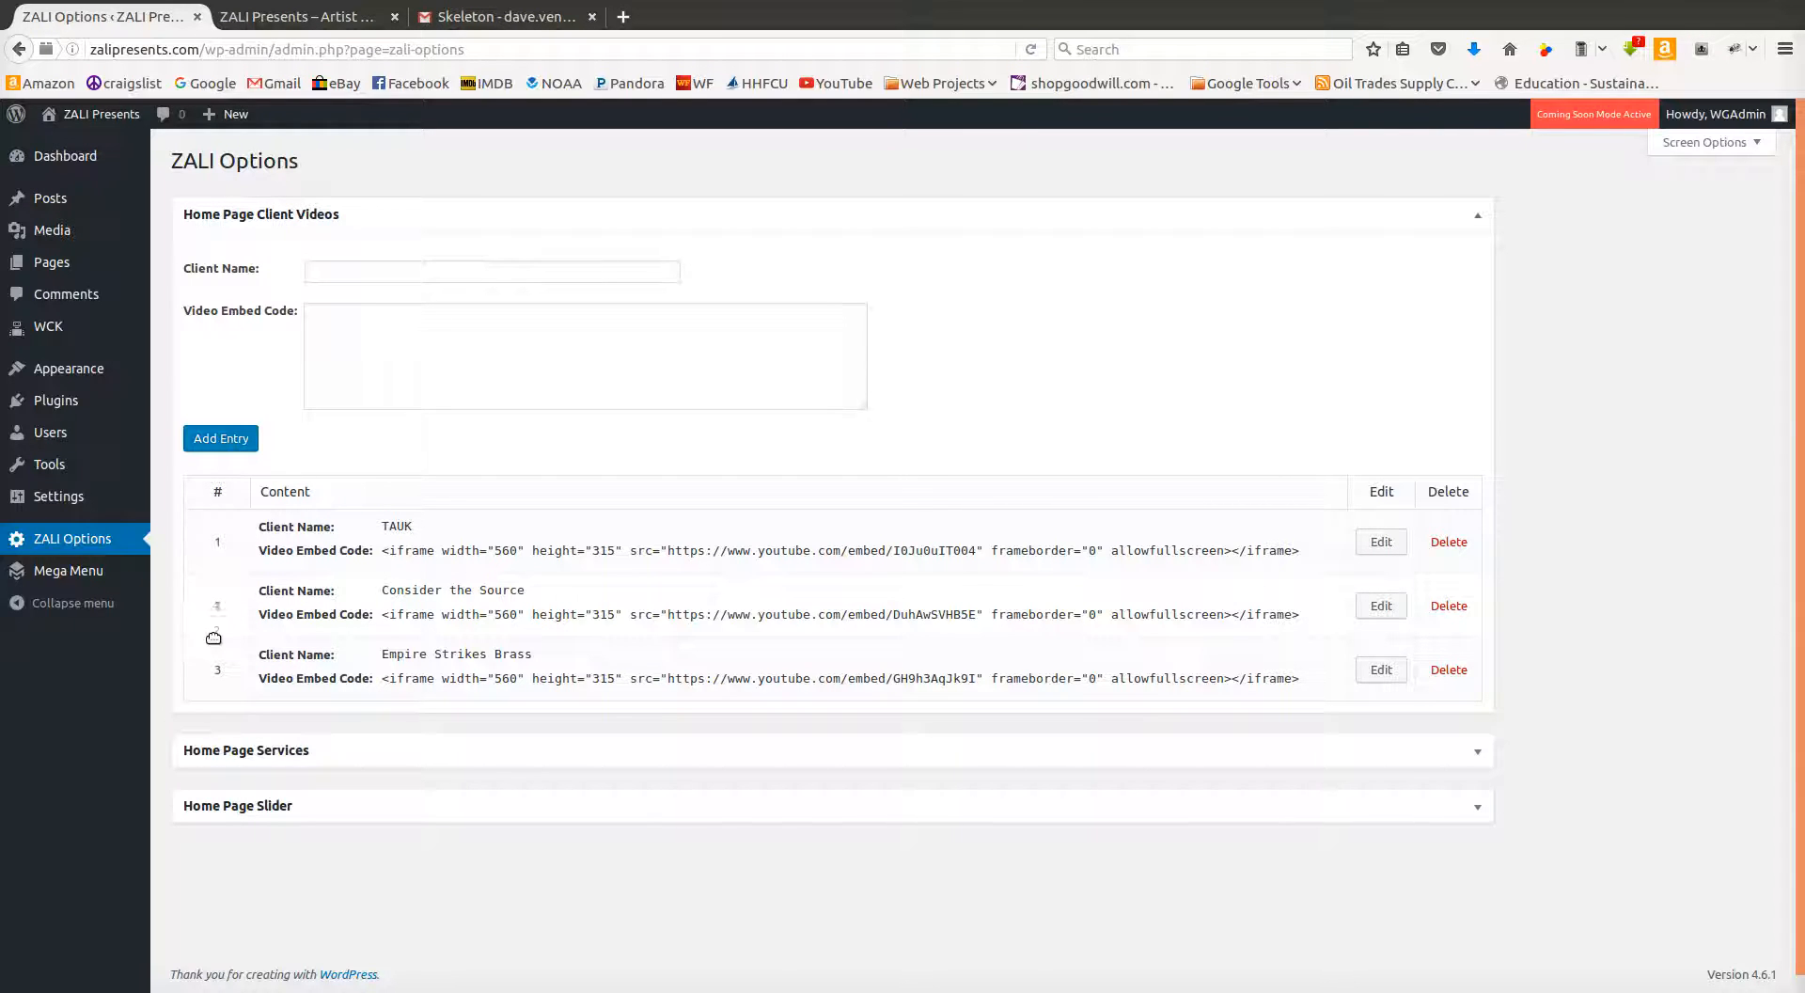
- Reorder the client video entries to Consider the Source, Empire Strikes Brass, TAUK
left_click_drag(215, 597, 214, 488)
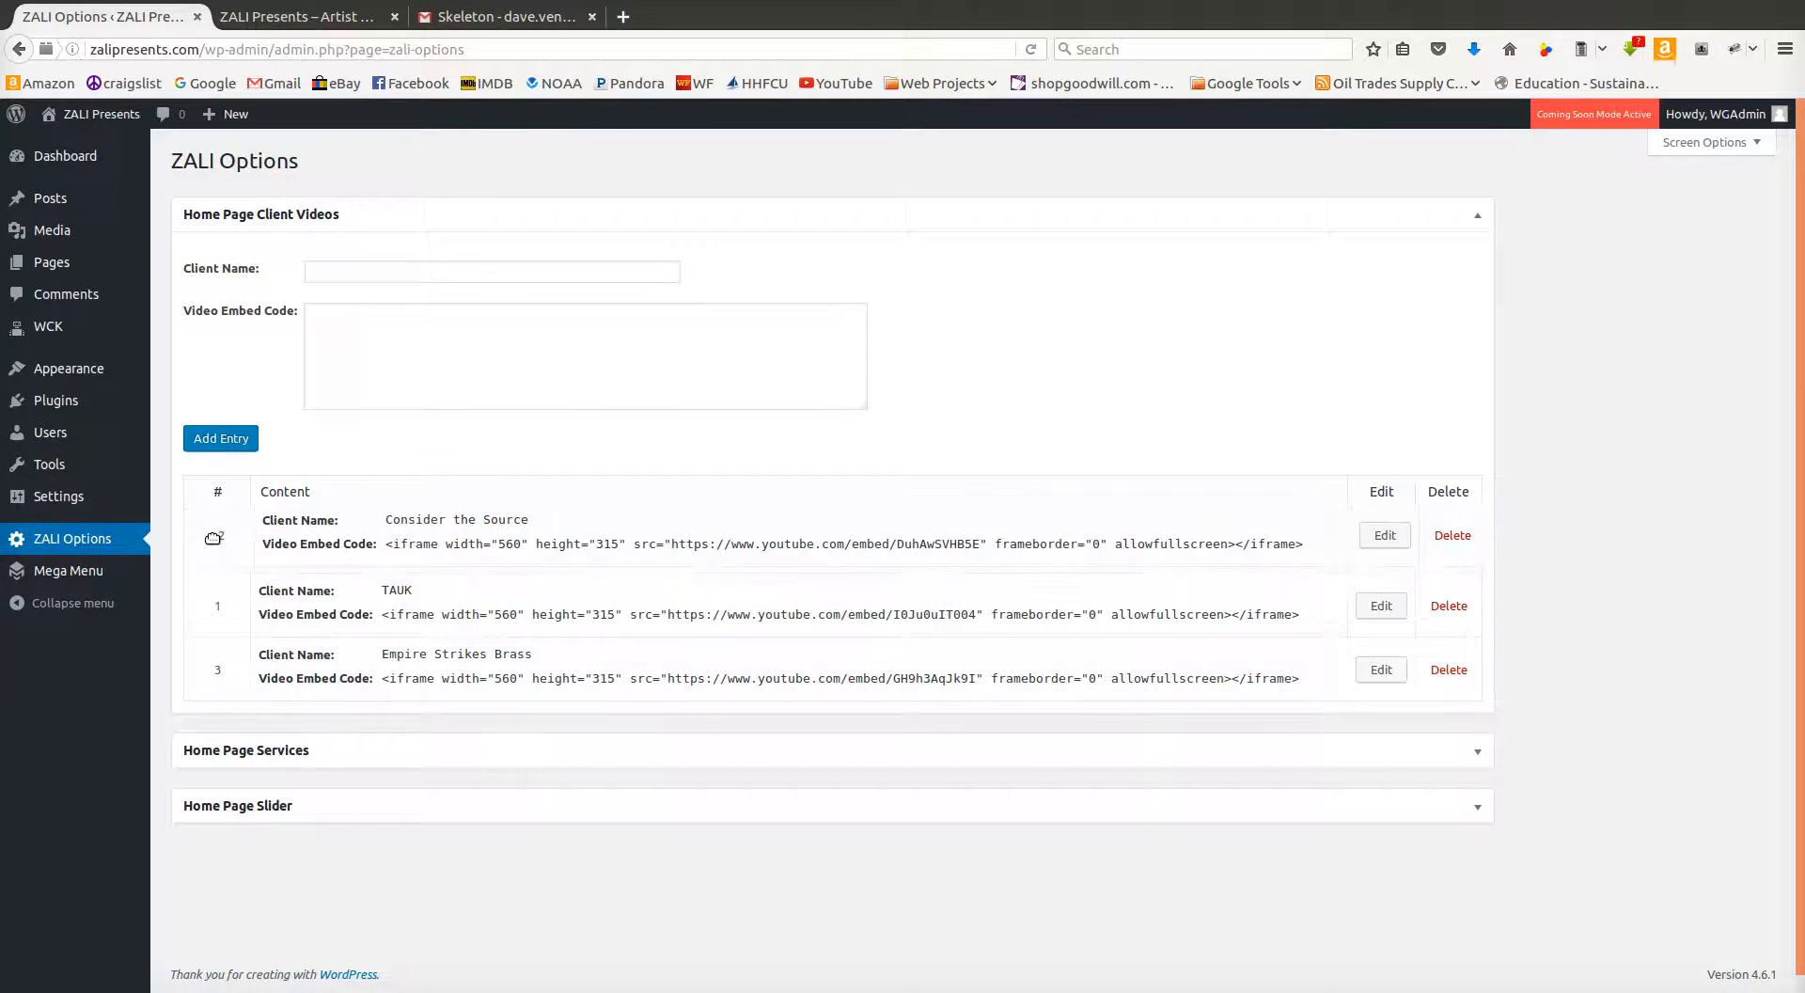
left_click_drag(211, 679, 230, 611)
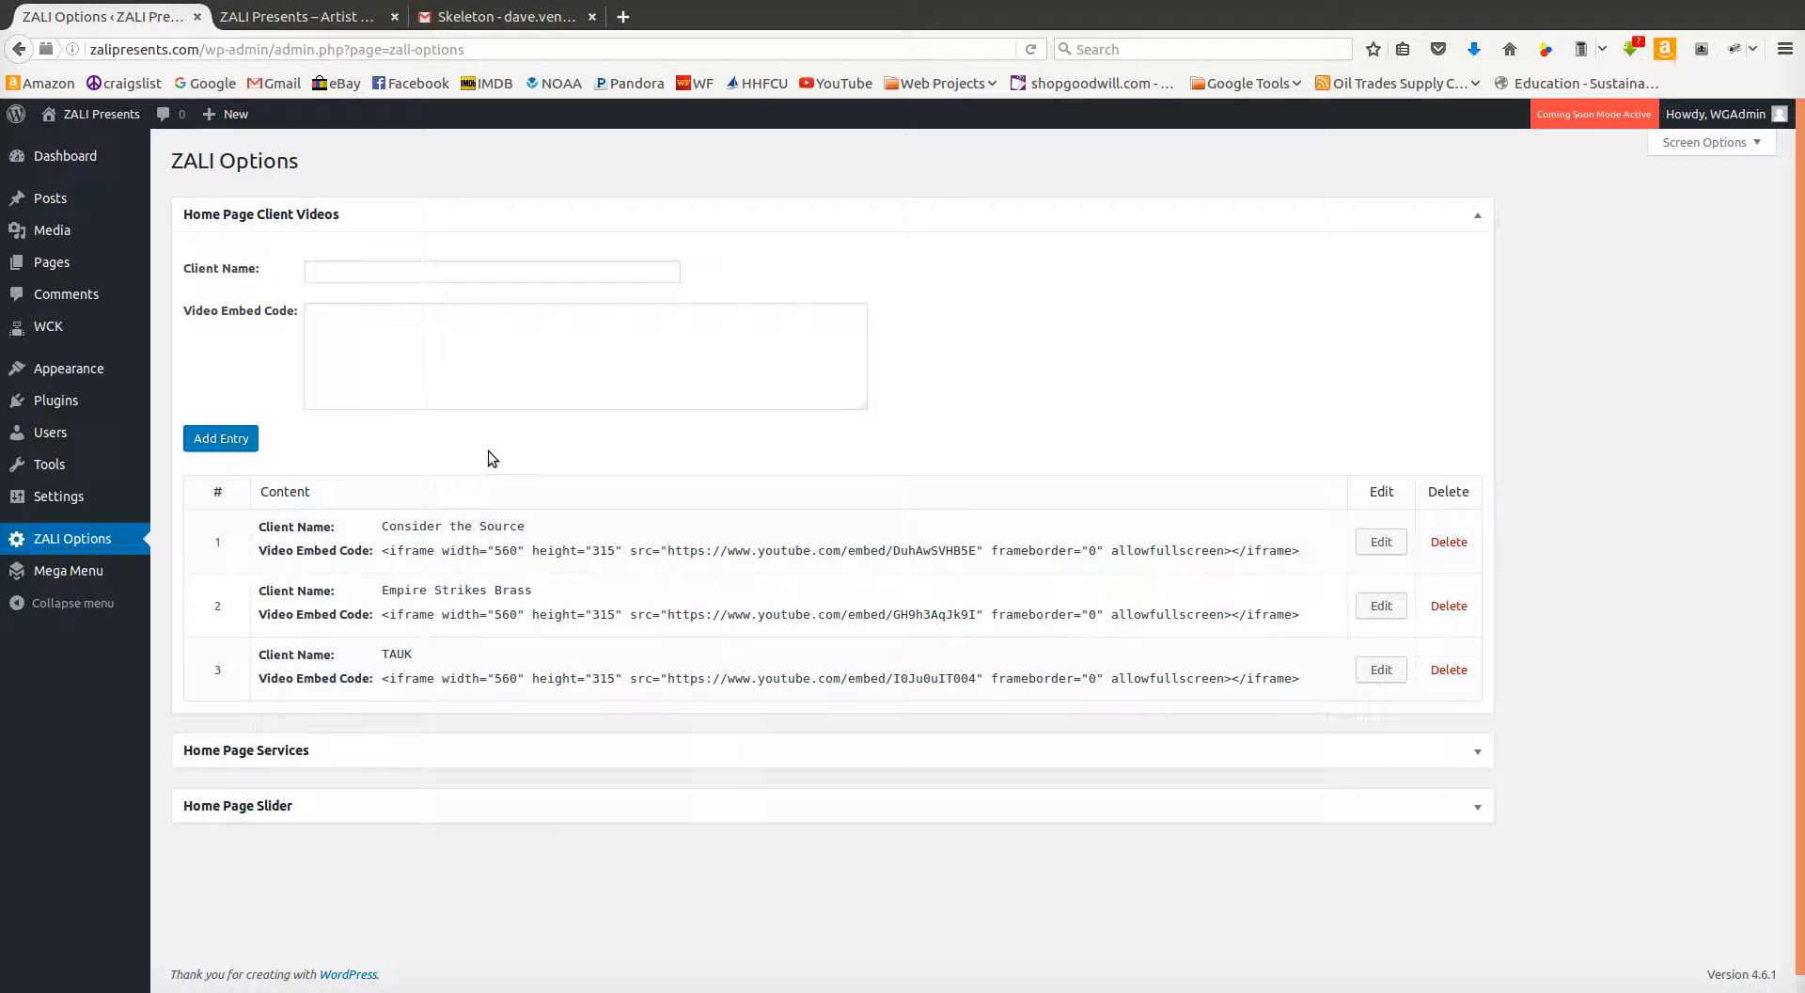
- Reload the ZALI Presents home page and check the order of the videos in the OUR CLIENTS section
left_click(335, 16)
key("Return")
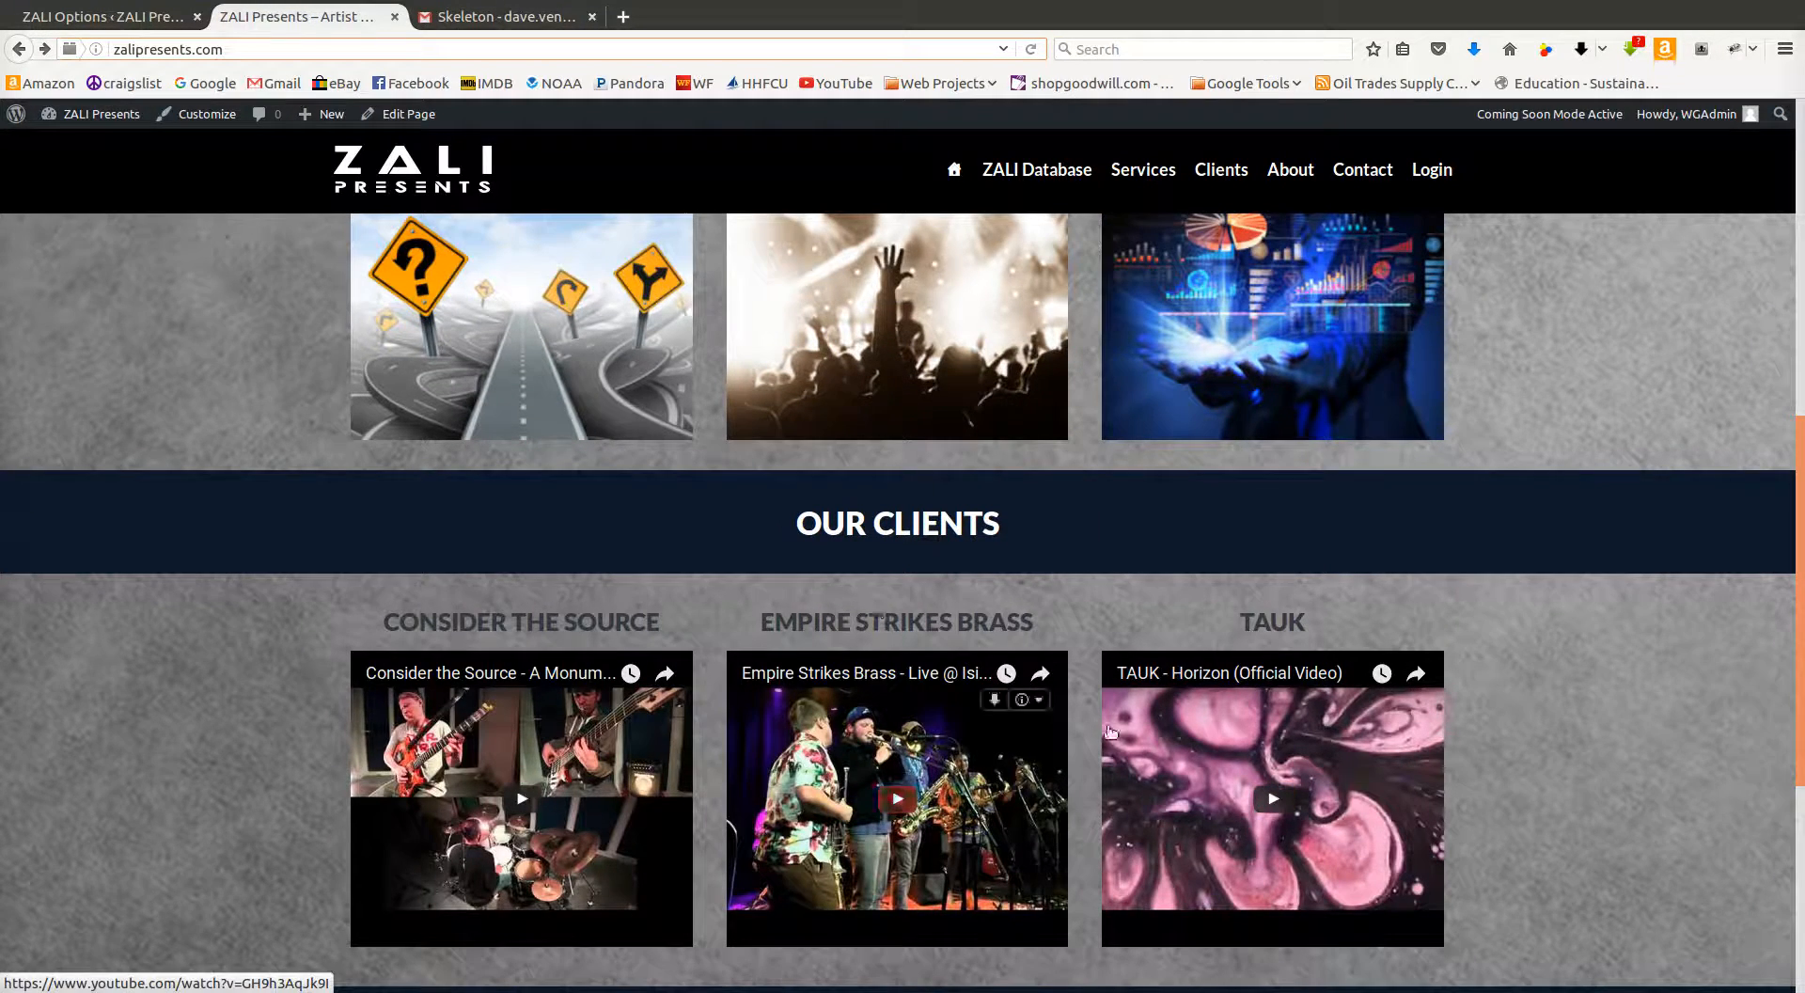
- Return to ZALI Options and move the TAUK client video entry to first place, above Consider the Source
left_click(104, 15)
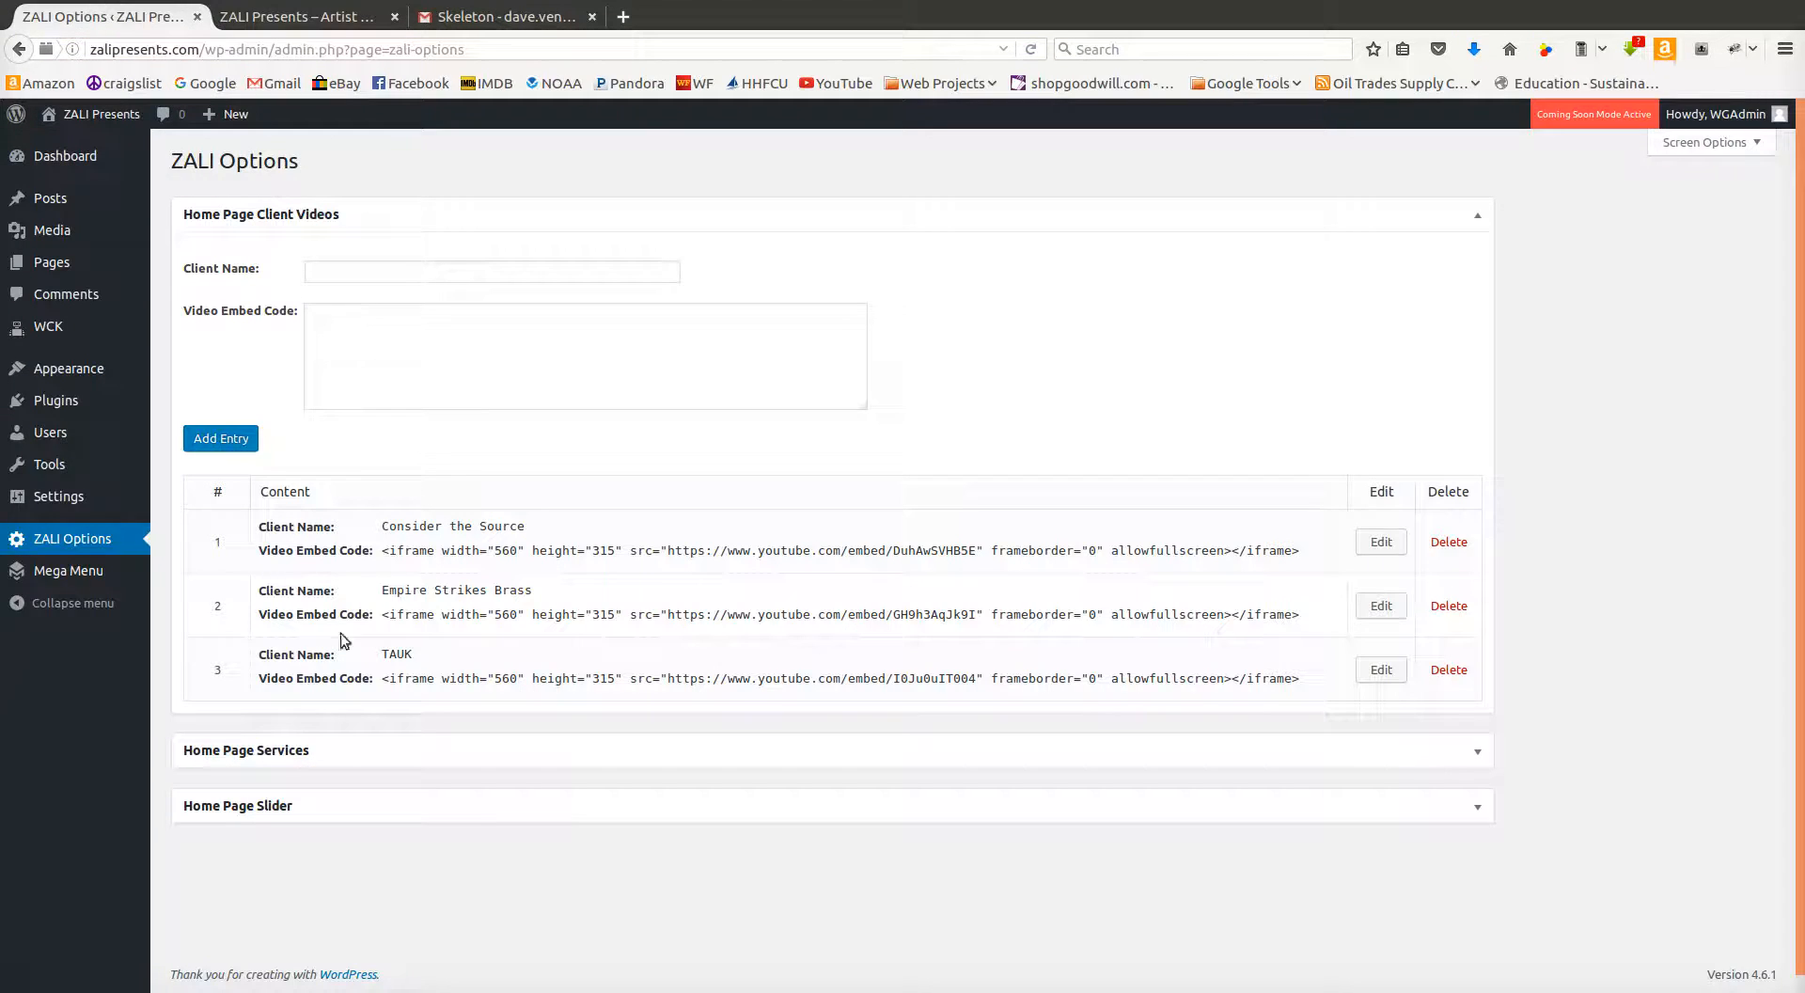
left_click_drag(225, 673, 222, 526)
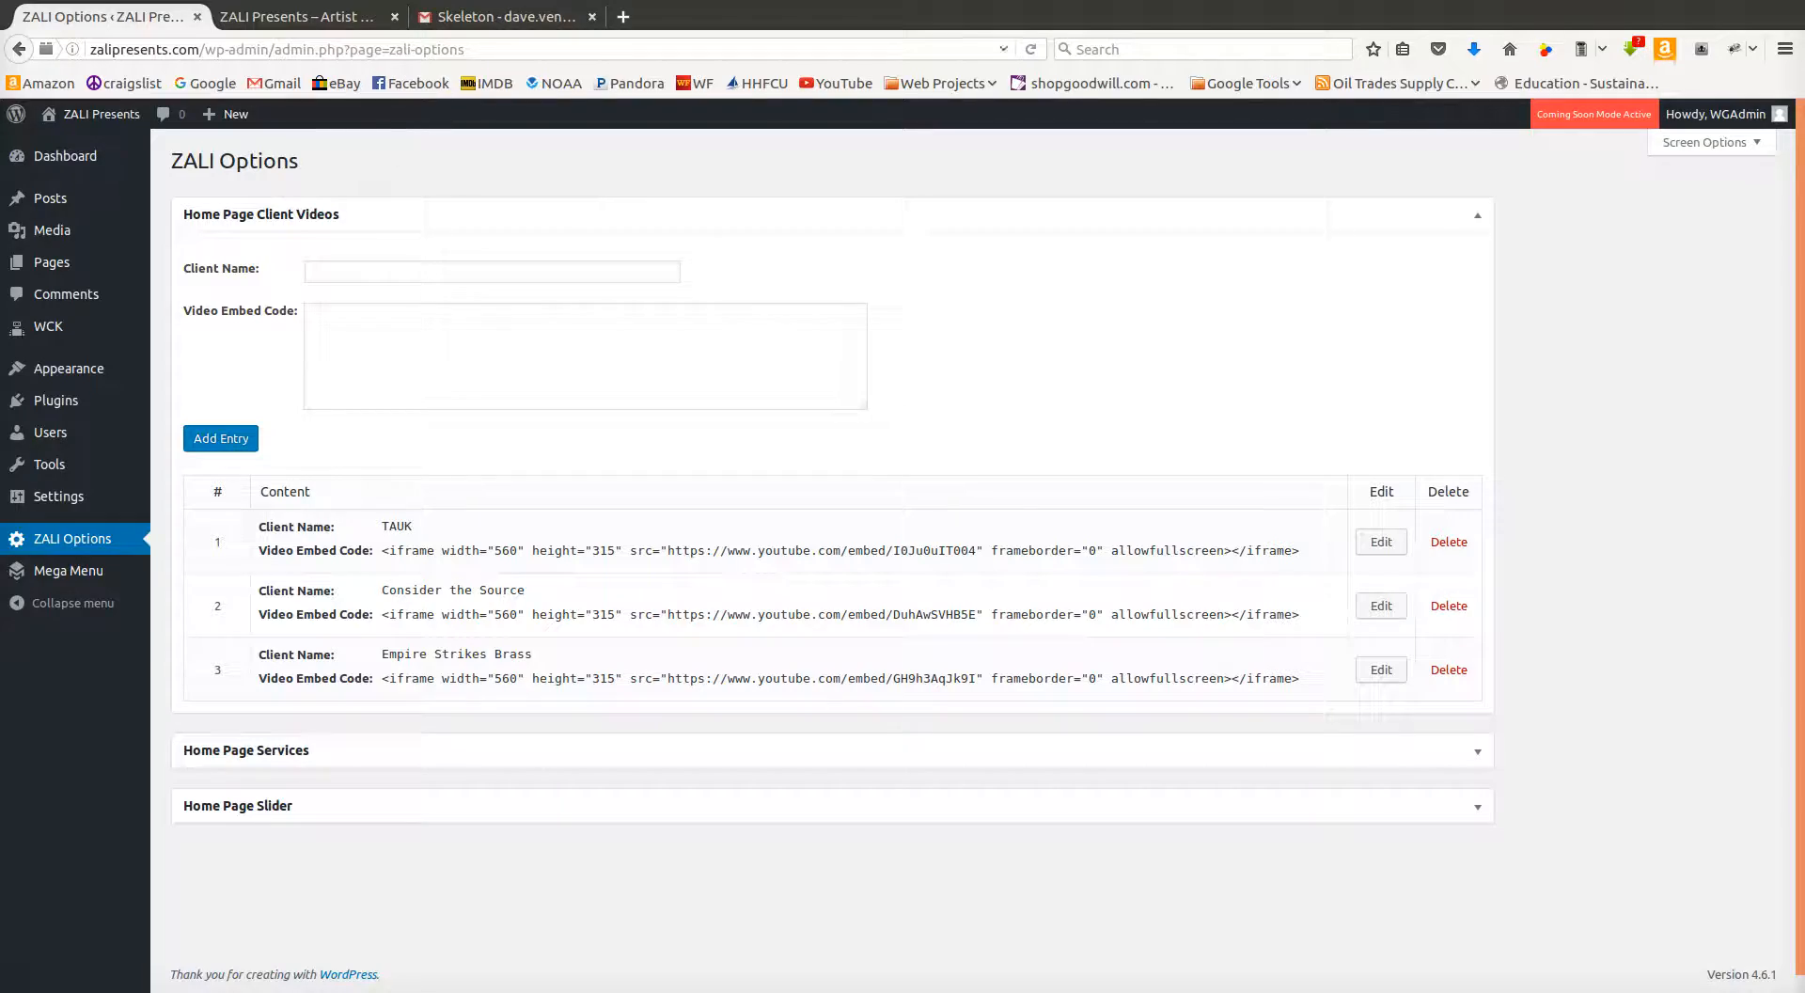
- Switch to the ZALI Presents home page and review its slider, OUR SERVICES and OUR CLIENTS sections
left_click(296, 16)
scroll(1369, 544, "up", 5)
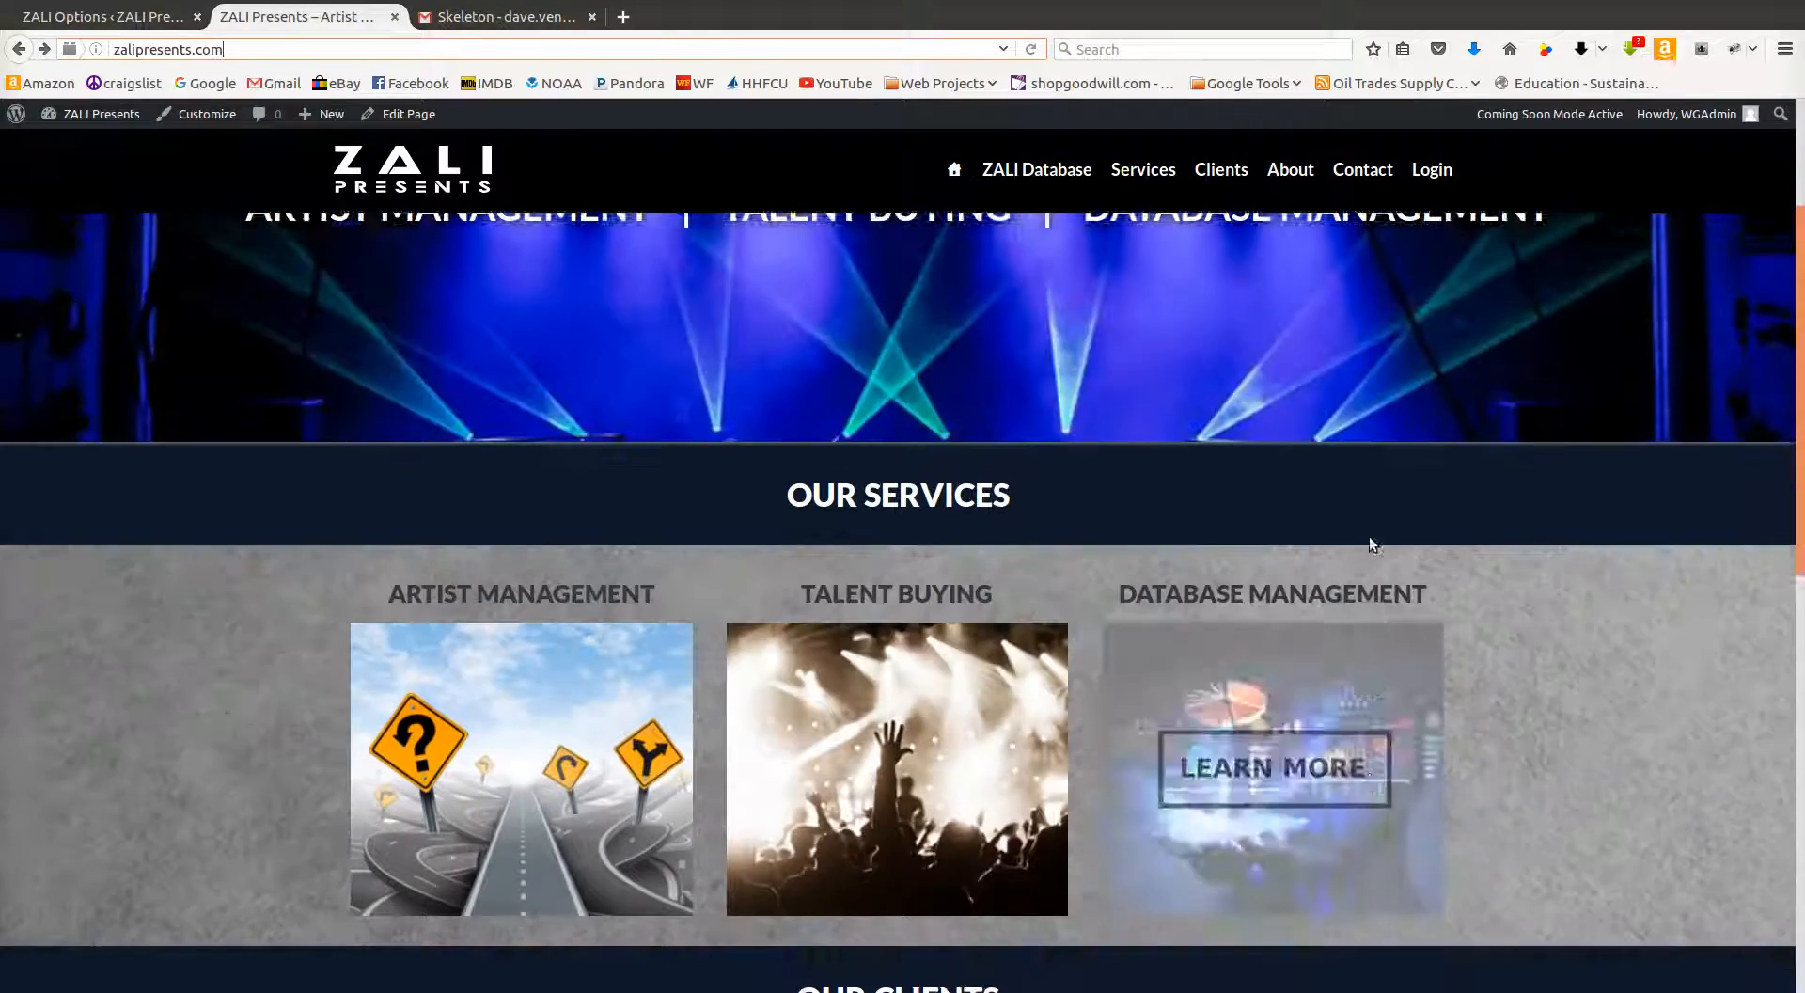
scroll(1369, 543, "up", 3)
scroll(323, 553, "down", 4)
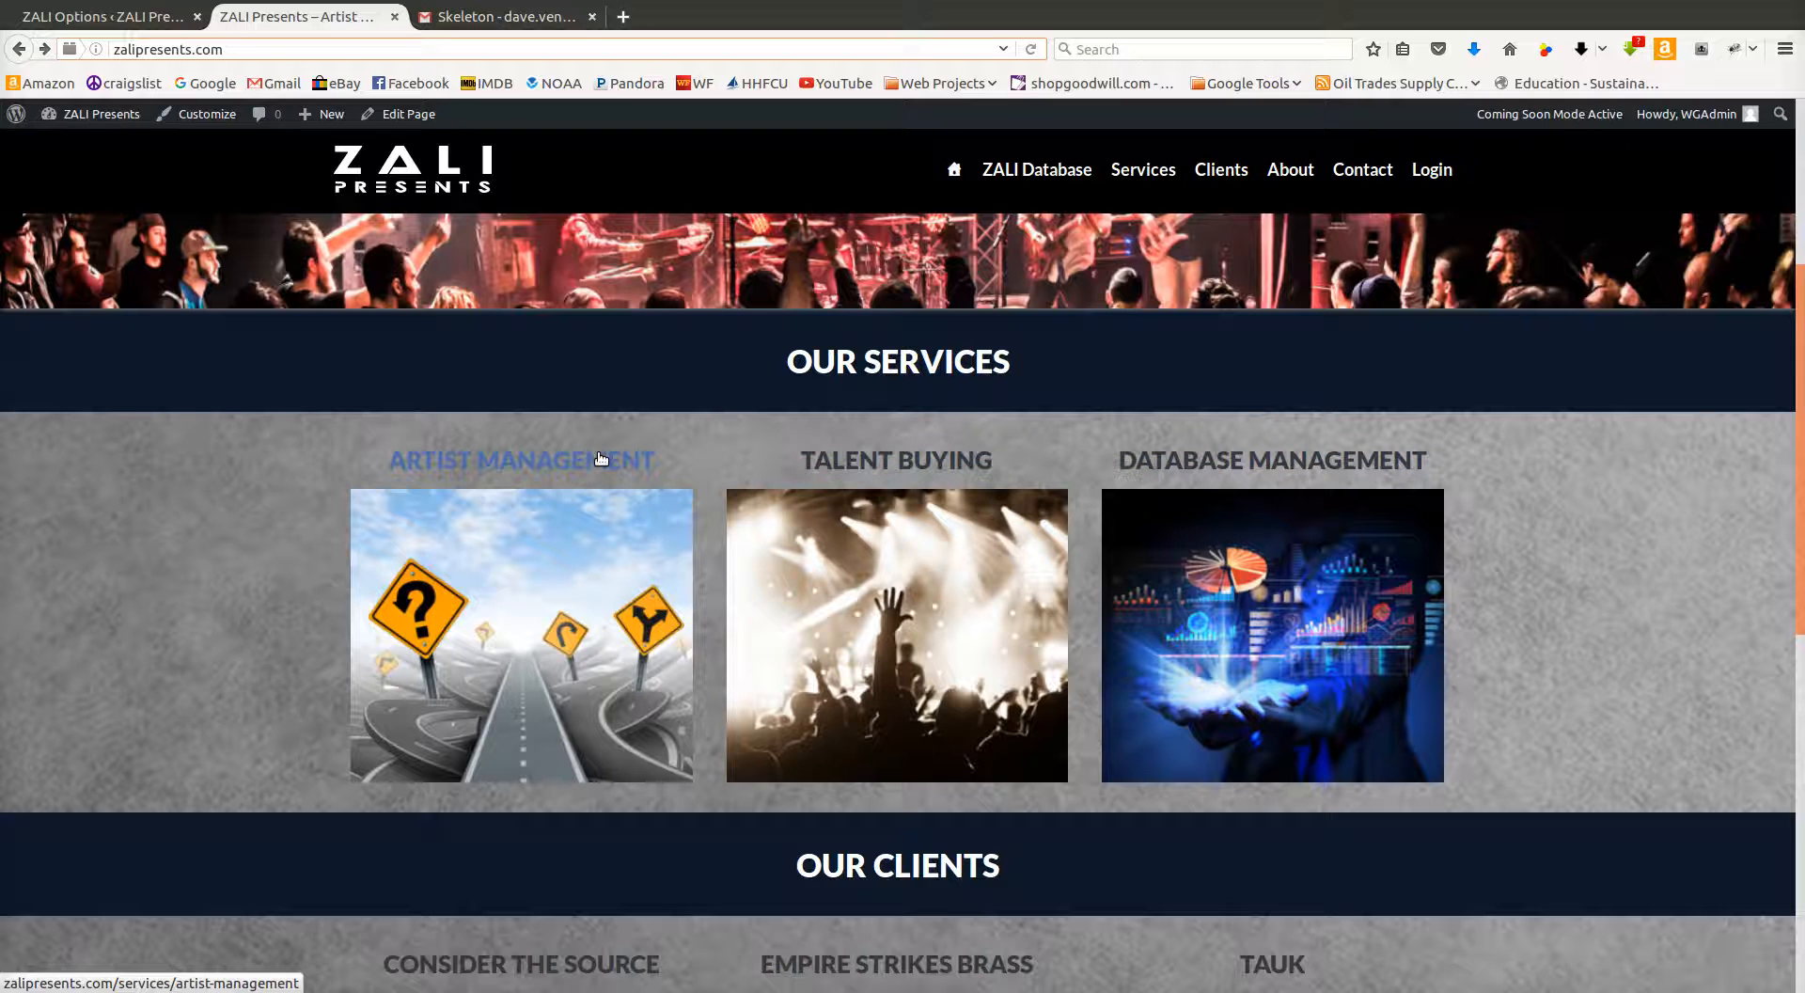
scroll(611, 272, "up", 4)
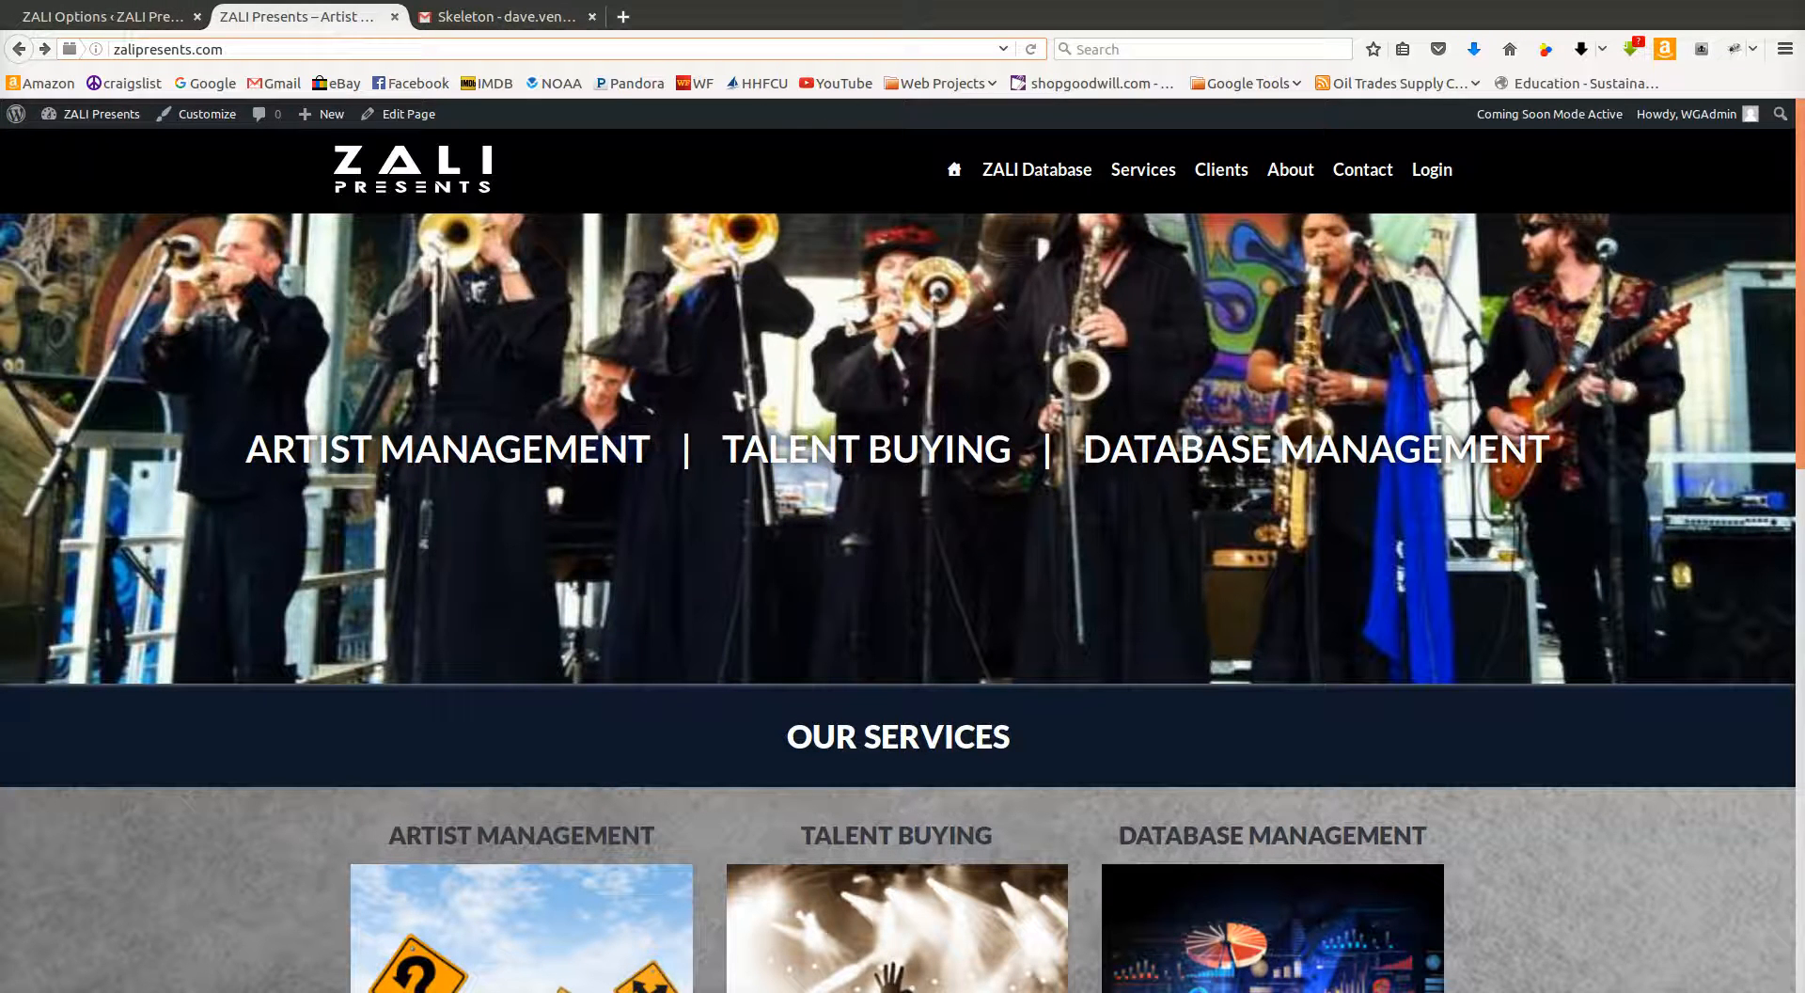
left_click(1518, 3)
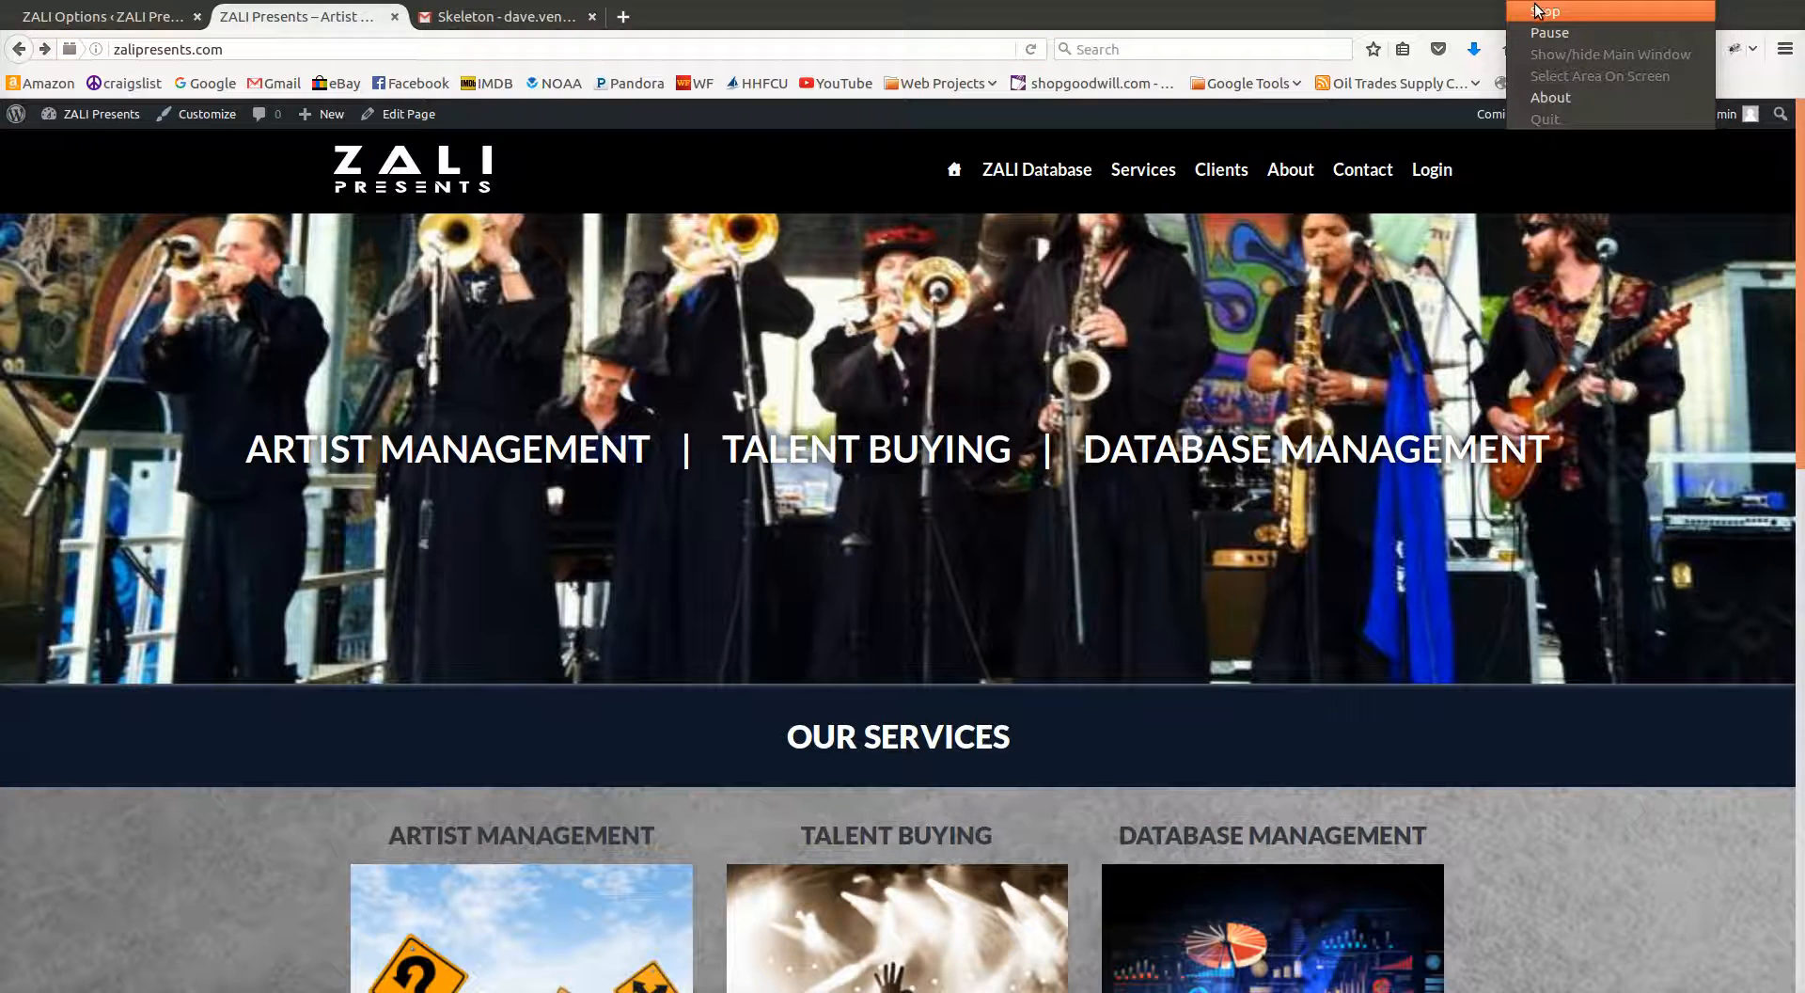